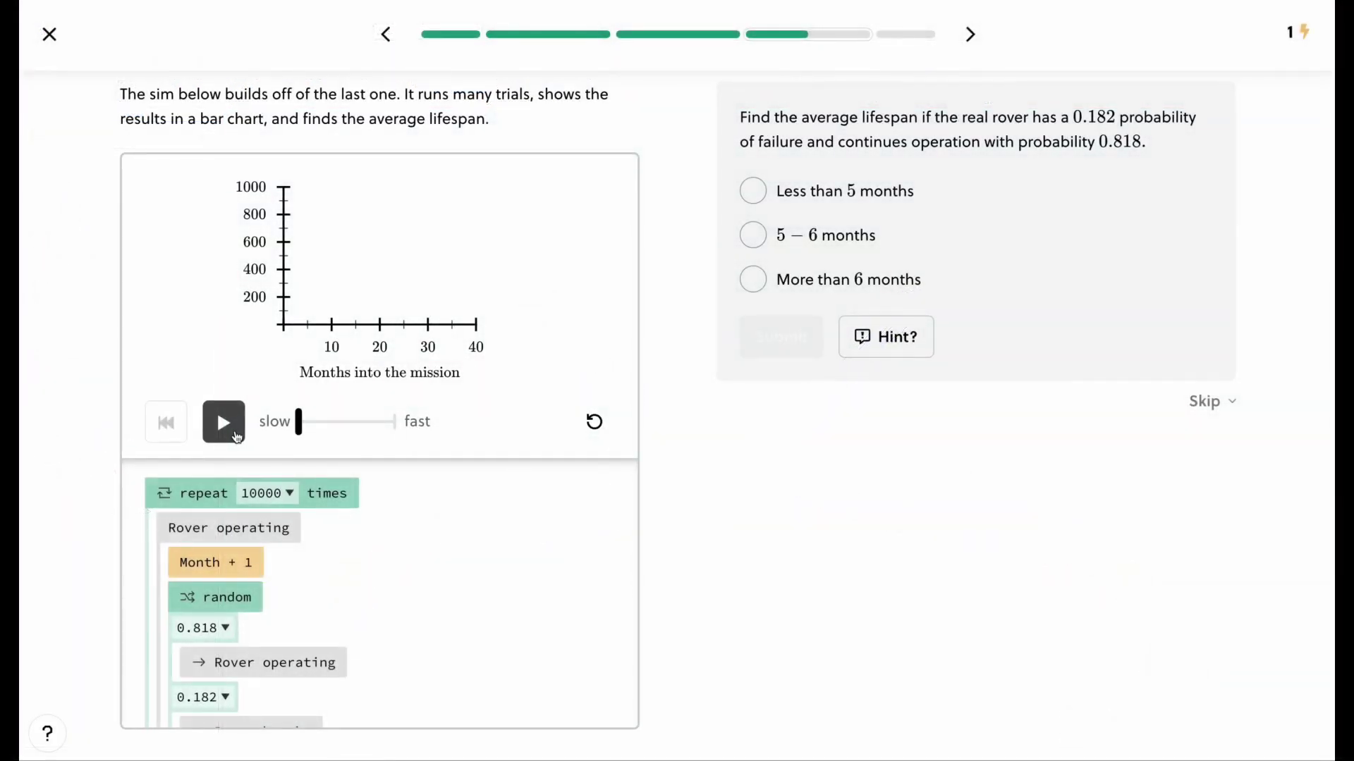
Step: Run the rover simulation at the fastest speed and submit "5 – 6 months" as the average lifespan
{"action": "left_click", "coordinate": [236, 437]}
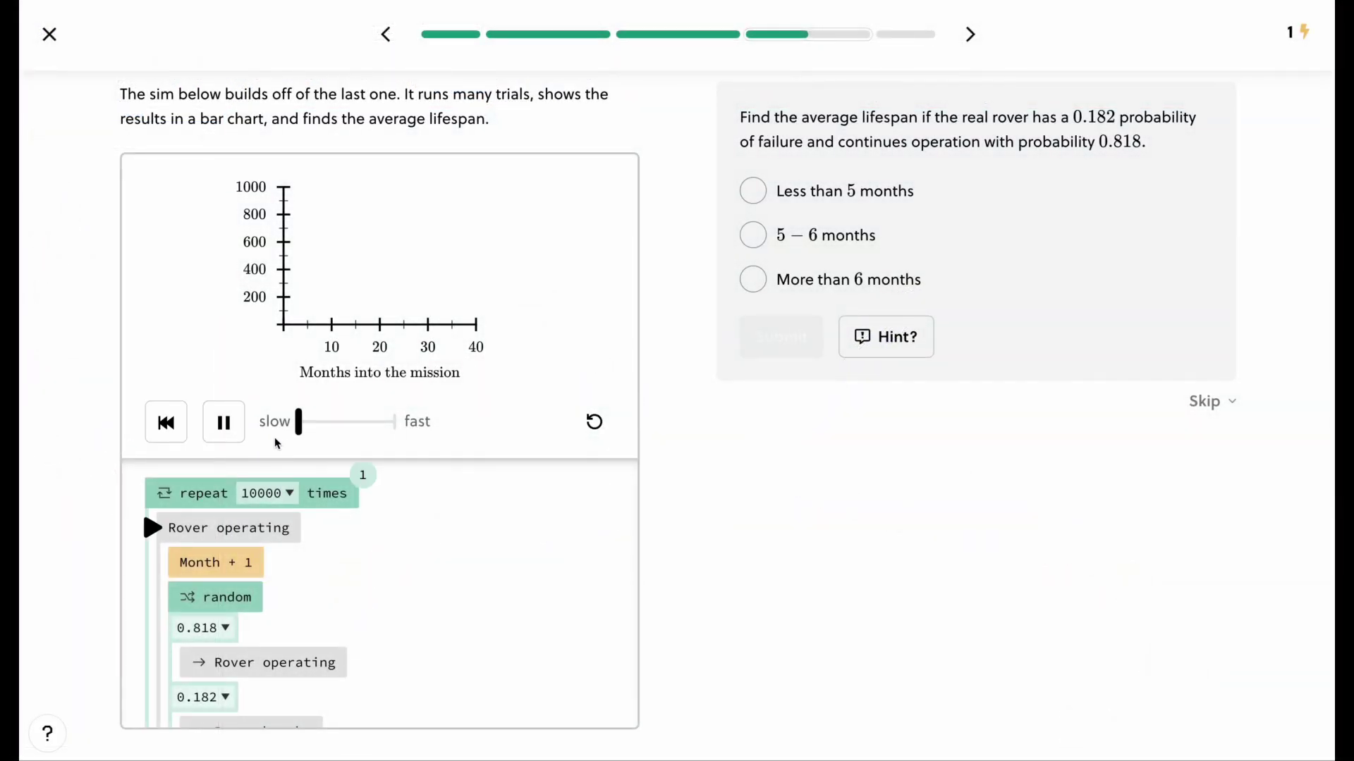
{"action": "left_click_drag", "start_coordinate": [300, 426], "coordinate": [403, 437]}
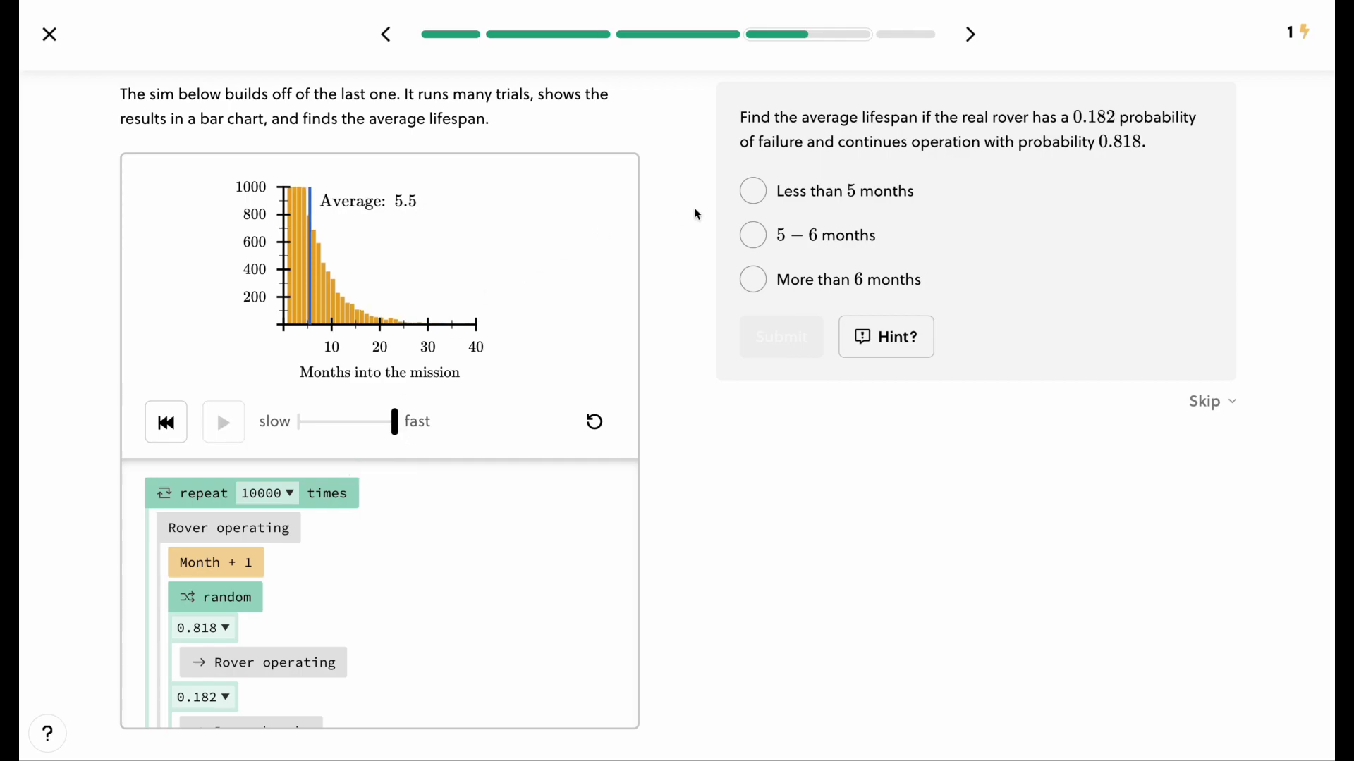
{"action": "left_click", "coordinate": [793, 233]}
{"action": "left_click", "coordinate": [766, 345]}
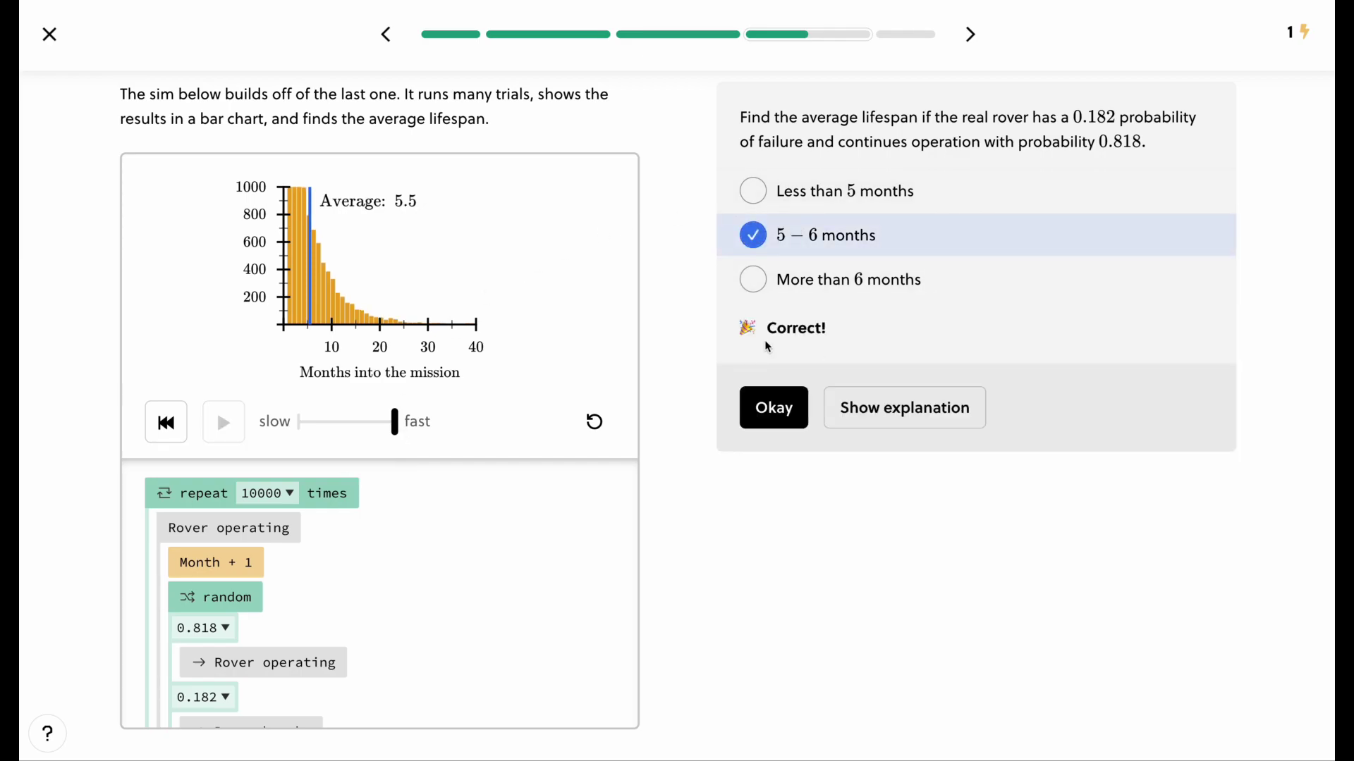
{"action": "left_click", "coordinate": [780, 408]}
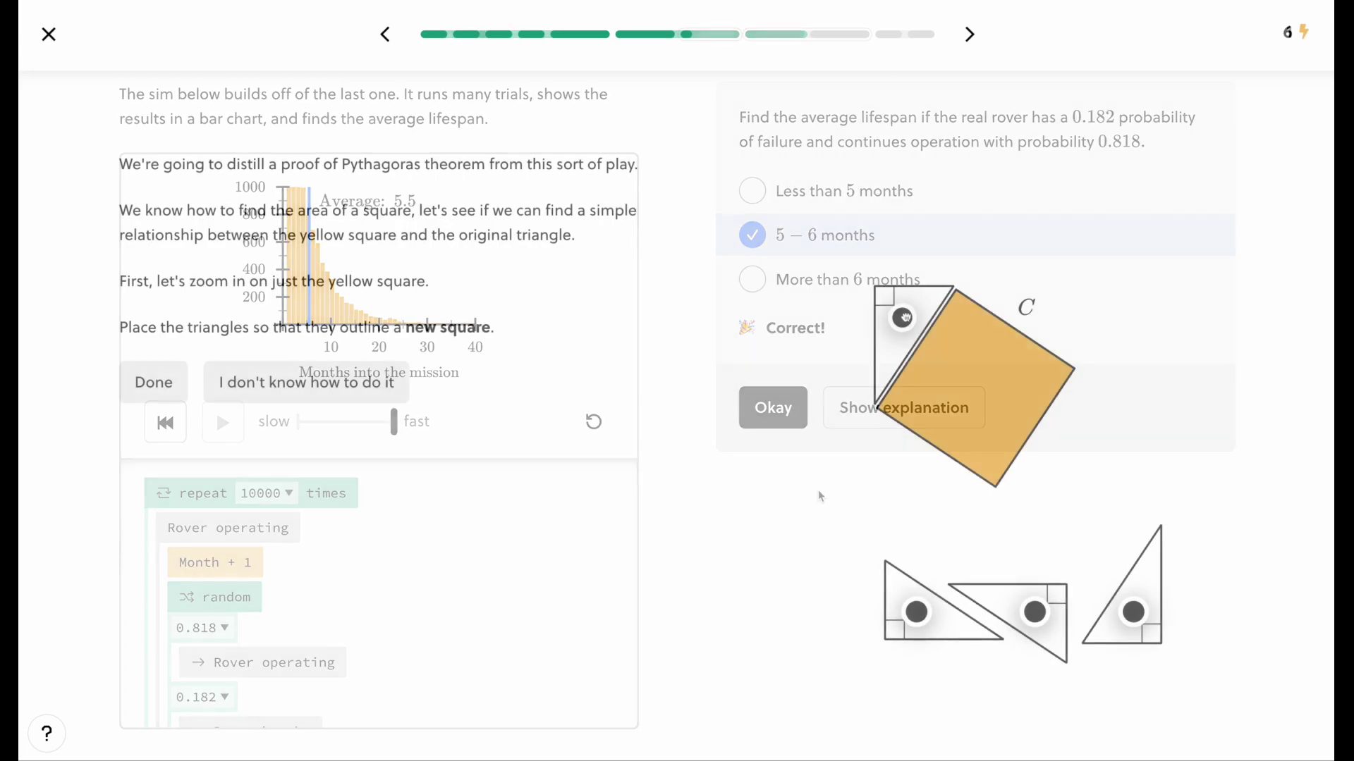
Step: Place the three loose right triangles around the yellow square so that they outline a new square
{"action": "left_click_drag", "start_coordinate": [917, 612], "coordinate": [907, 460]}
{"action": "left_click_drag", "start_coordinate": [1045, 585], "coordinate": [1056, 291]}
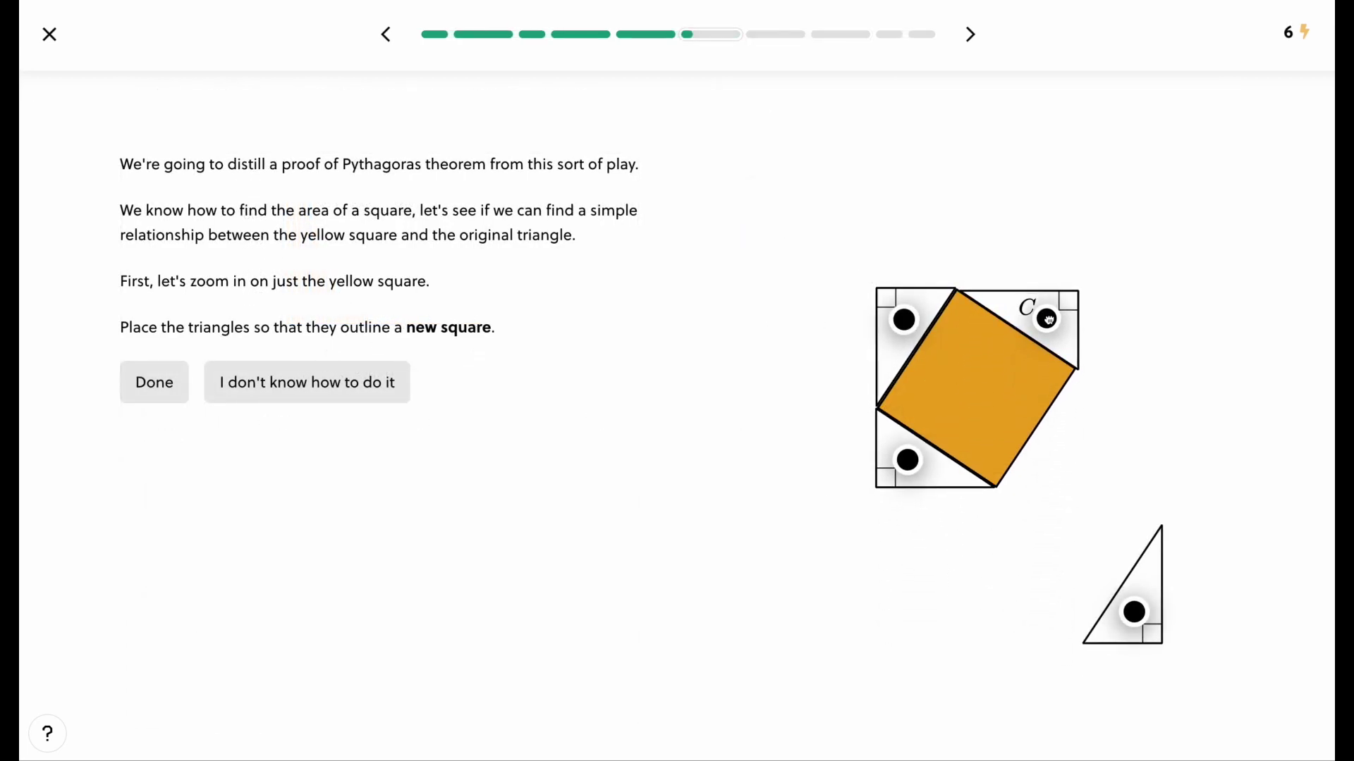
{"action": "left_click_drag", "start_coordinate": [1134, 612], "coordinate": [1056, 447]}
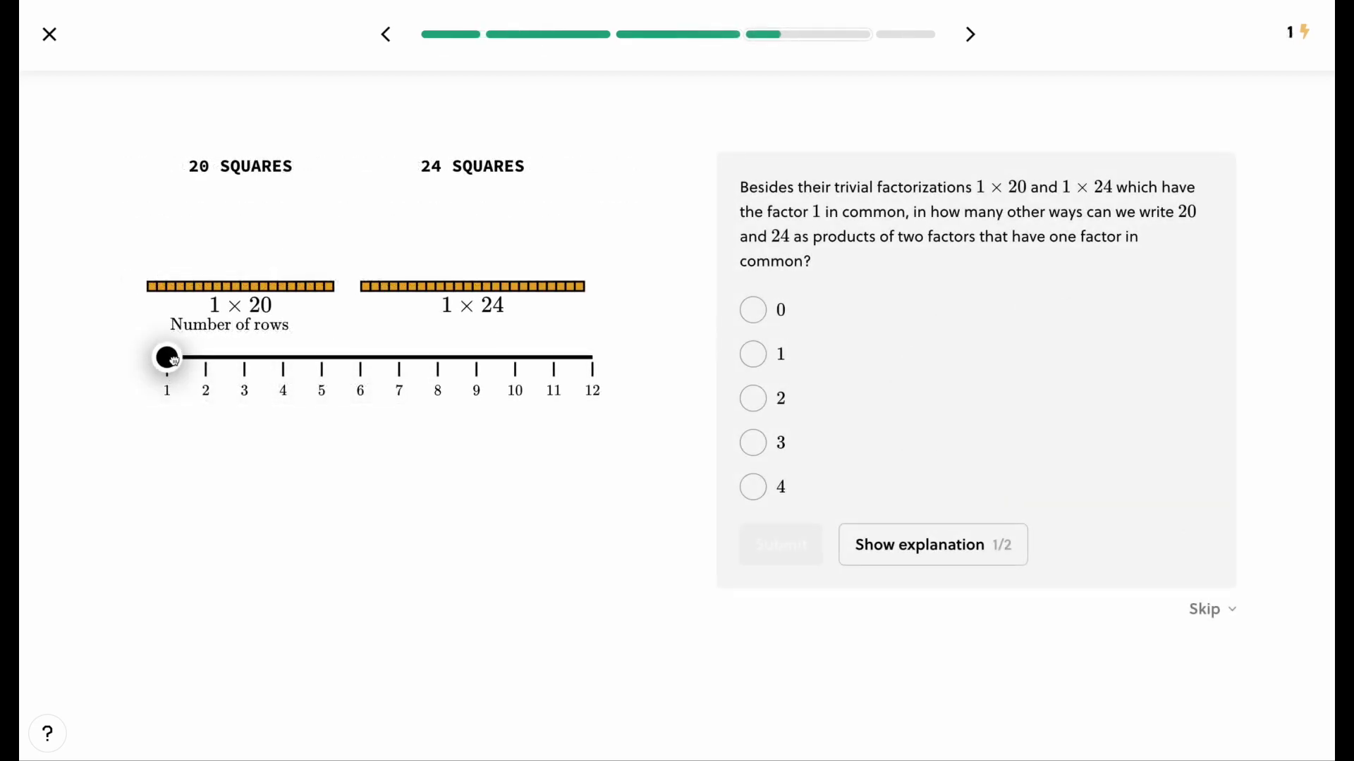
Step: Move the tangent point along the cannonball's height graph from t = 0 to explore the tangent slope
{"action": "left_click_drag", "start_coordinate": [166, 357], "coordinate": [346, 369]}
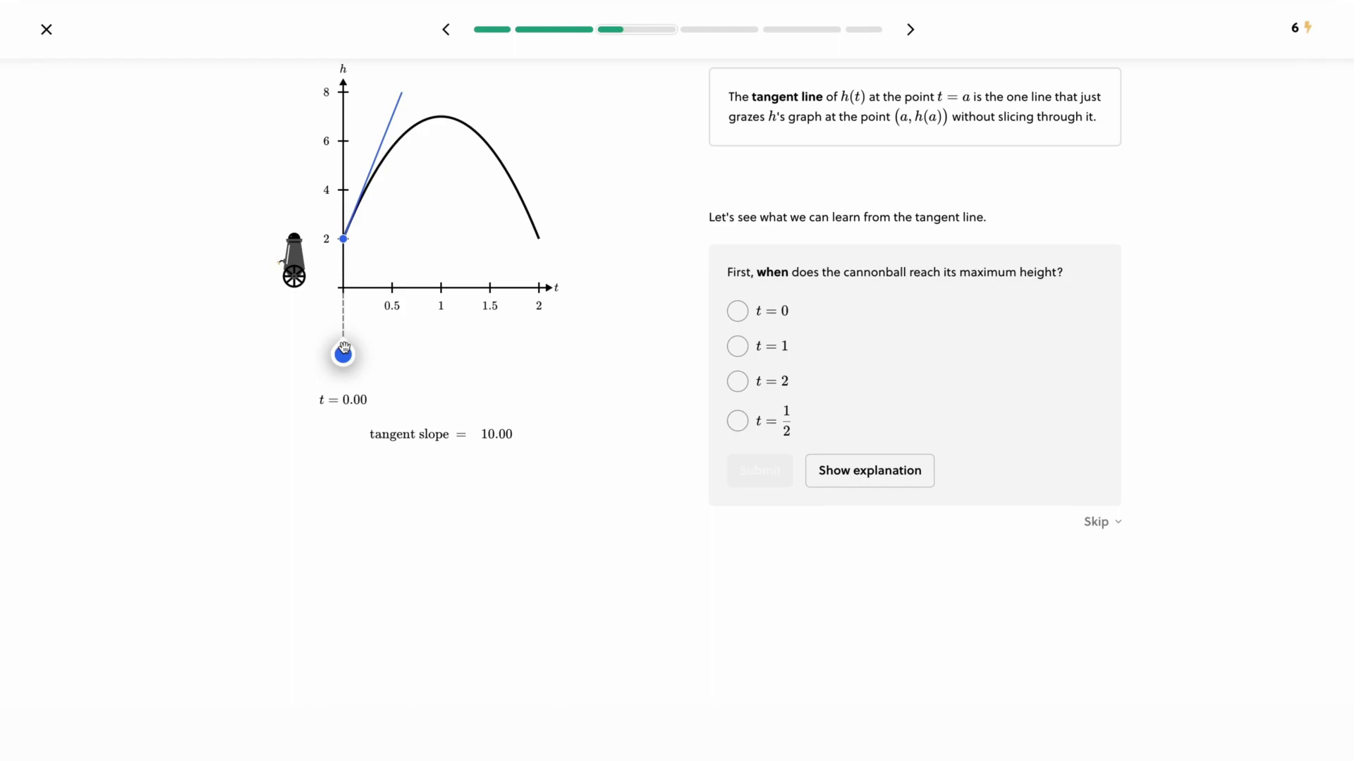
{"action": "left_click_drag", "start_coordinate": [341, 353], "coordinate": [362, 353]}
{"action": "left_click_drag", "start_coordinate": [555, 546], "coordinate": [516, 560]}
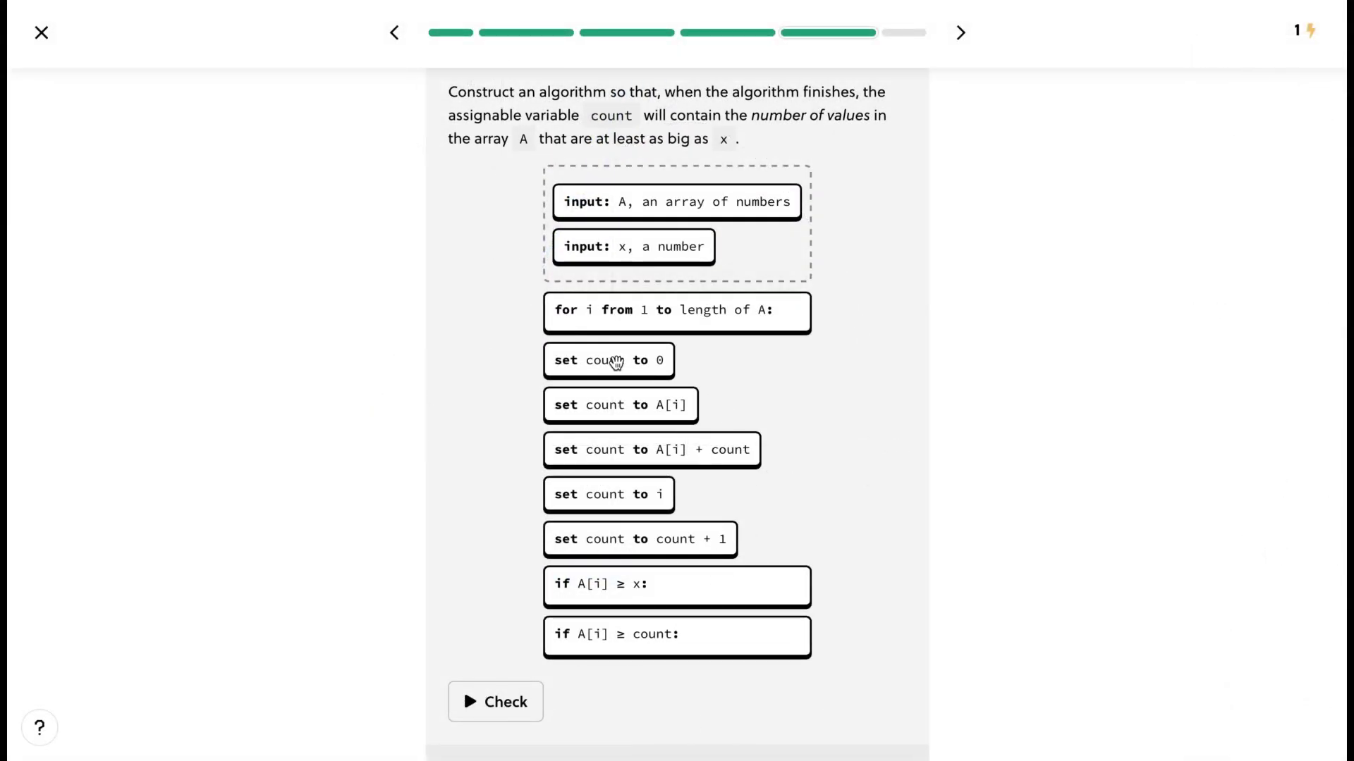
Step: Add the "set count to 0" block and the "for i from 1 to length of A" loop to the algorithm
{"action": "left_click_drag", "start_coordinate": [616, 362], "coordinate": [650, 275]}
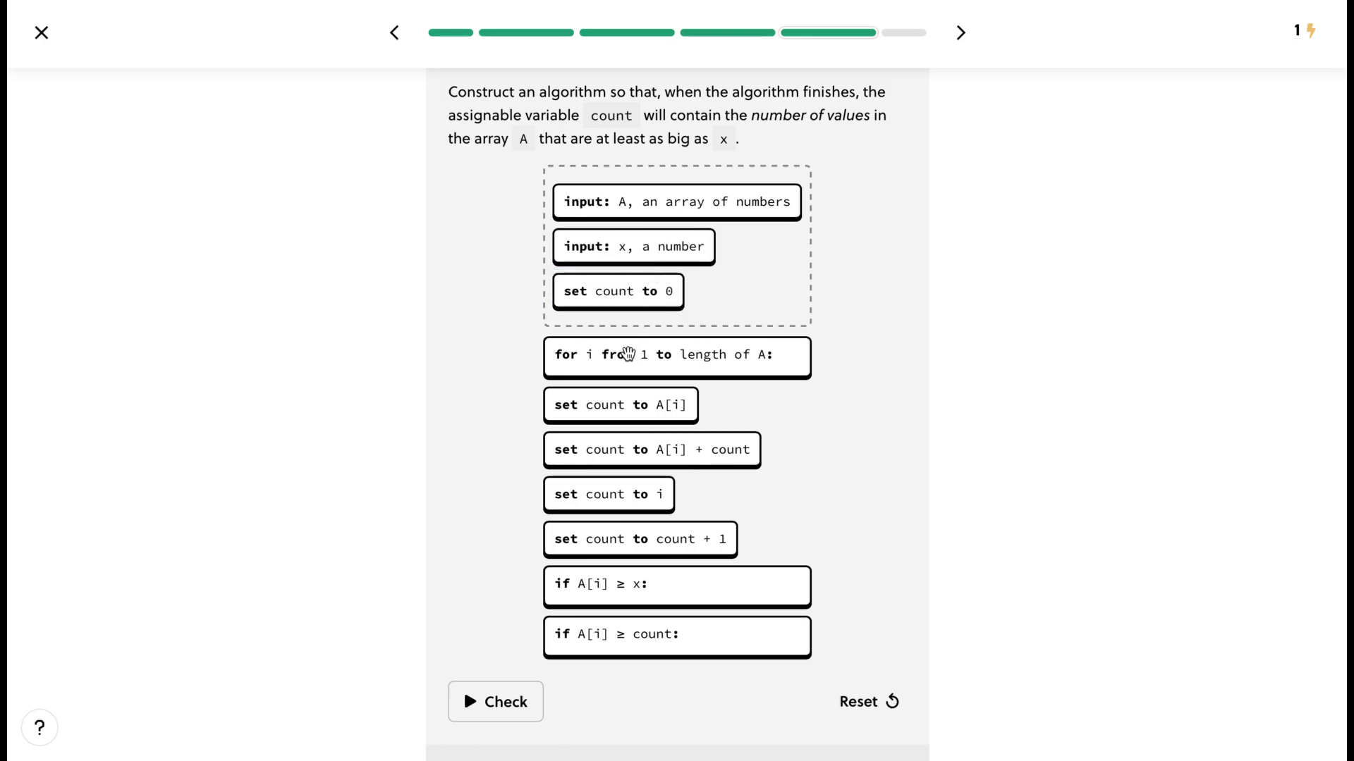
{"action": "left_click_drag", "start_coordinate": [627, 354], "coordinate": [630, 321]}
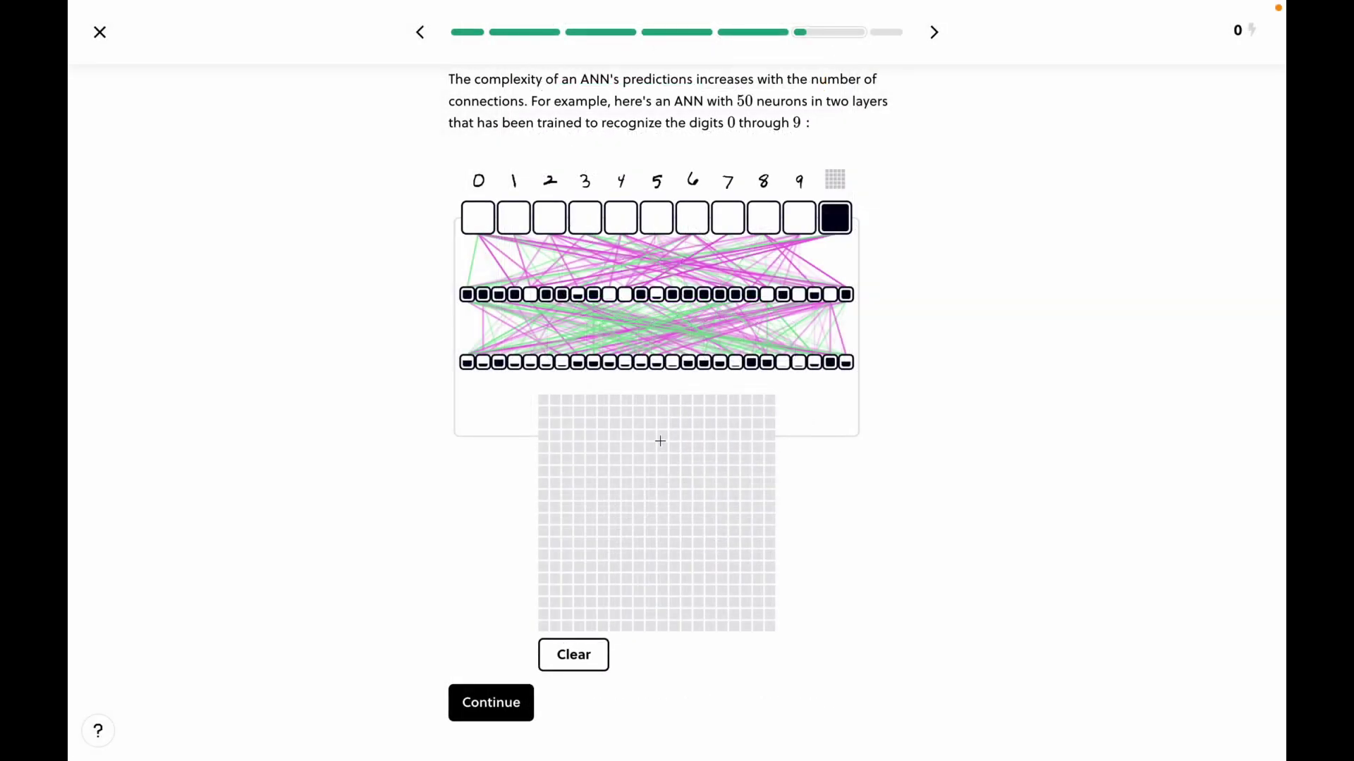
Step: Draw a 0 in the digit recognition grid, clear it, and draw a vertical stroke
{"action": "mouse_move", "coordinate": [658, 438]}
{"action": "left_mouse_down"}
{"action": "mouse_move", "coordinate": [605, 548]}
{"action": "mouse_move", "coordinate": [705, 555]}
{"action": "mouse_move", "coordinate": [723, 466]}
{"action": "mouse_move", "coordinate": [659, 442]}
{"action": "left_mouse_up"}
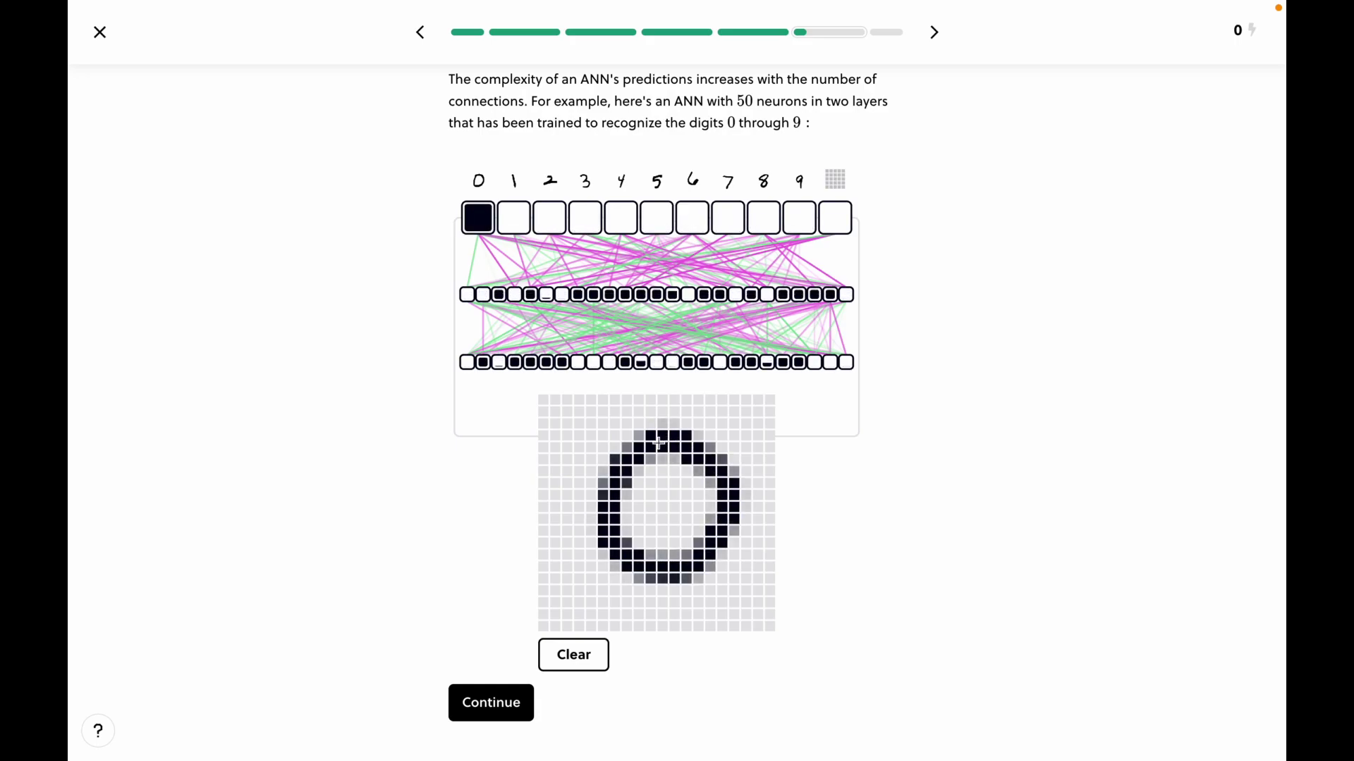
{"action": "left_click", "coordinate": [577, 654]}
{"action": "left_click_drag", "start_coordinate": [650, 443], "coordinate": [650, 604]}
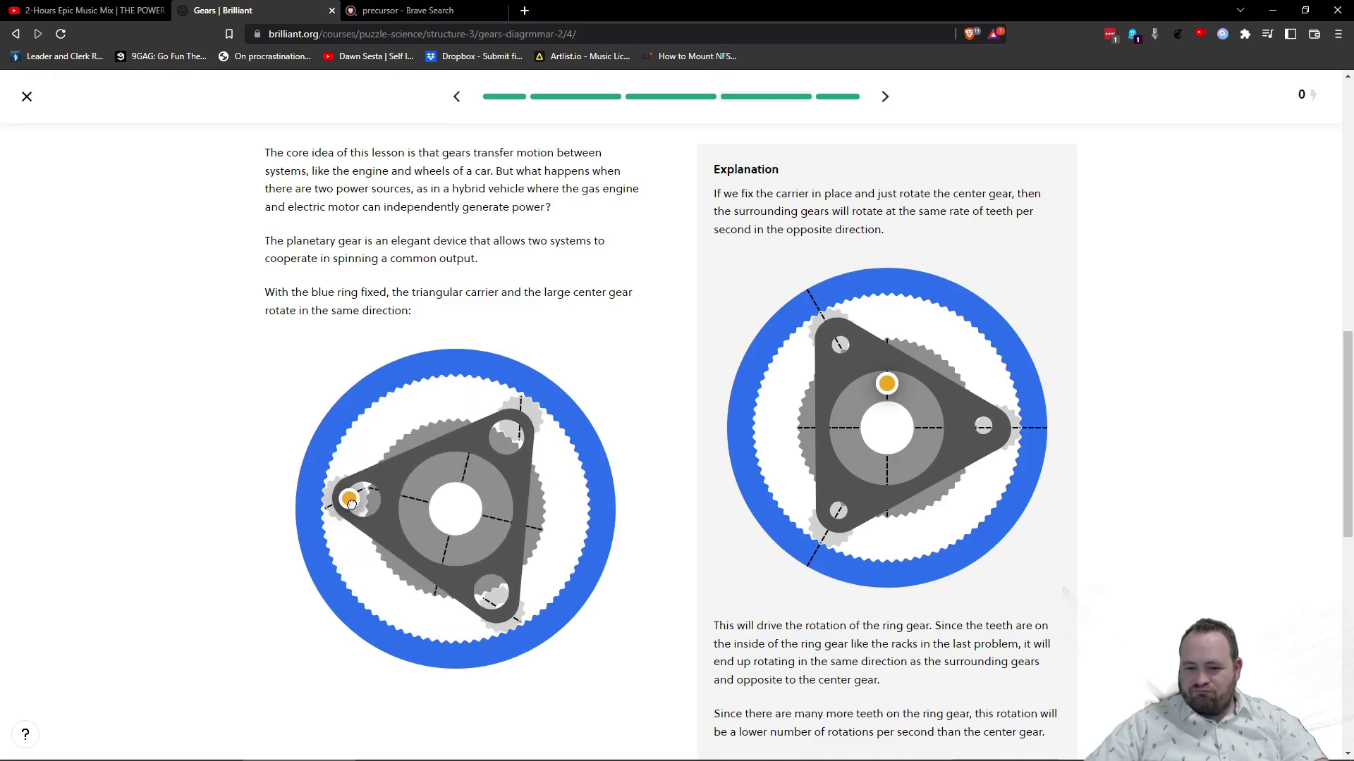
Step: Rotate the triangular carrier of the fixed-ring planetary gear, and turn the center gear in the explanation diagram
{"action": "left_click_drag", "start_coordinate": [474, 567], "coordinate": [477, 568]}
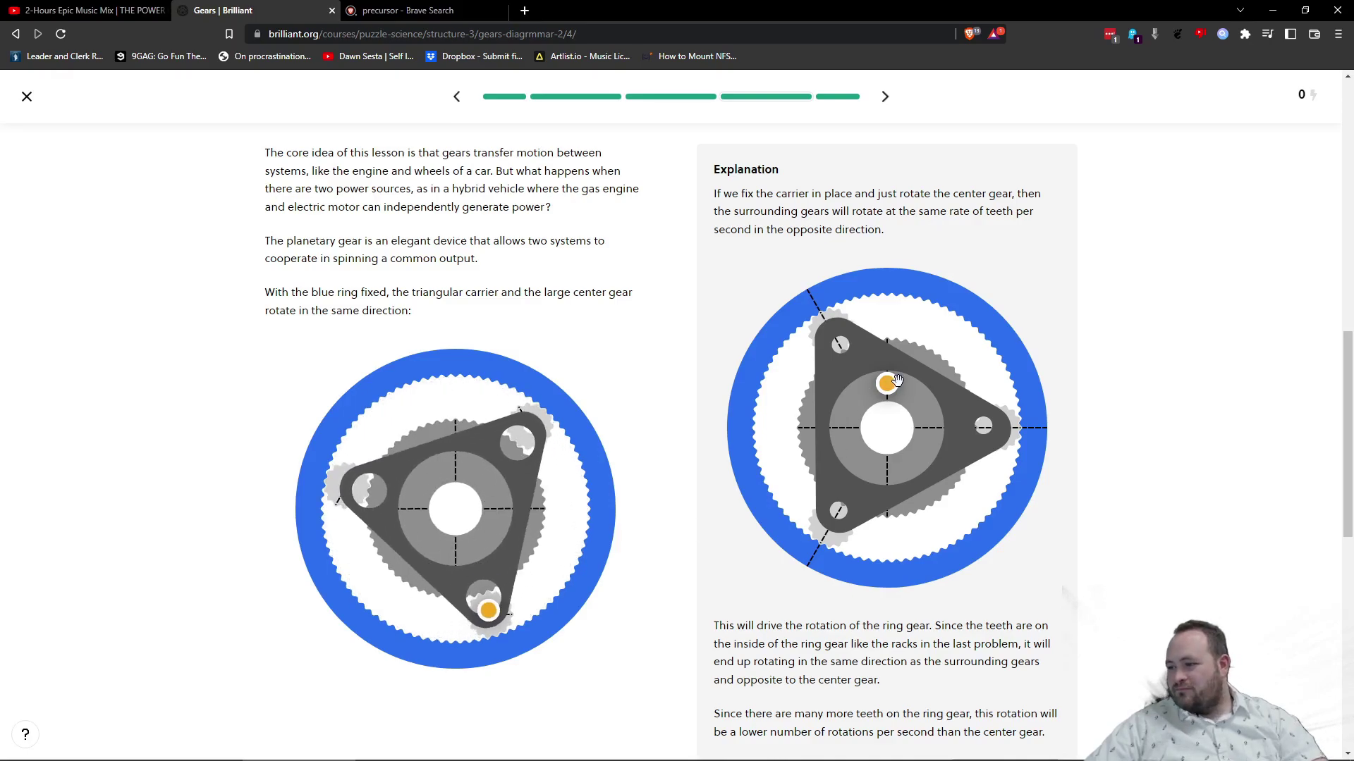
{"action": "left_click_drag", "start_coordinate": [888, 383], "coordinate": [832, 395]}
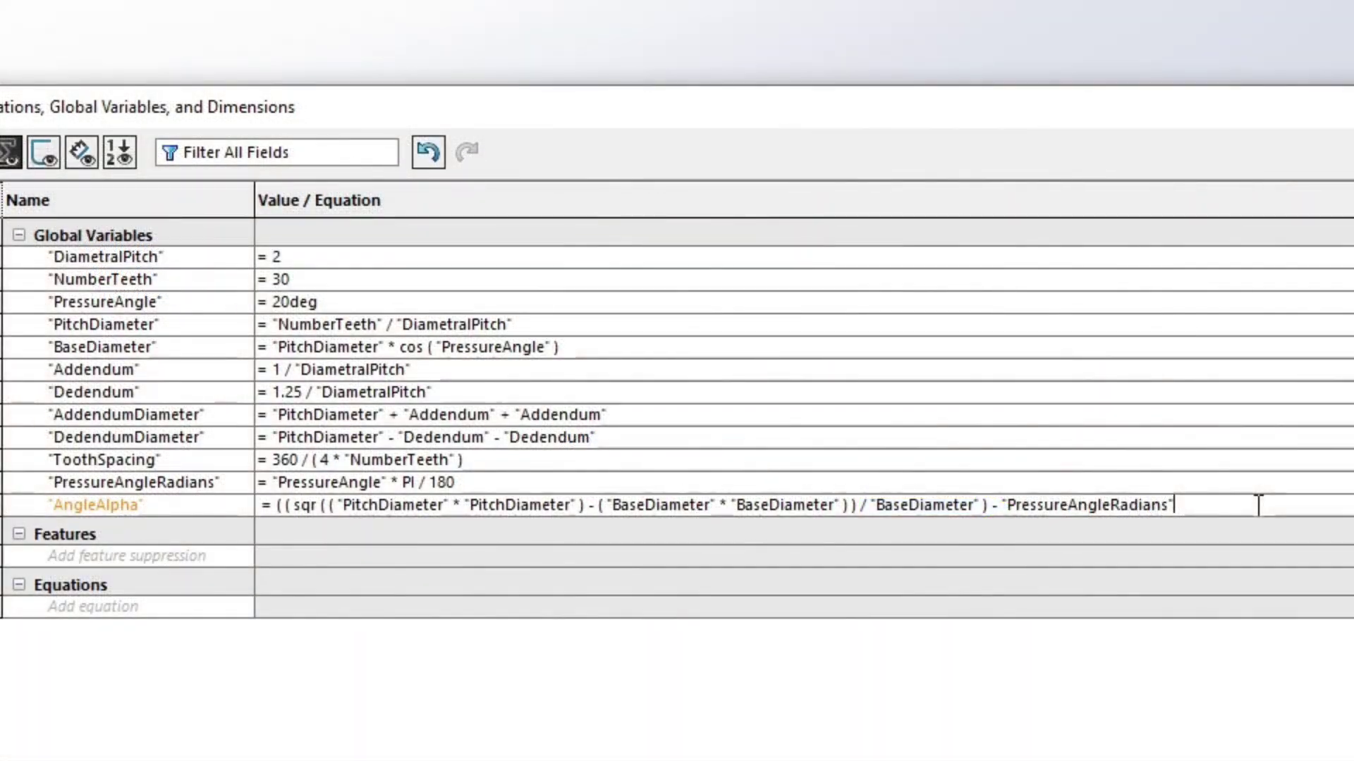
Step: Complete the AngleAlpha global variable's equation, ending with the subtraction of PressureAngleRadians
{"action": "key", "text": "Return"}
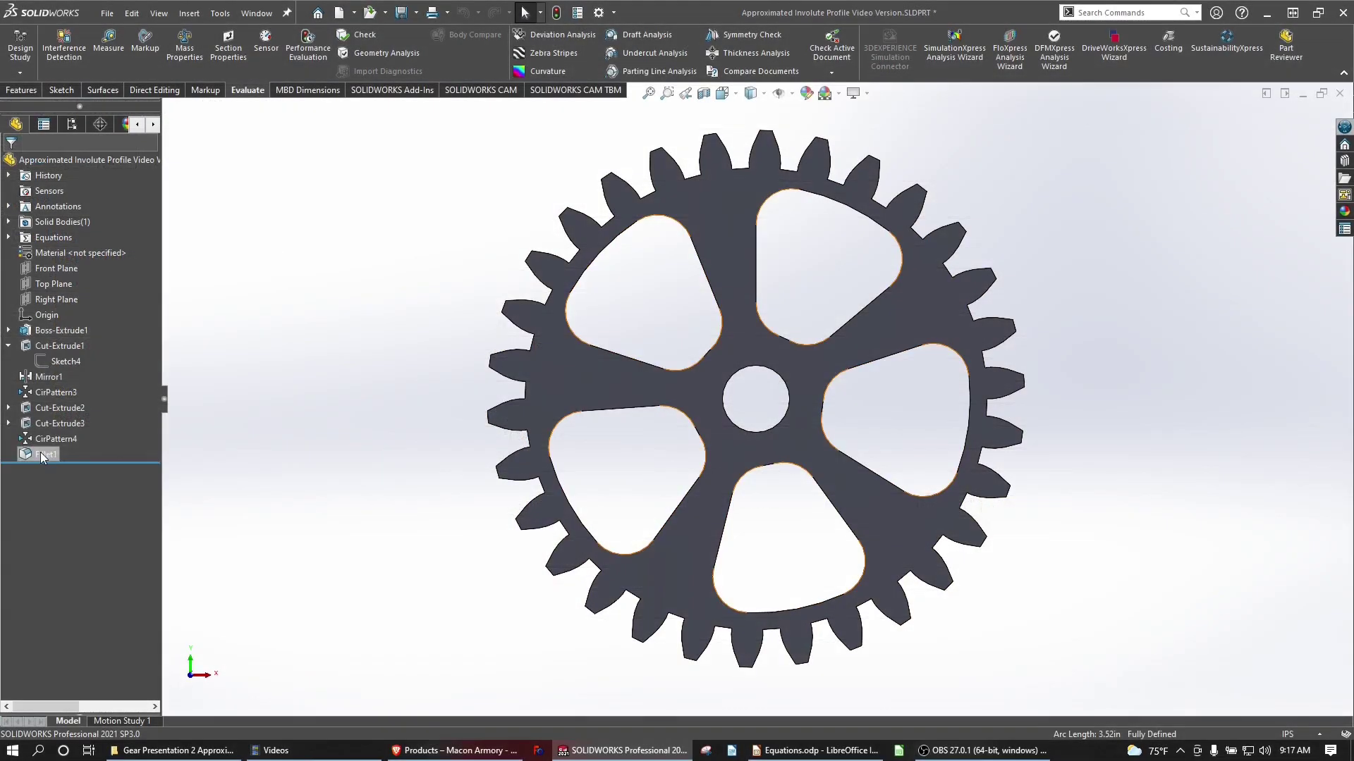
{"action": "left_click", "coordinate": [40, 454]}
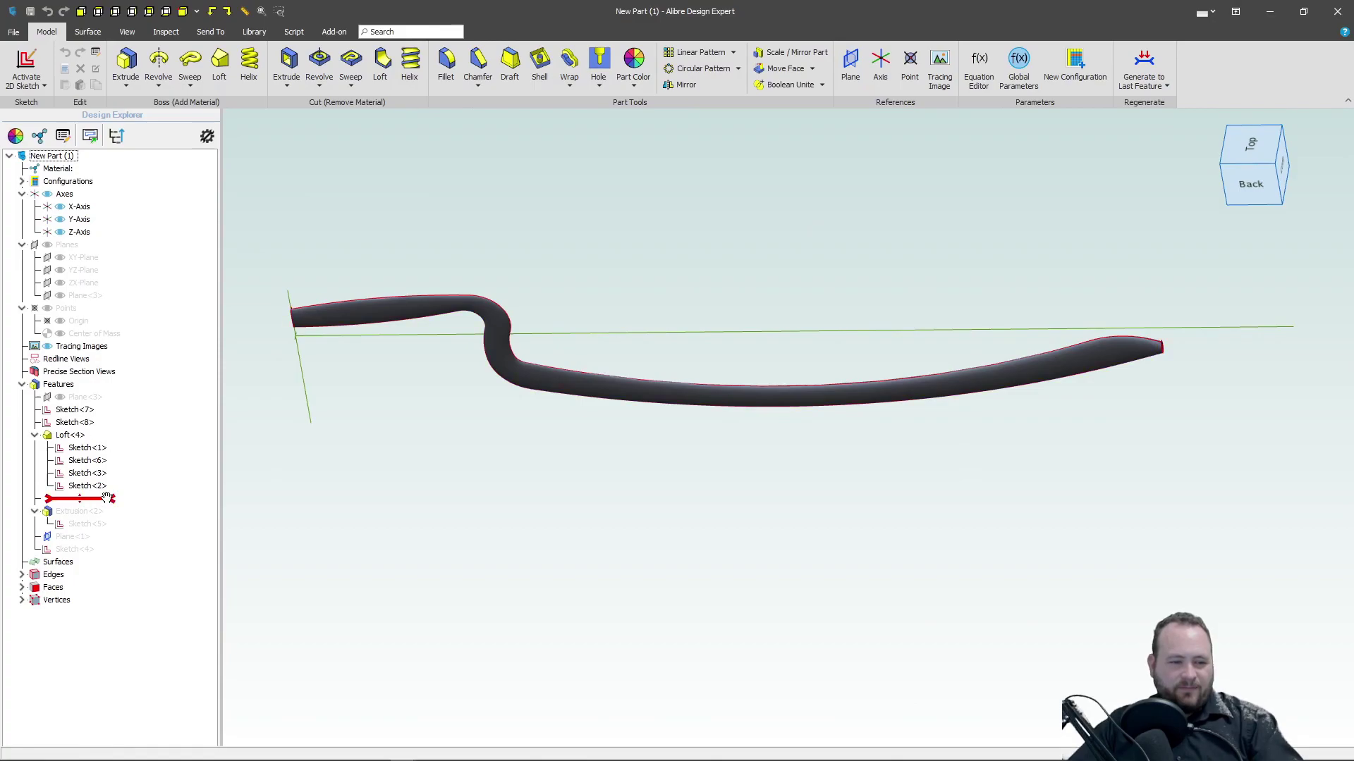
Step: Roll the part's feature history back to before Loft<4> and highlight Sketch<7> and Sketch<8> for inspection
{"action": "left_click_drag", "start_coordinate": [104, 499], "coordinate": [99, 435]}
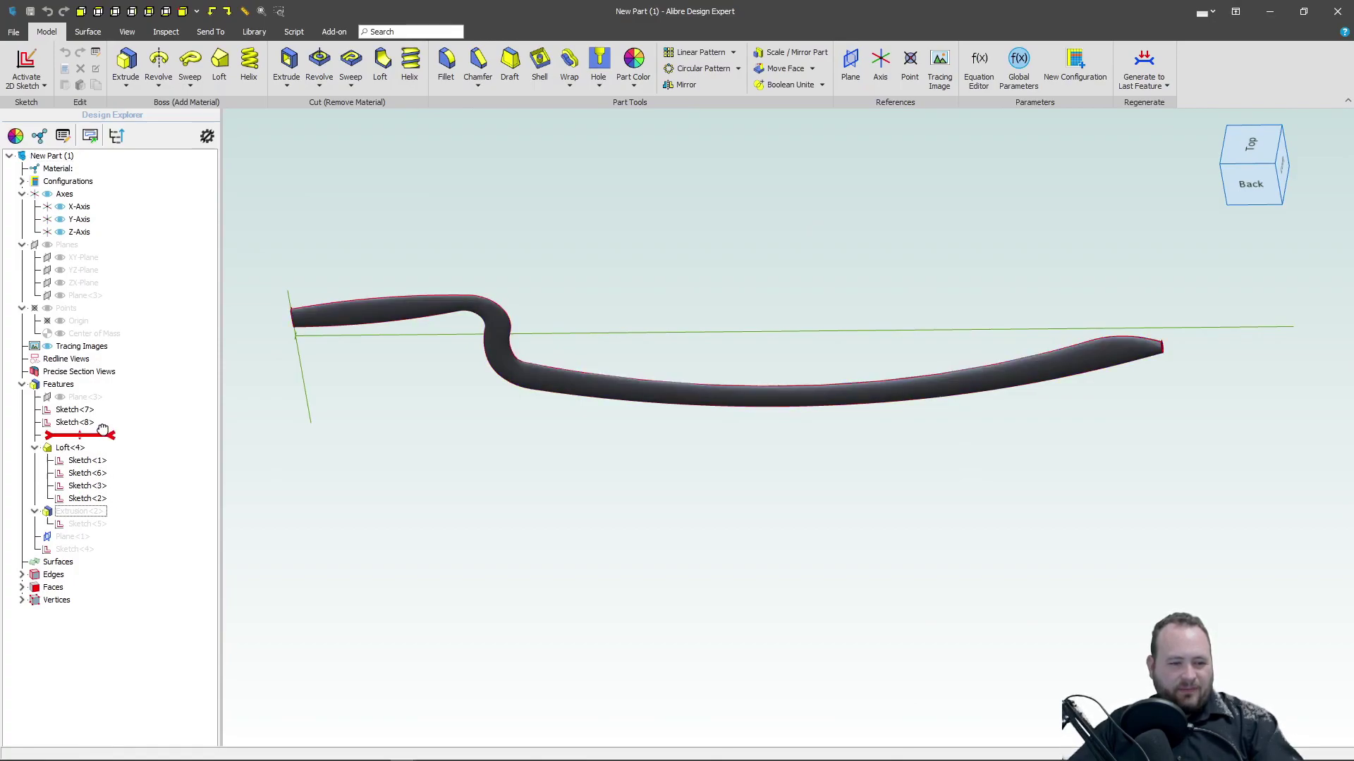
{"action": "mouse_move", "coordinate": [464, 407]}
{"action": "middle_mouse_down"}
{"action": "mouse_move", "coordinate": [605, 375]}
{"action": "mouse_move", "coordinate": [581, 364]}
{"action": "mouse_move", "coordinate": [603, 376]}
{"action": "middle_mouse_up"}
{"action": "scroll", "coordinate": [357, 309], "scroll_direction": "up", "scroll_amount": 5}
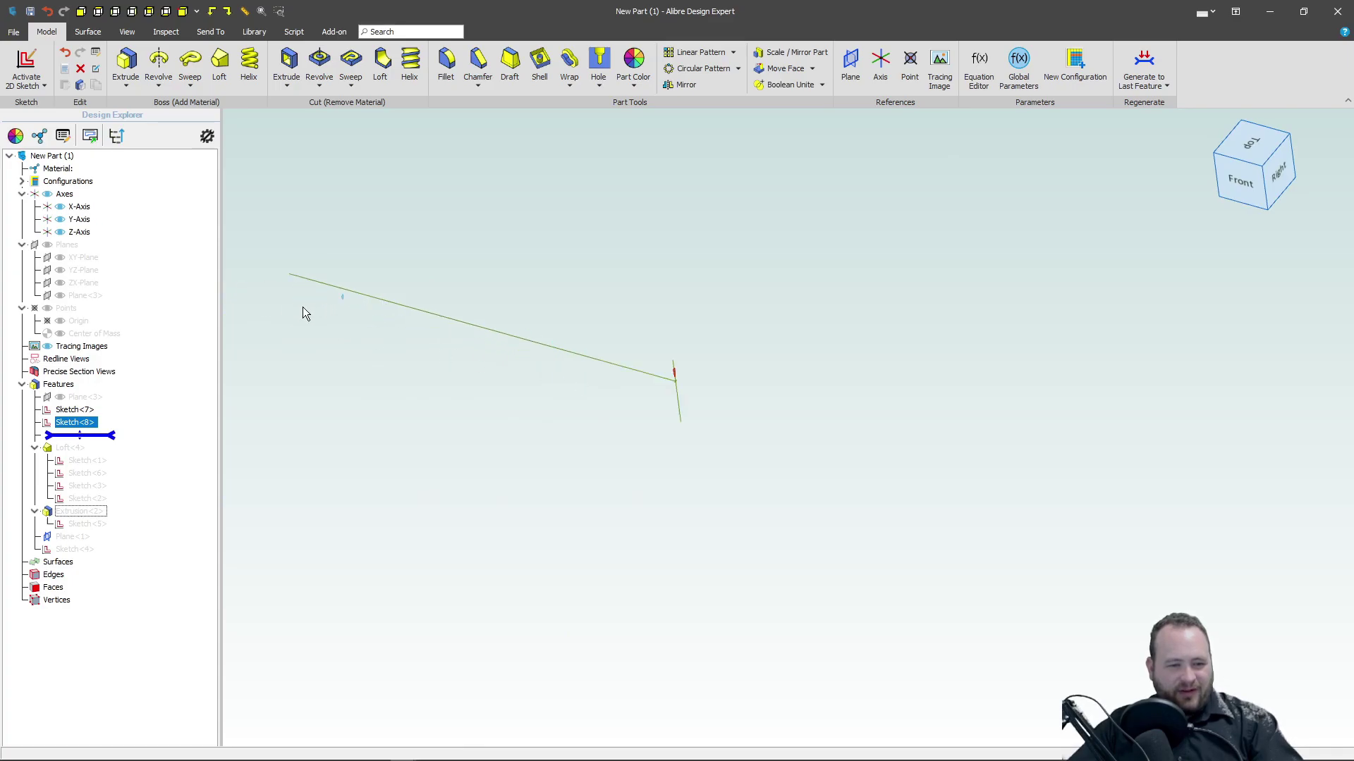
{"action": "left_click", "coordinate": [78, 409]}
{"action": "left_click", "coordinate": [82, 422]}
Step: Roll the feature history forward past Loft<4> to restore the lofted sword body
{"action": "left_click_drag", "start_coordinate": [103, 442], "coordinate": [103, 453]}
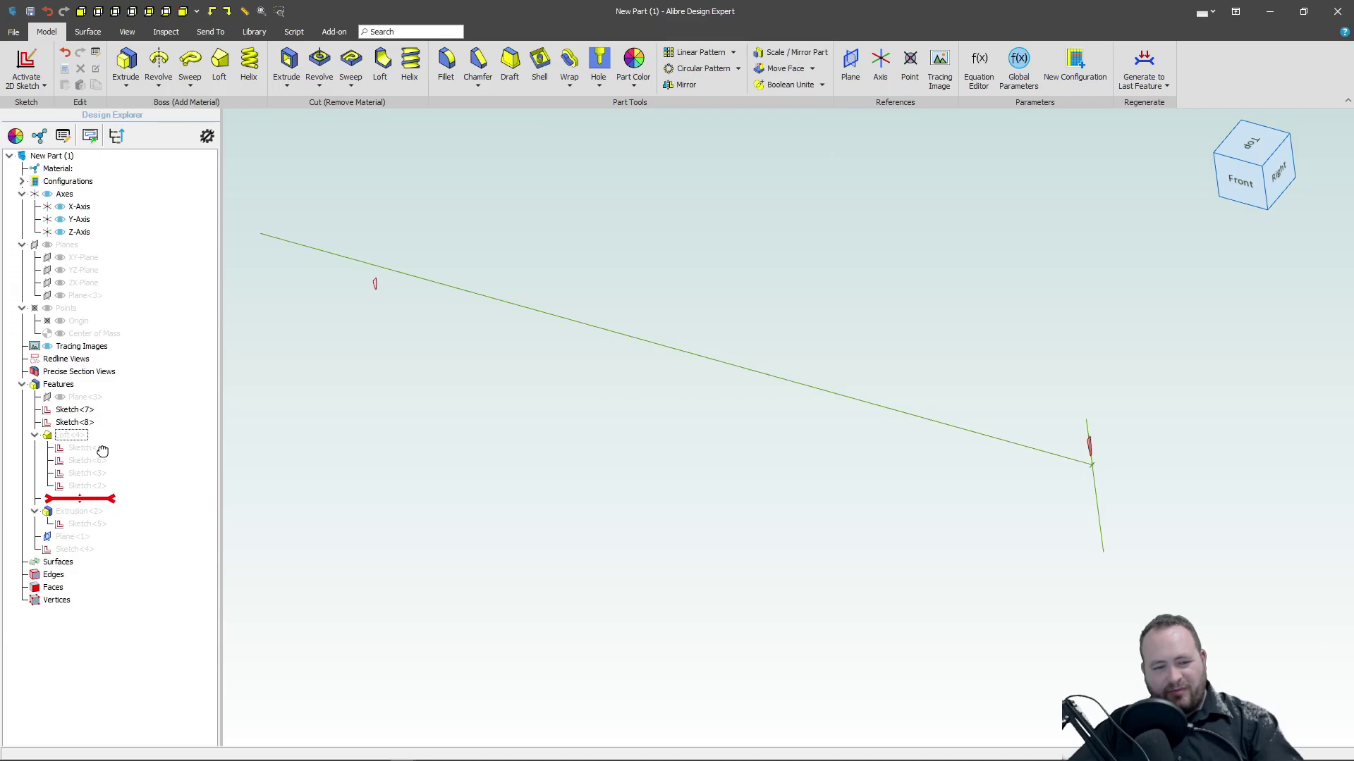
{"action": "left_click", "coordinate": [729, 372]}
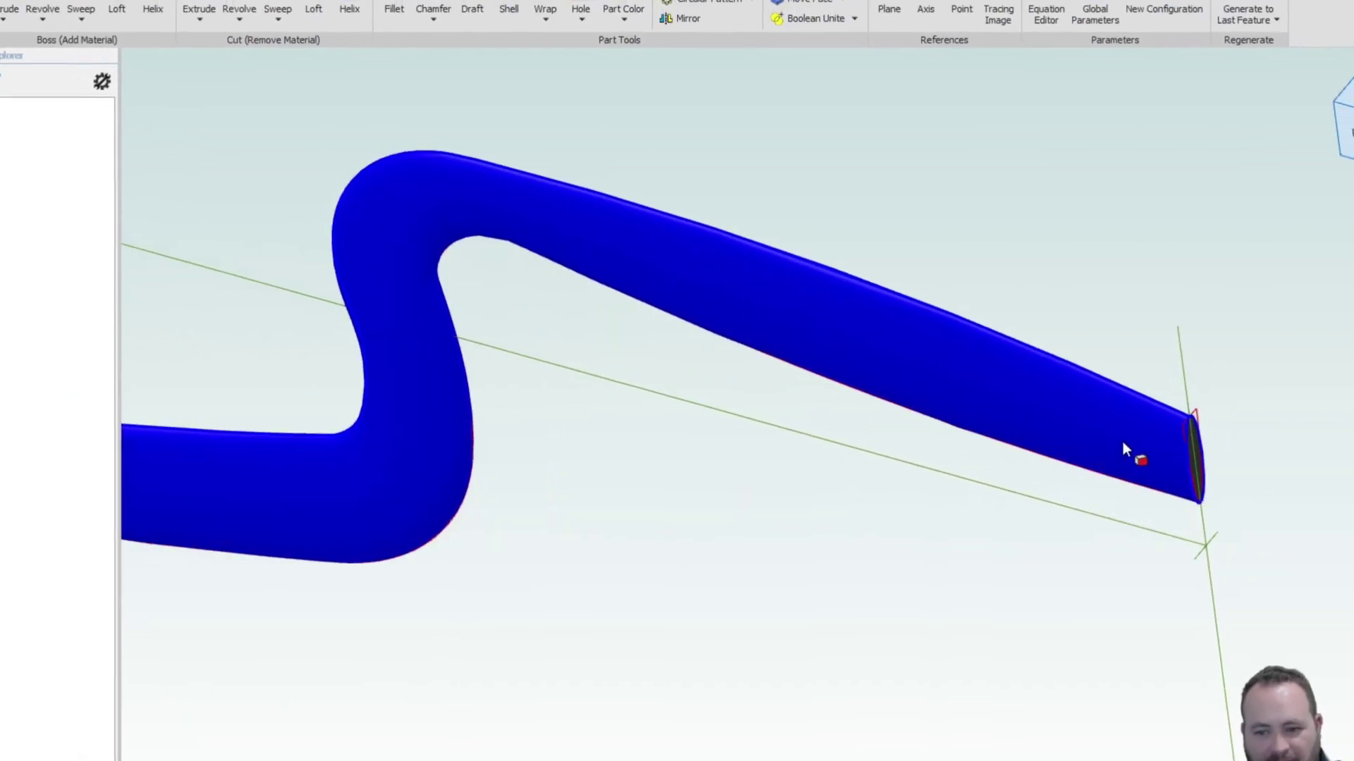
Step: Examine the lofted sword body from several angles, looking at the grip, the sharp bend and the blade tip
{"action": "middle_click_drag", "start_coordinate": [538, 287], "coordinate": [484, 308]}
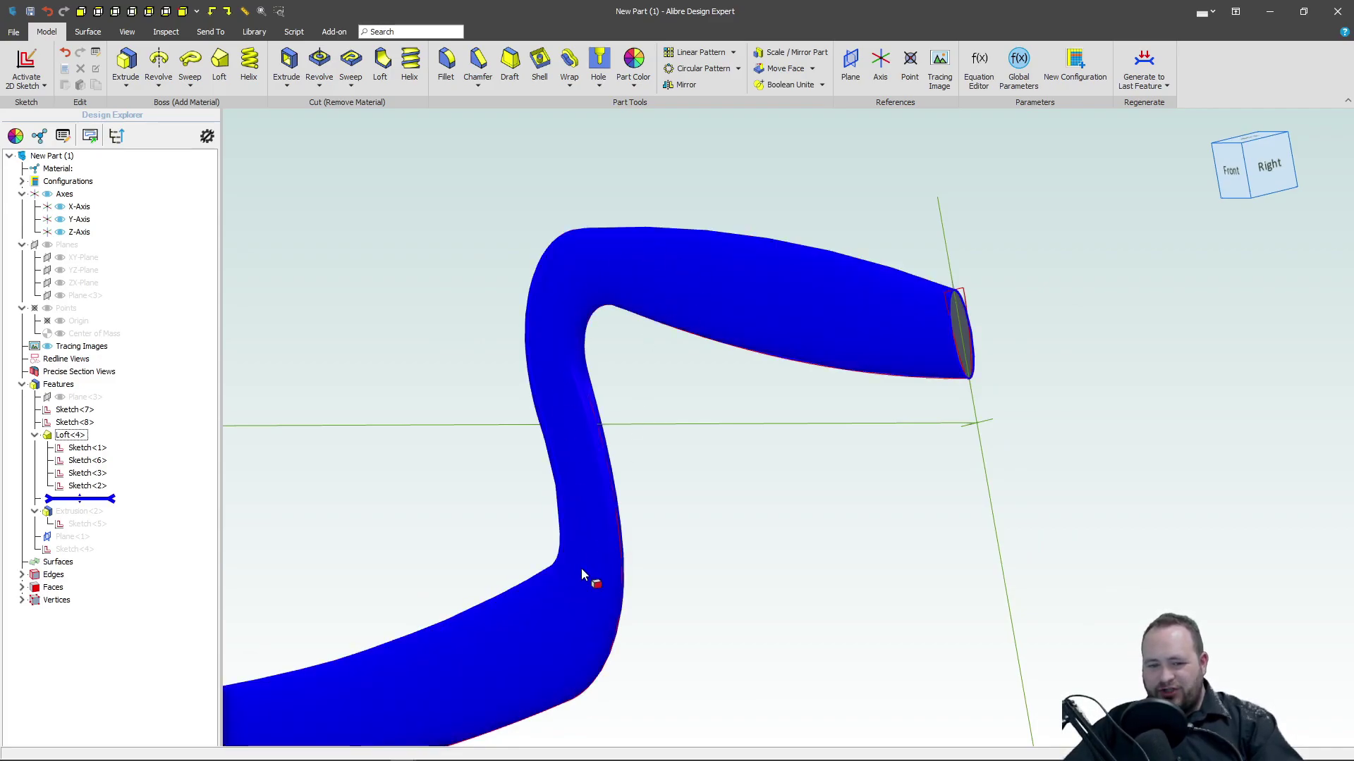
{"action": "scroll", "coordinate": [908, 428], "scroll_direction": "down", "scroll_amount": 5}
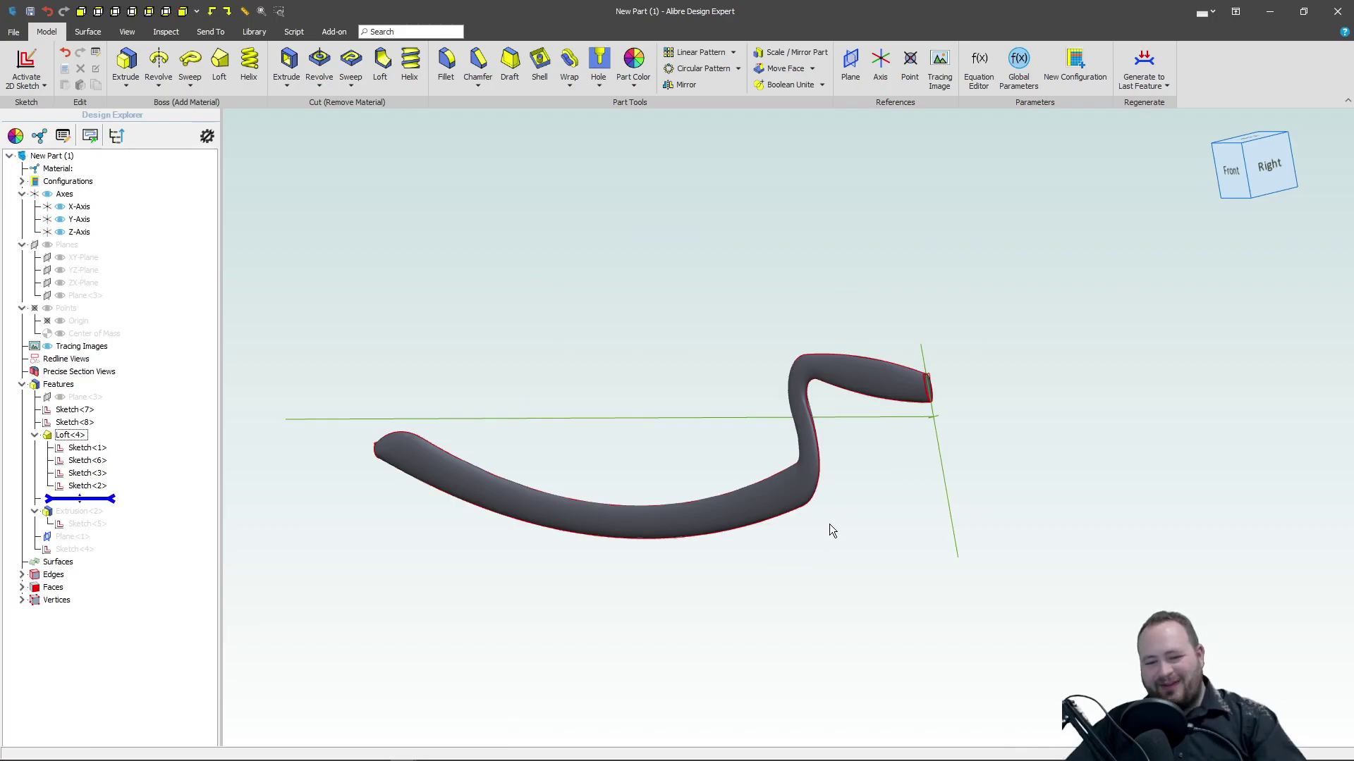
{"action": "middle_click_drag", "start_coordinate": [829, 530], "coordinate": [311, 451]}
{"action": "scroll", "coordinate": [366, 499], "scroll_direction": "up", "scroll_amount": 4}
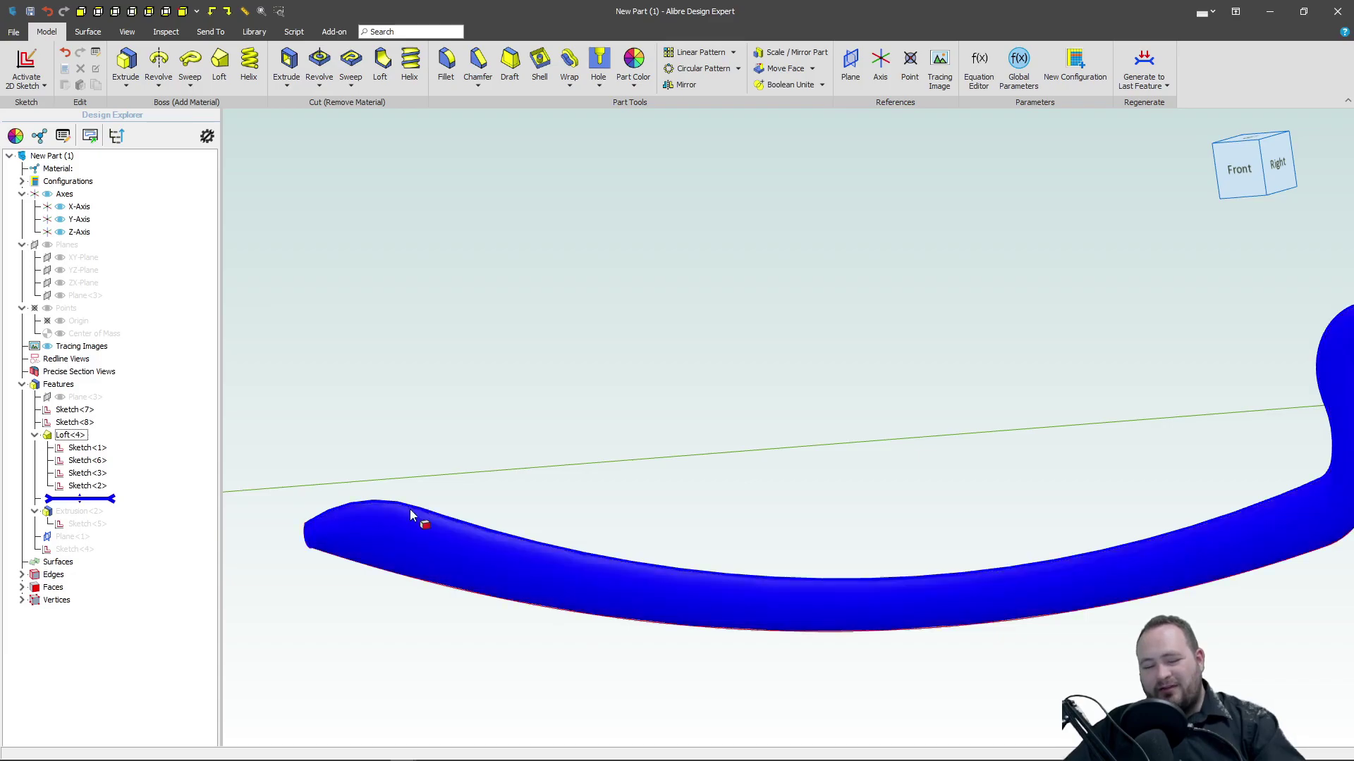
{"action": "scroll", "coordinate": [331, 511], "scroll_direction": "down", "scroll_amount": 5}
{"action": "middle_click_drag", "start_coordinate": [415, 520], "coordinate": [785, 404]}
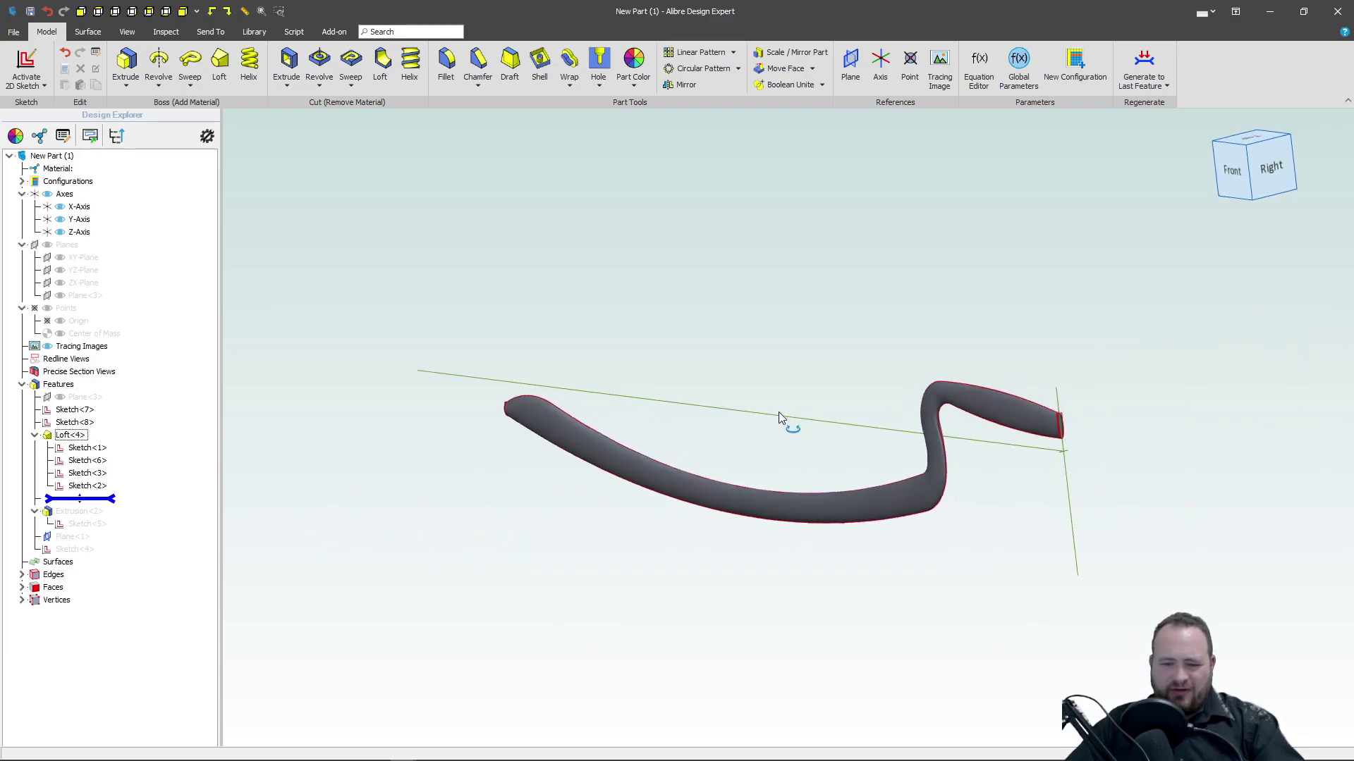
{"action": "mouse_move", "coordinate": [778, 412]}
{"action": "middle_mouse_down"}
{"action": "mouse_move", "coordinate": [794, 414]}
{"action": "mouse_move", "coordinate": [780, 423]}
{"action": "middle_mouse_up"}
{"action": "scroll", "coordinate": [889, 503], "scroll_direction": "down", "scroll_amount": 2}
{"action": "scroll", "coordinate": [557, 413], "scroll_direction": "up", "scroll_amount": 4}
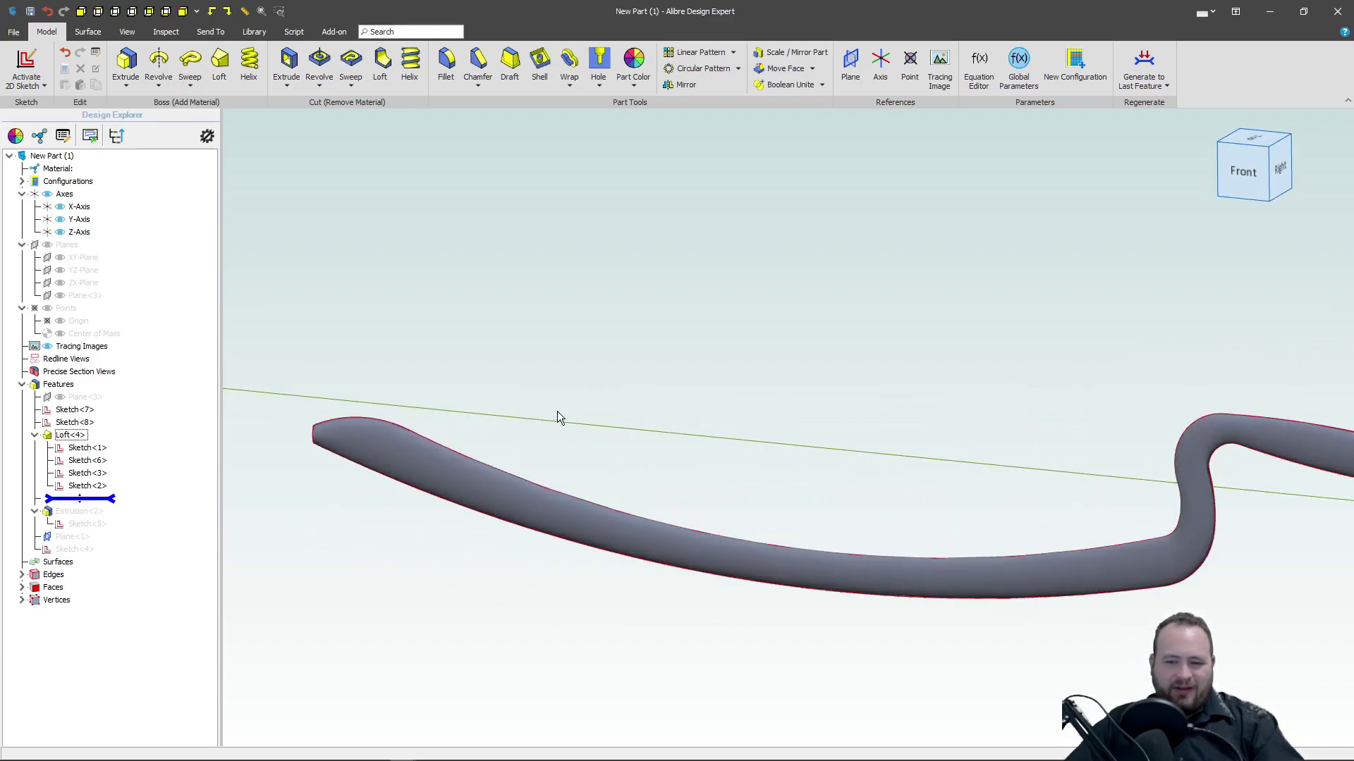
{"action": "scroll", "coordinate": [557, 412], "scroll_direction": "down", "scroll_amount": 2}
{"action": "scroll", "coordinate": [811, 402], "scroll_direction": "up", "scroll_amount": 1}
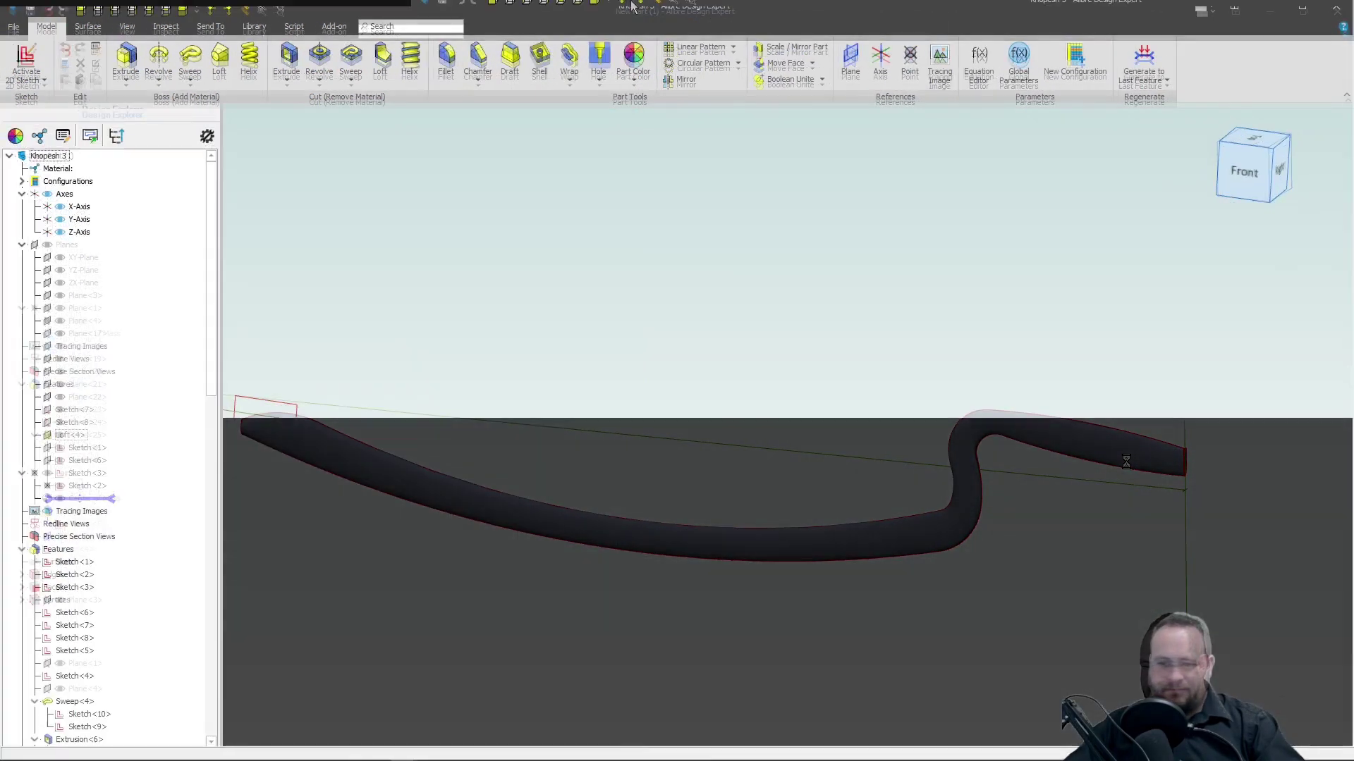
Step: Roll the Khopesh 3 part's feature history back to before Sweep<4> so only the layout sketches remain
{"action": "scroll", "coordinate": [649, 557], "scroll_direction": "up", "scroll_amount": 4}
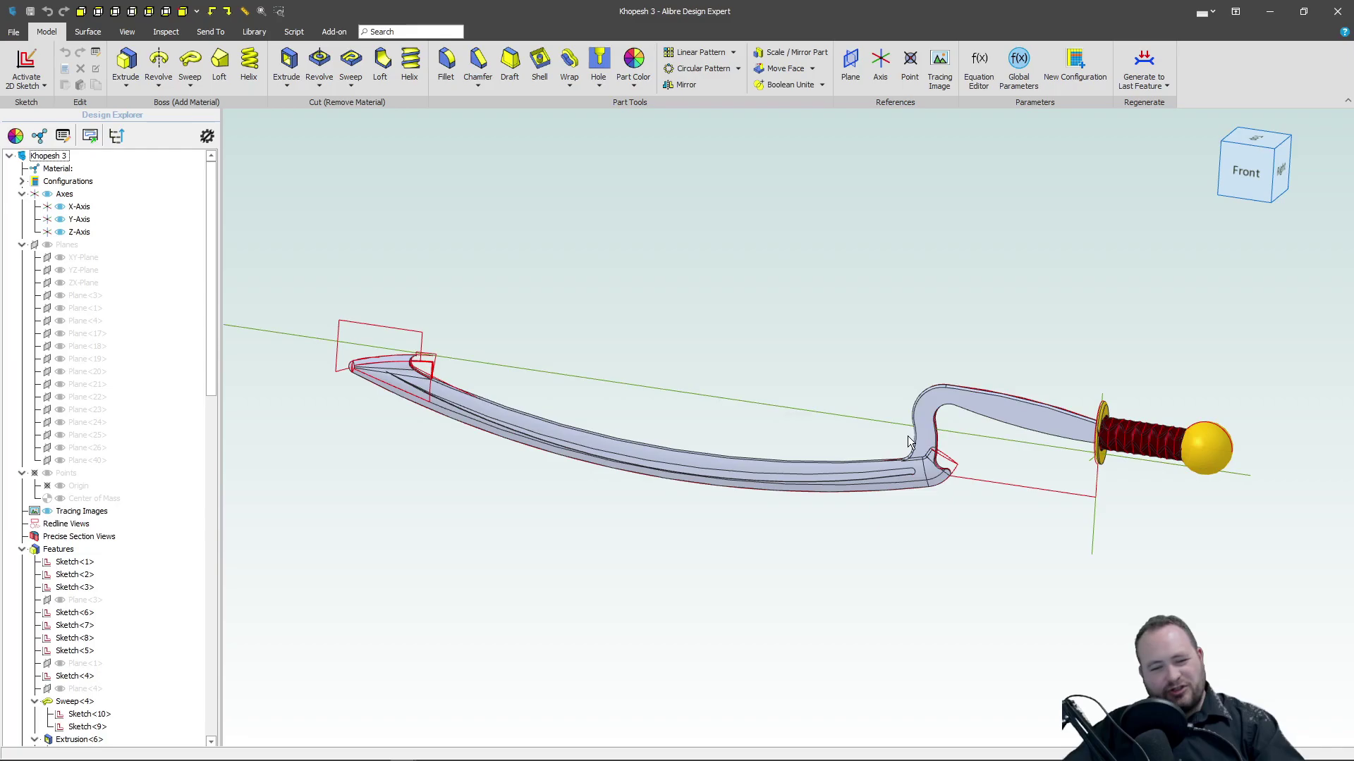
{"action": "scroll", "coordinate": [910, 443], "scroll_direction": "down", "scroll_amount": 1}
{"action": "scroll", "coordinate": [24, 550], "scroll_direction": "down", "scroll_amount": 20}
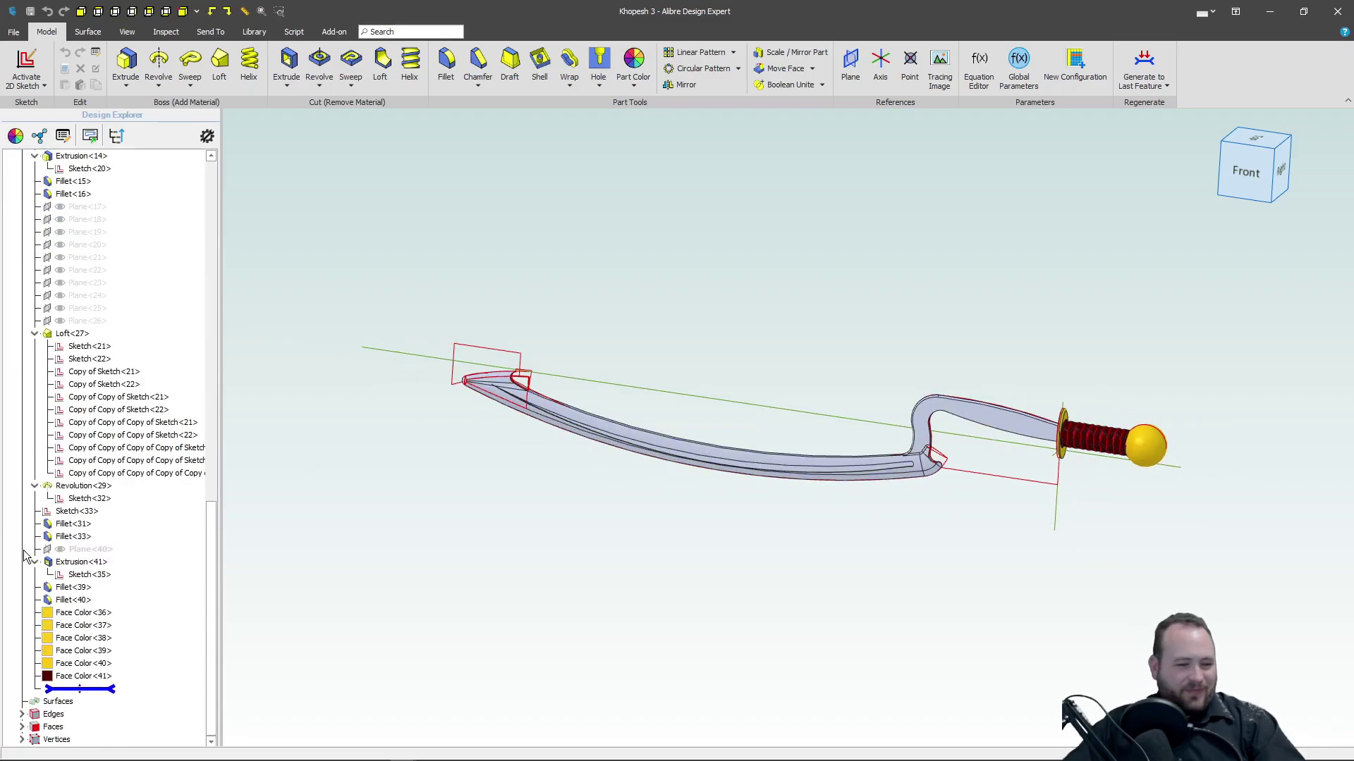
{"action": "left_click_drag", "start_coordinate": [84, 688], "coordinate": [83, 182]}
{"action": "scroll", "coordinate": [116, 341], "scroll_direction": "down", "scroll_amount": 5}
{"action": "mouse_move", "coordinate": [83, 664]}
{"action": "left_mouse_down"}
{"action": "mouse_move", "coordinate": [93, 296]}
{"action": "mouse_move", "coordinate": [83, 371]}
{"action": "left_mouse_up"}
{"action": "scroll", "coordinate": [880, 467], "scroll_direction": "down", "scroll_amount": 1}
{"action": "scroll", "coordinate": [929, 493], "scroll_direction": "up", "scroll_amount": 2}
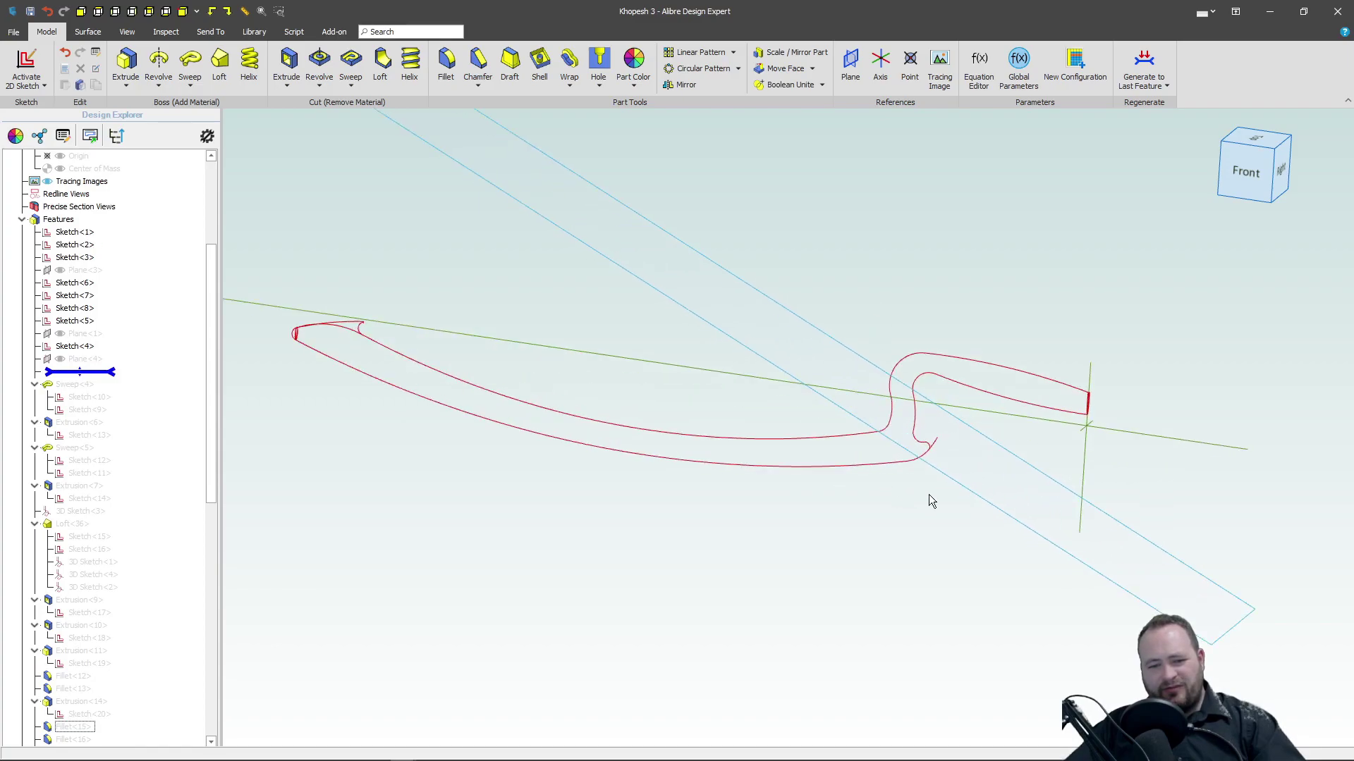
{"action": "mouse_move", "coordinate": [929, 494]}
{"action": "middle_mouse_down"}
{"action": "mouse_move", "coordinate": [921, 459]}
{"action": "mouse_move", "coordinate": [913, 468]}
{"action": "middle_mouse_up"}
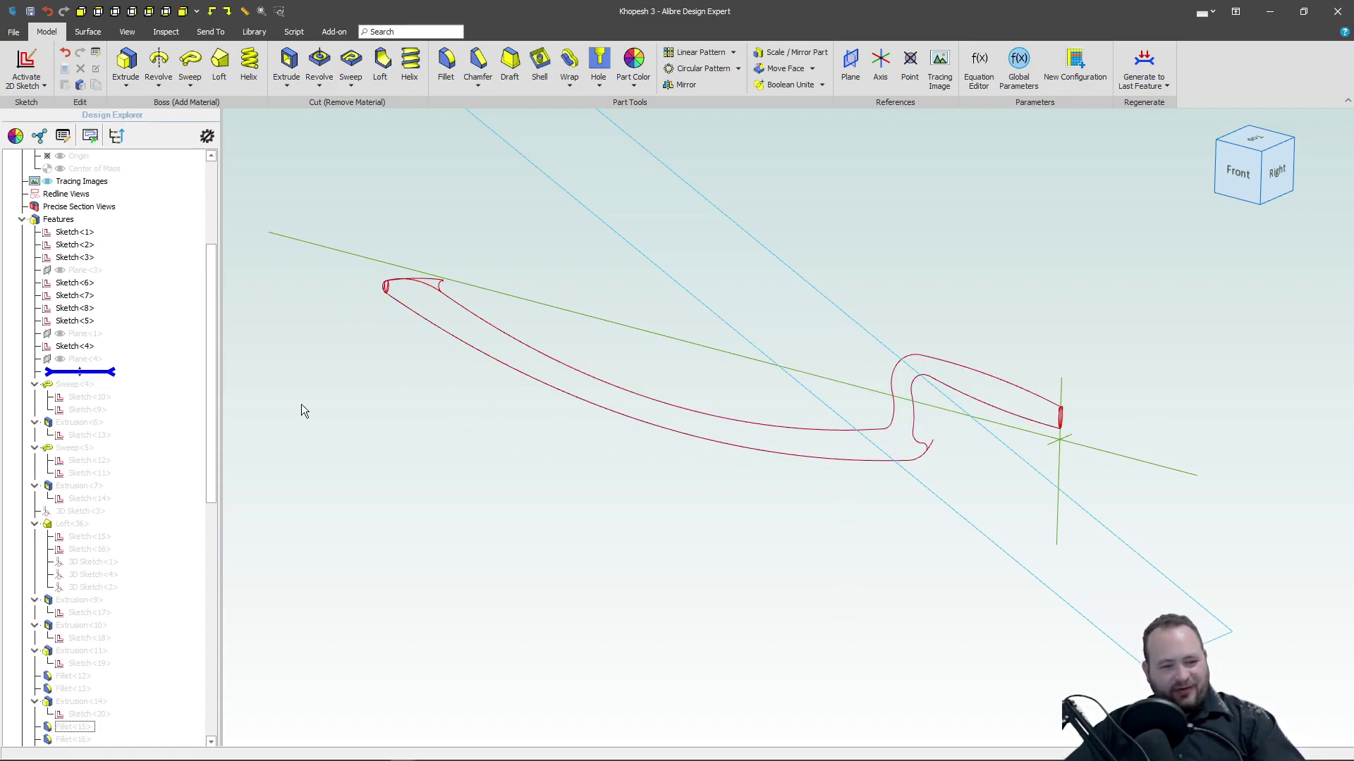
Step: Roll the feature history forward past Sweep<4> and inspect the swept blade's hooked heel and tip
{"action": "left_click", "coordinate": [82, 372]}
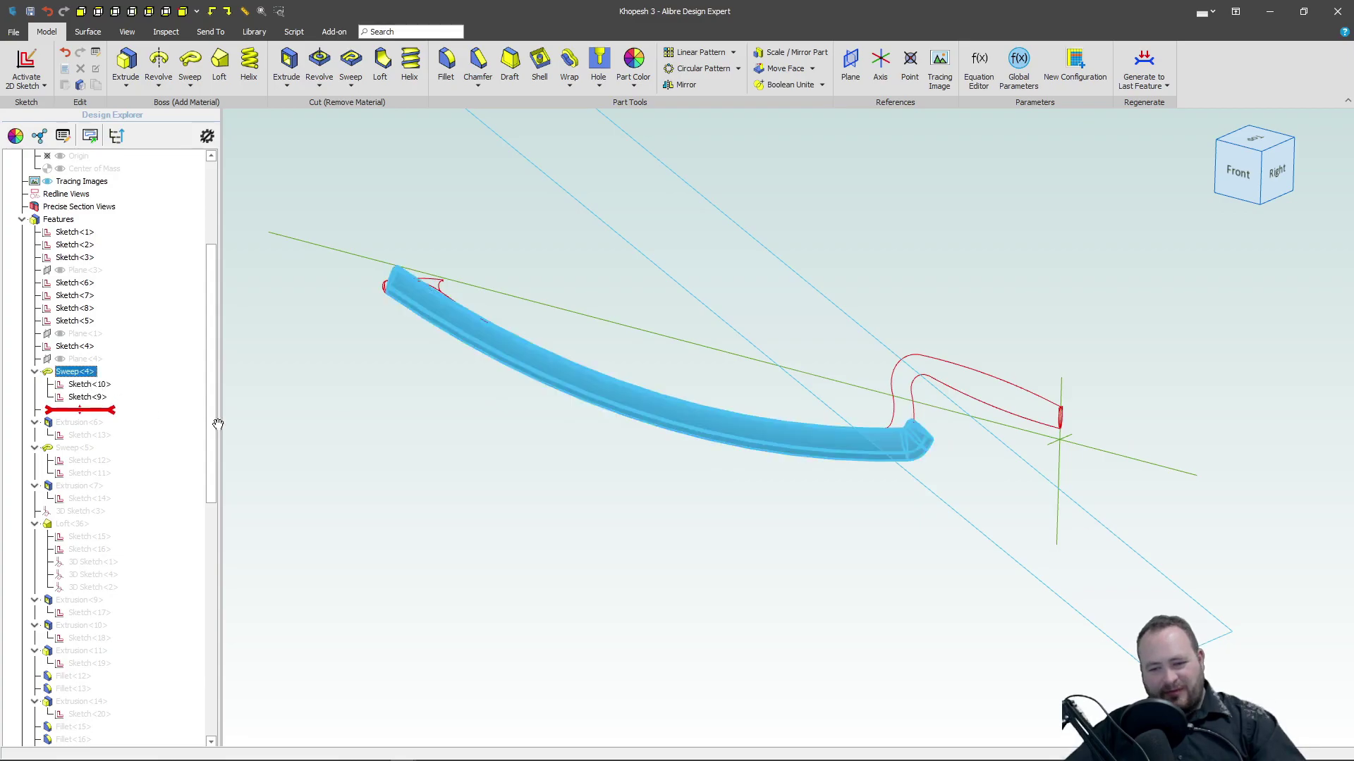
{"action": "left_click", "coordinate": [670, 332]}
{"action": "scroll", "coordinate": [767, 454], "scroll_direction": "up", "scroll_amount": 5}
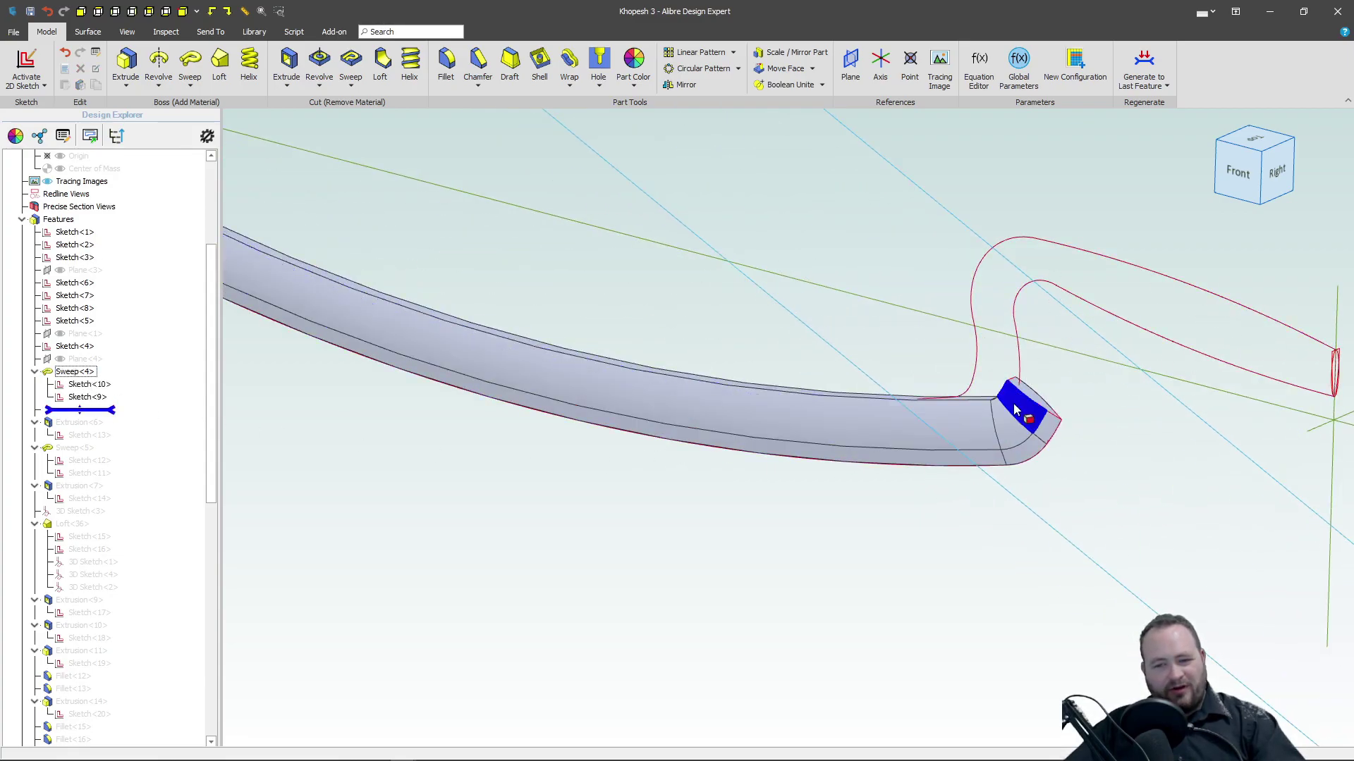
{"action": "scroll", "coordinate": [1076, 432], "scroll_direction": "down", "scroll_amount": 5}
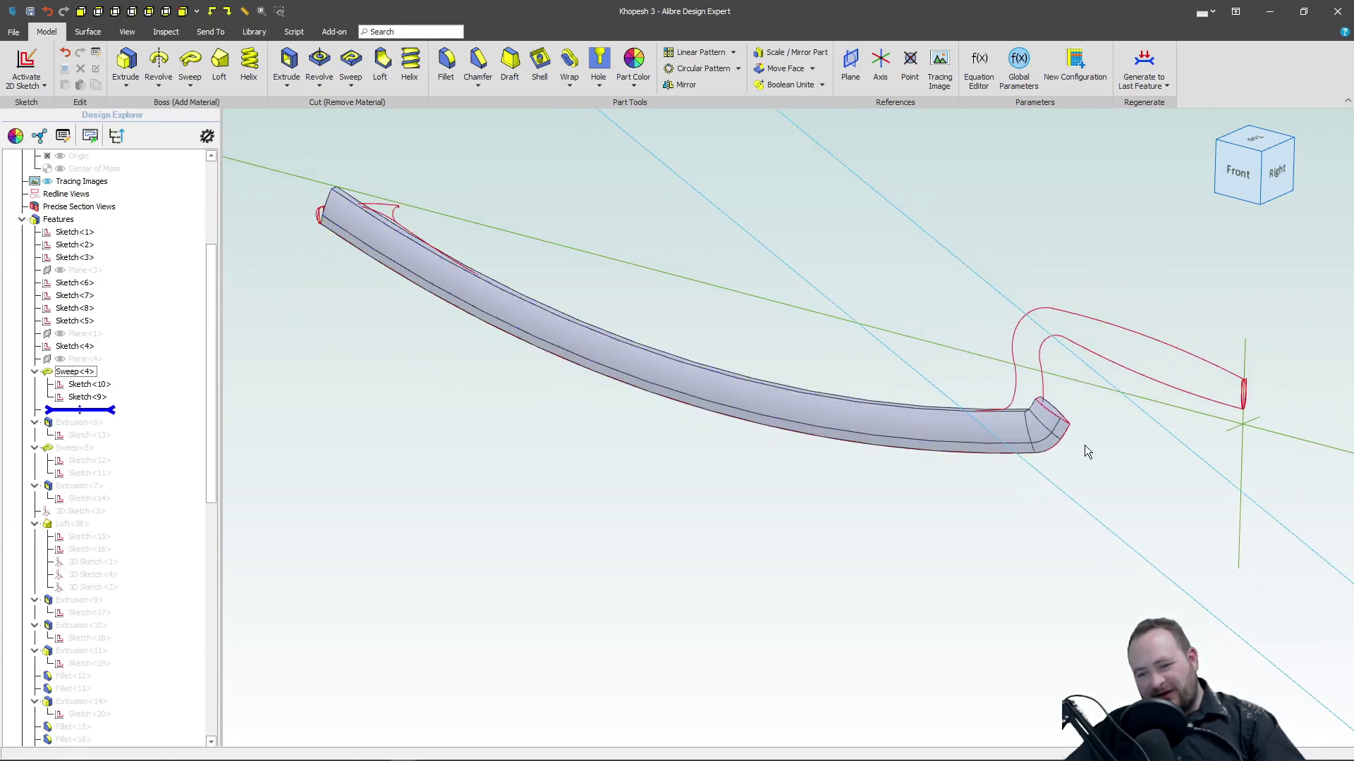
{"action": "scroll", "coordinate": [1085, 445], "scroll_direction": "up", "scroll_amount": 3}
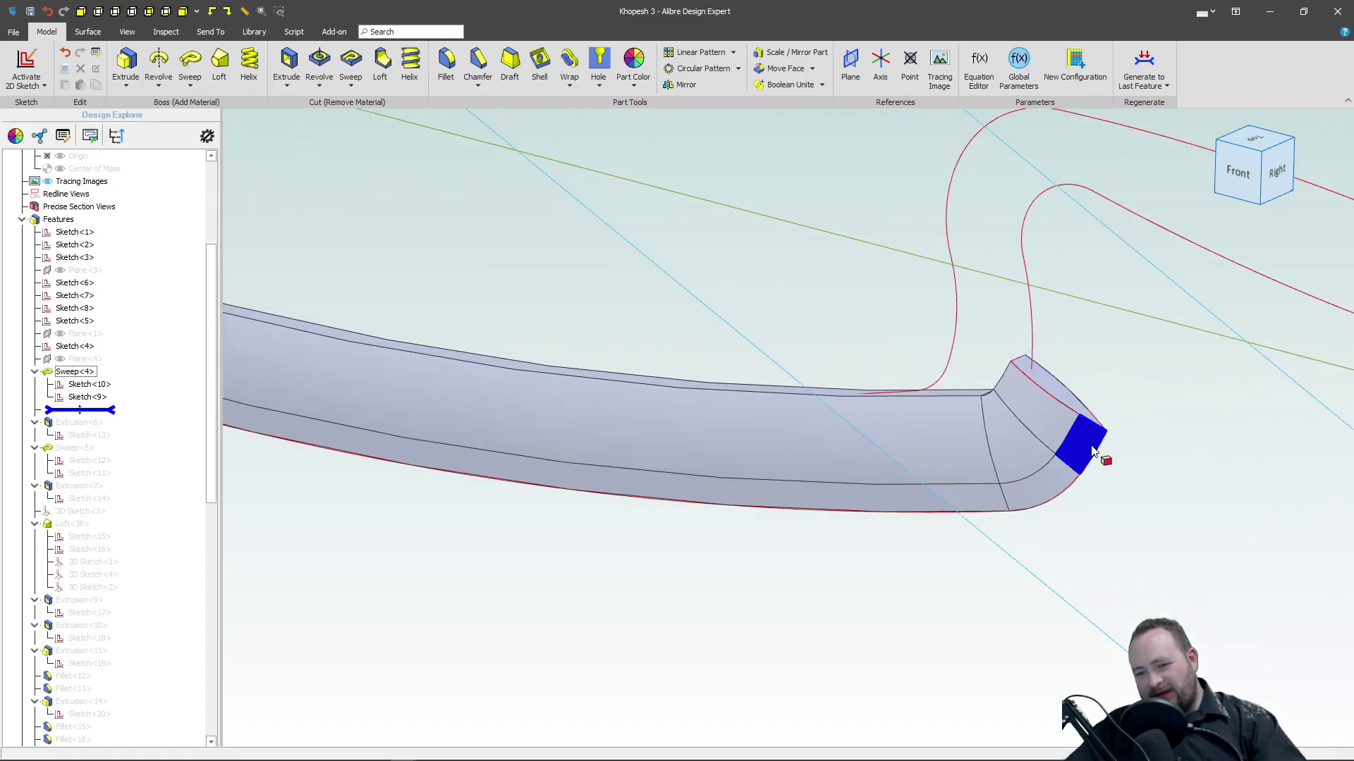
{"action": "scroll", "coordinate": [1218, 464], "scroll_direction": "down", "scroll_amount": 2}
{"action": "scroll", "coordinate": [1216, 459], "scroll_direction": "down", "scroll_amount": 2}
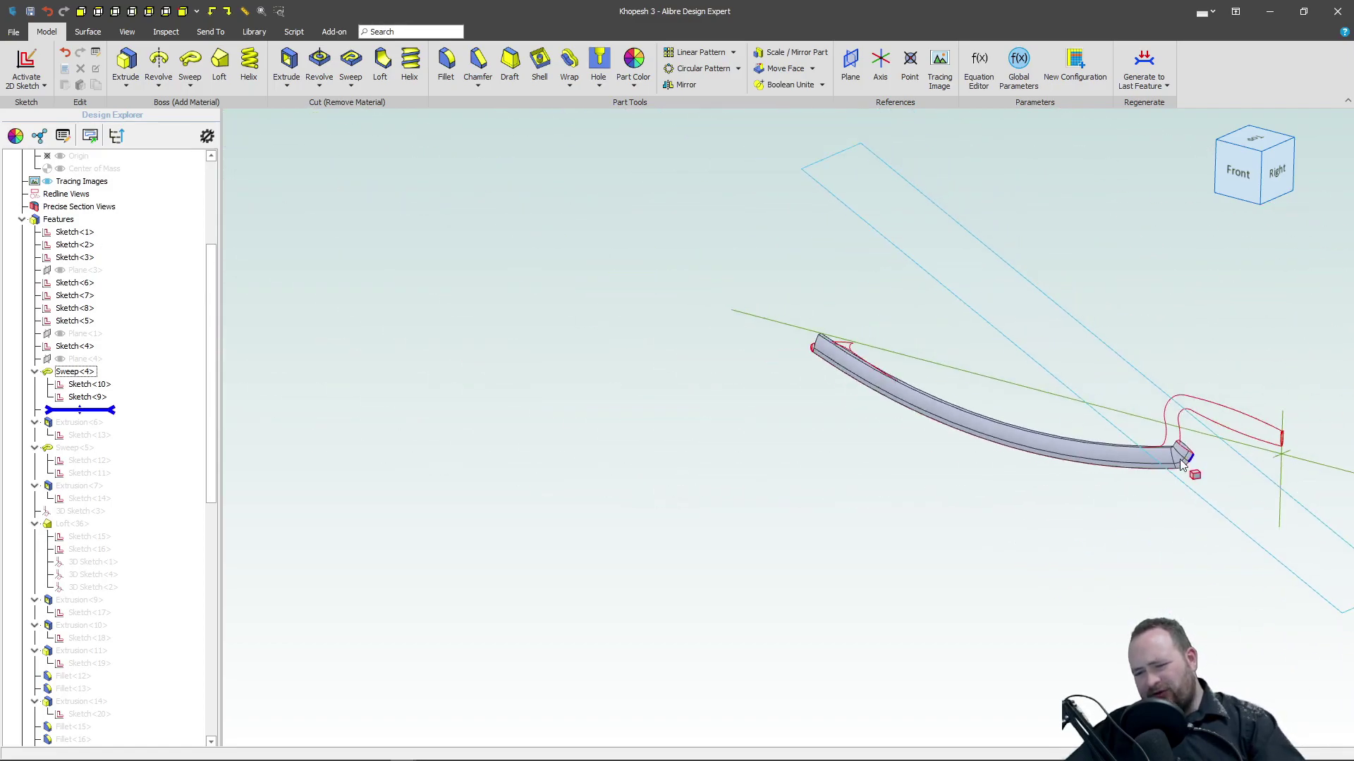
{"action": "scroll", "coordinate": [837, 378], "scroll_direction": "up", "scroll_amount": 5}
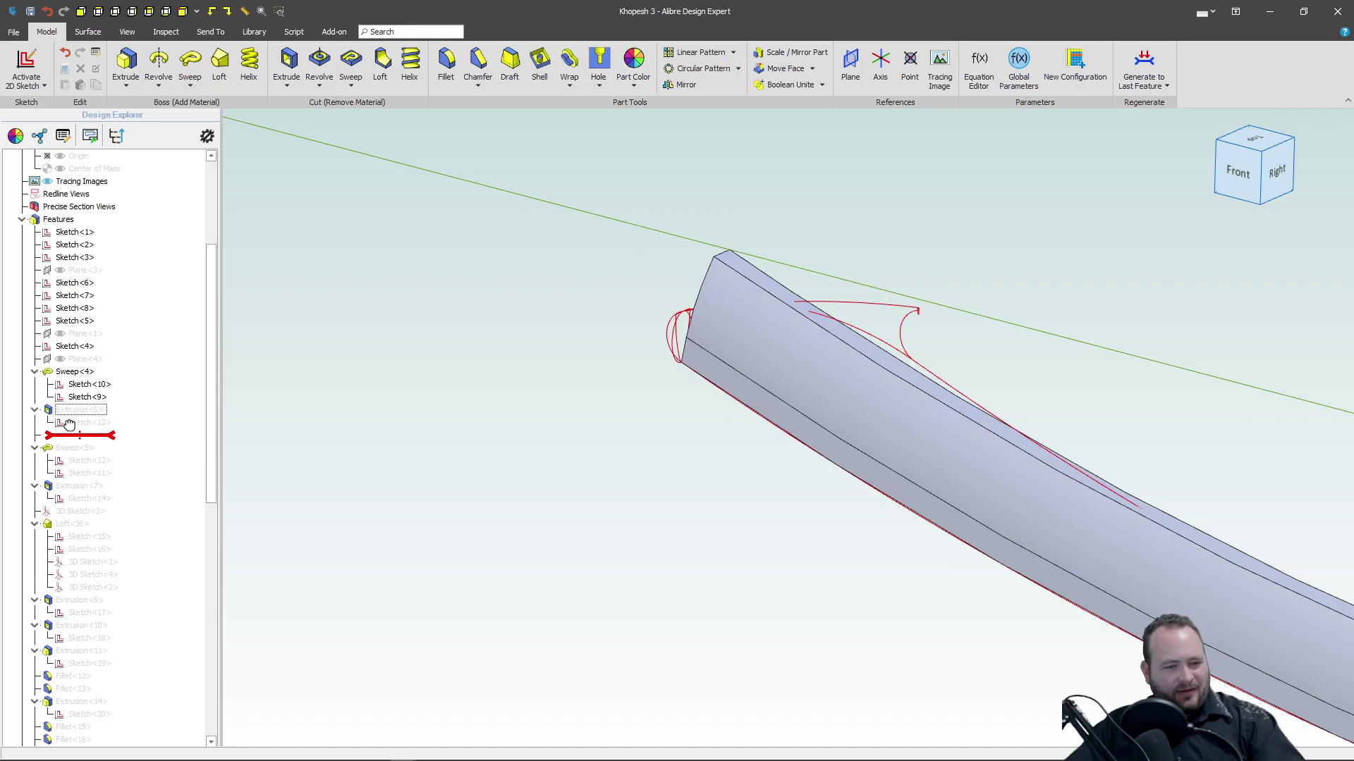
Step: Roll the feature history forward past Extrusion<6> and Sweep<5>, and inspect the swept upper strip at the blade's hooked end
{"action": "left_click_drag", "start_coordinate": [68, 424], "coordinate": [80, 470]}
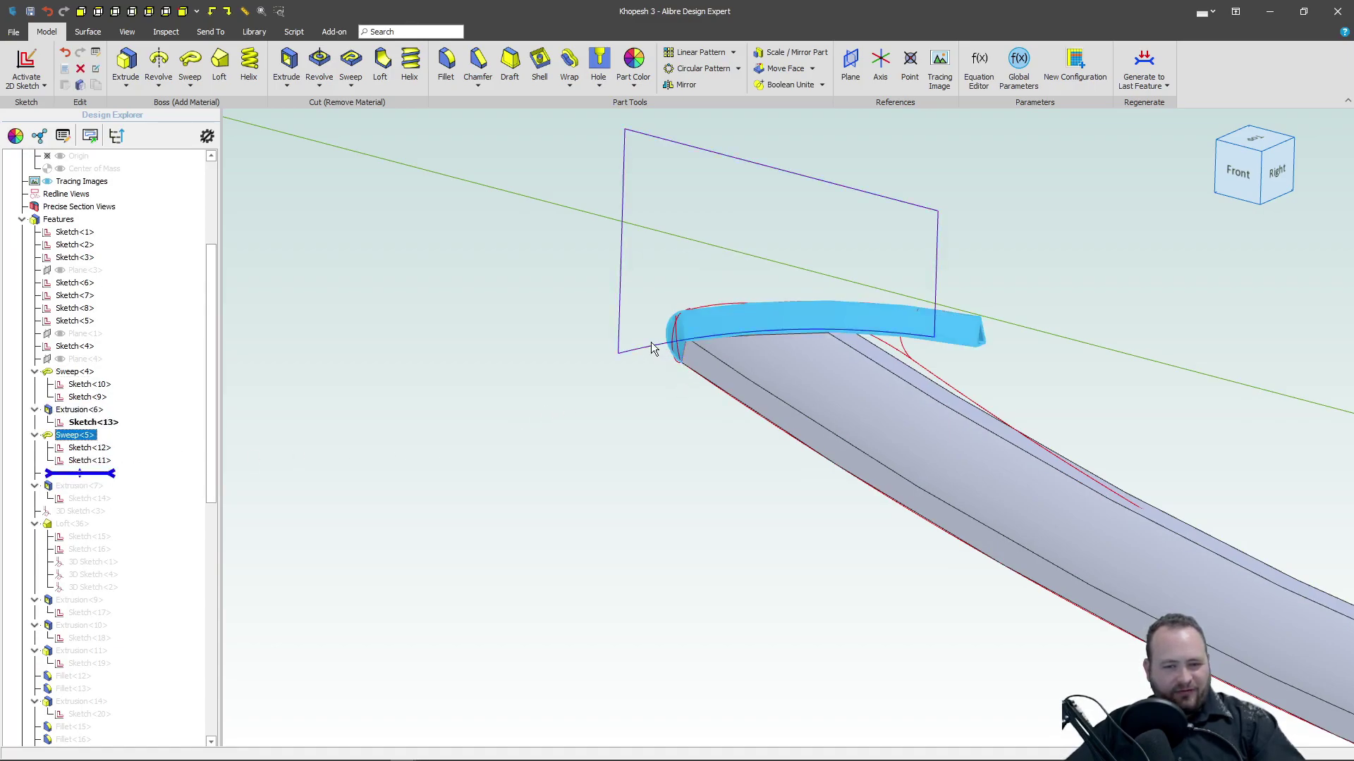
{"action": "middle_click_drag", "start_coordinate": [835, 286], "coordinate": [721, 375]}
{"action": "scroll", "coordinate": [716, 409], "scroll_direction": "down", "scroll_amount": 3}
{"action": "scroll", "coordinate": [698, 606], "scroll_direction": "up", "scroll_amount": 6}
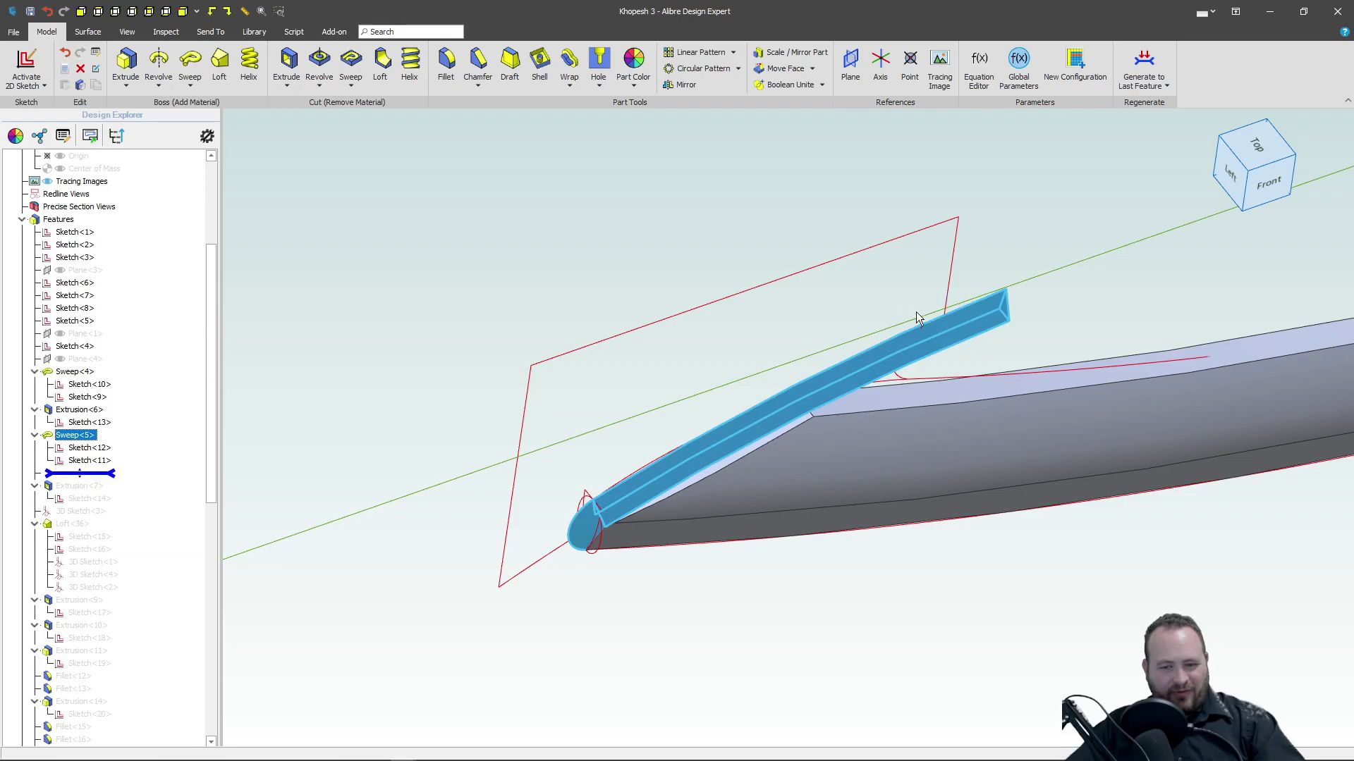
{"action": "middle_click_drag", "start_coordinate": [739, 445], "coordinate": [752, 425]}
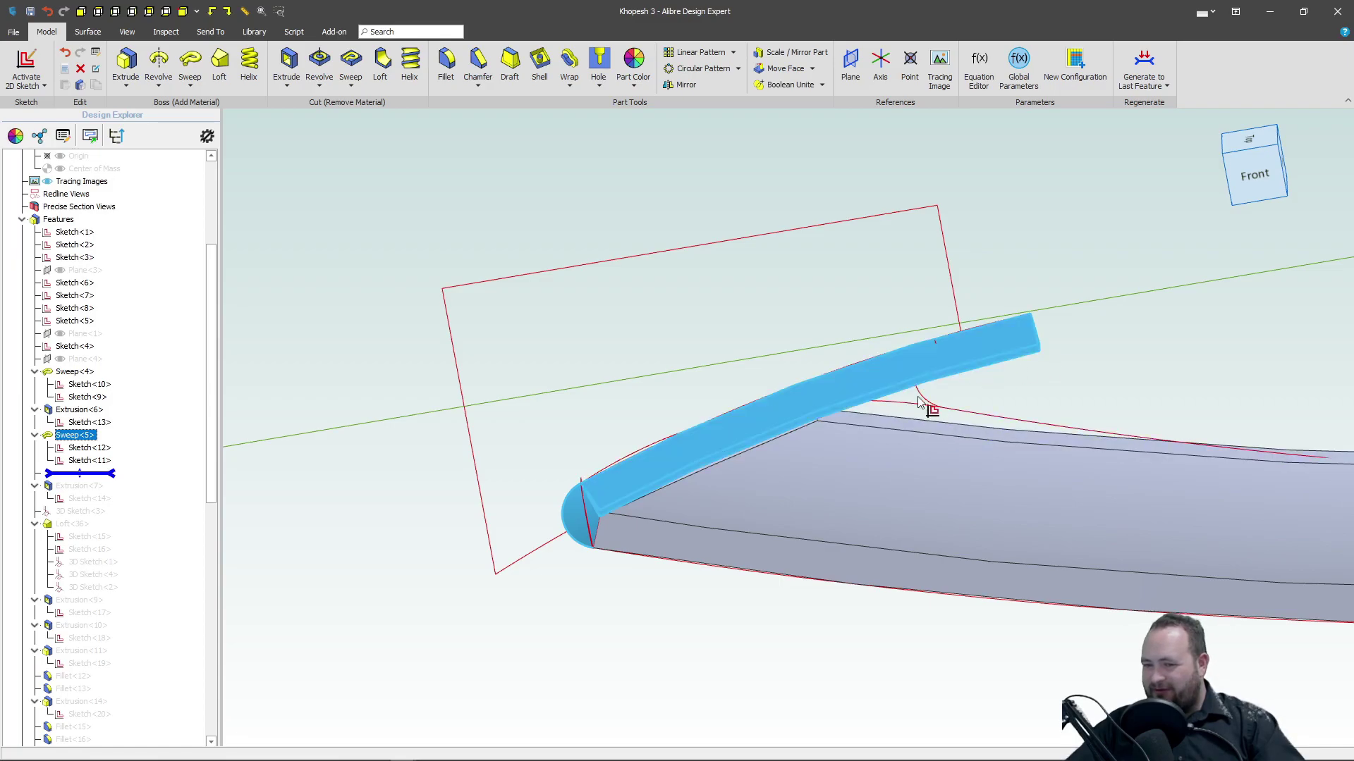
{"action": "scroll", "coordinate": [918, 406], "scroll_direction": "down", "scroll_amount": 5}
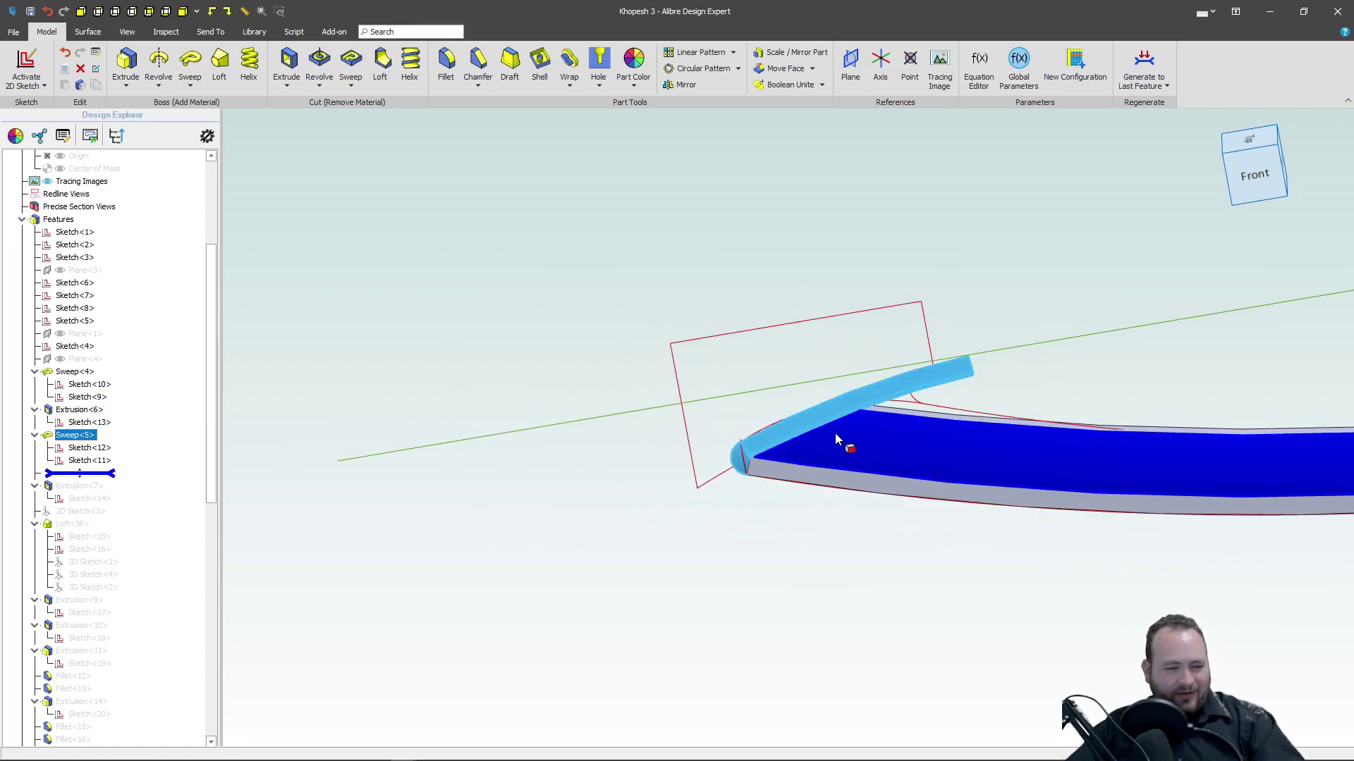
{"action": "scroll", "coordinate": [917, 416], "scroll_direction": "up", "scroll_amount": 5}
{"action": "left_click", "coordinate": [1076, 341]}
{"action": "middle_click_drag", "start_coordinate": [1076, 340], "coordinate": [1036, 355]}
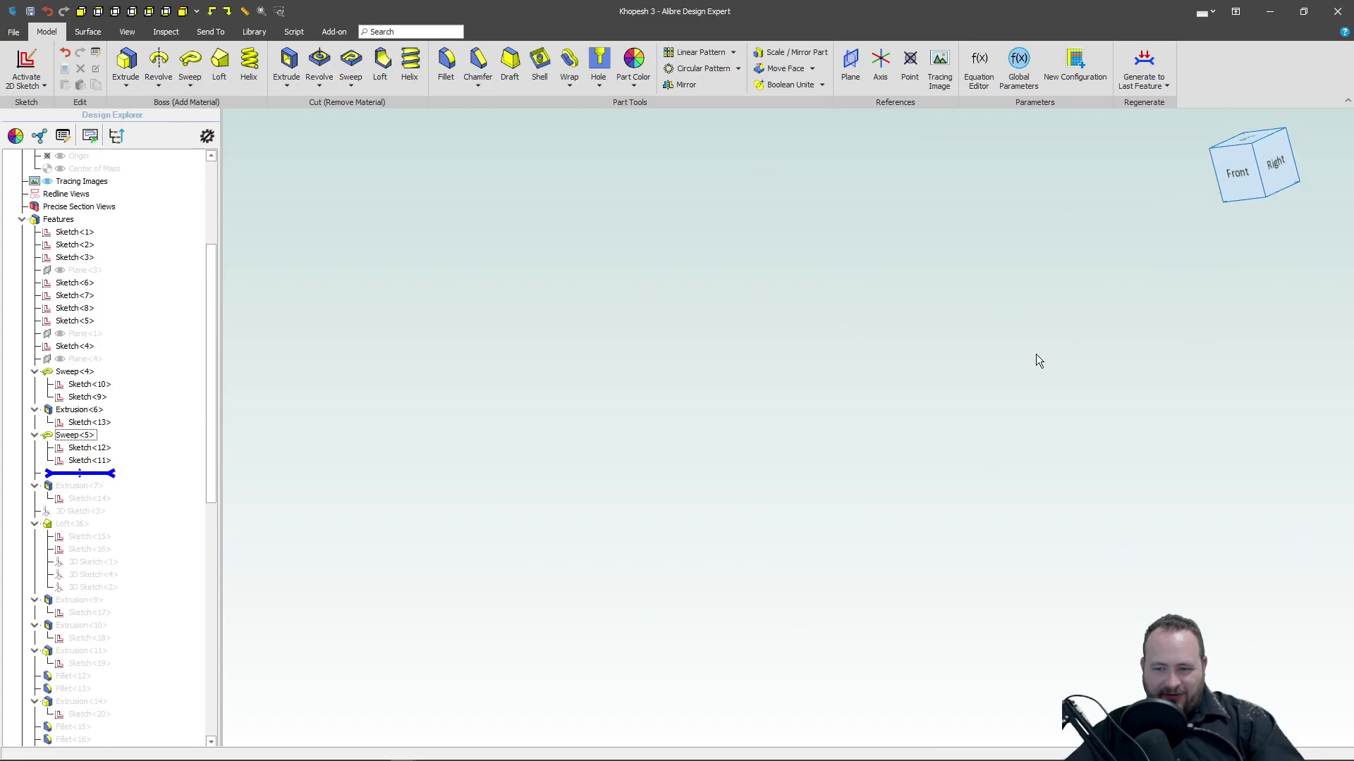
{"action": "scroll", "coordinate": [1015, 353], "scroll_direction": "down", "scroll_amount": 5}
{"action": "scroll", "coordinate": [1269, 271], "scroll_direction": "up", "scroll_amount": 4}
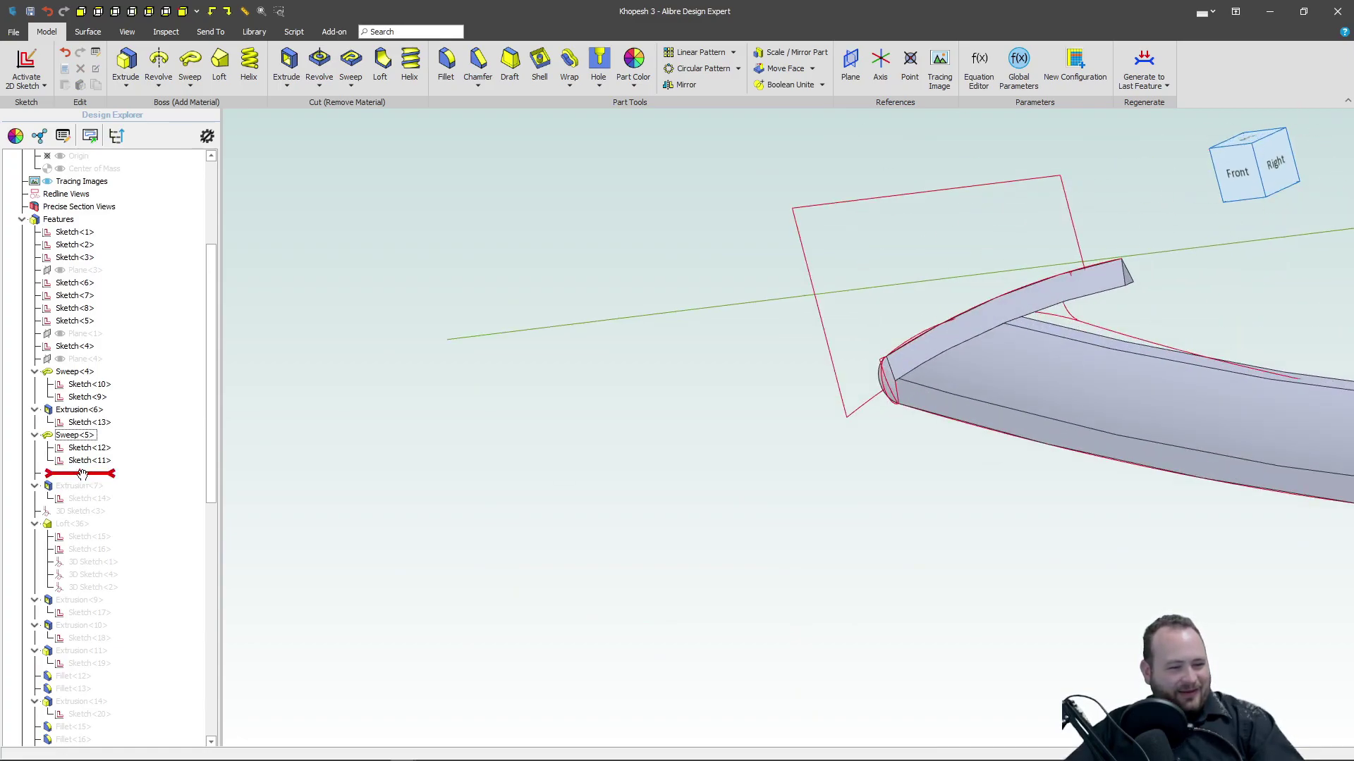
Step: Roll the feature history forward past Extrusion<7> and inspect the opening it cuts behind the hooked end
{"action": "left_click_drag", "start_coordinate": [83, 478], "coordinate": [83, 488]}
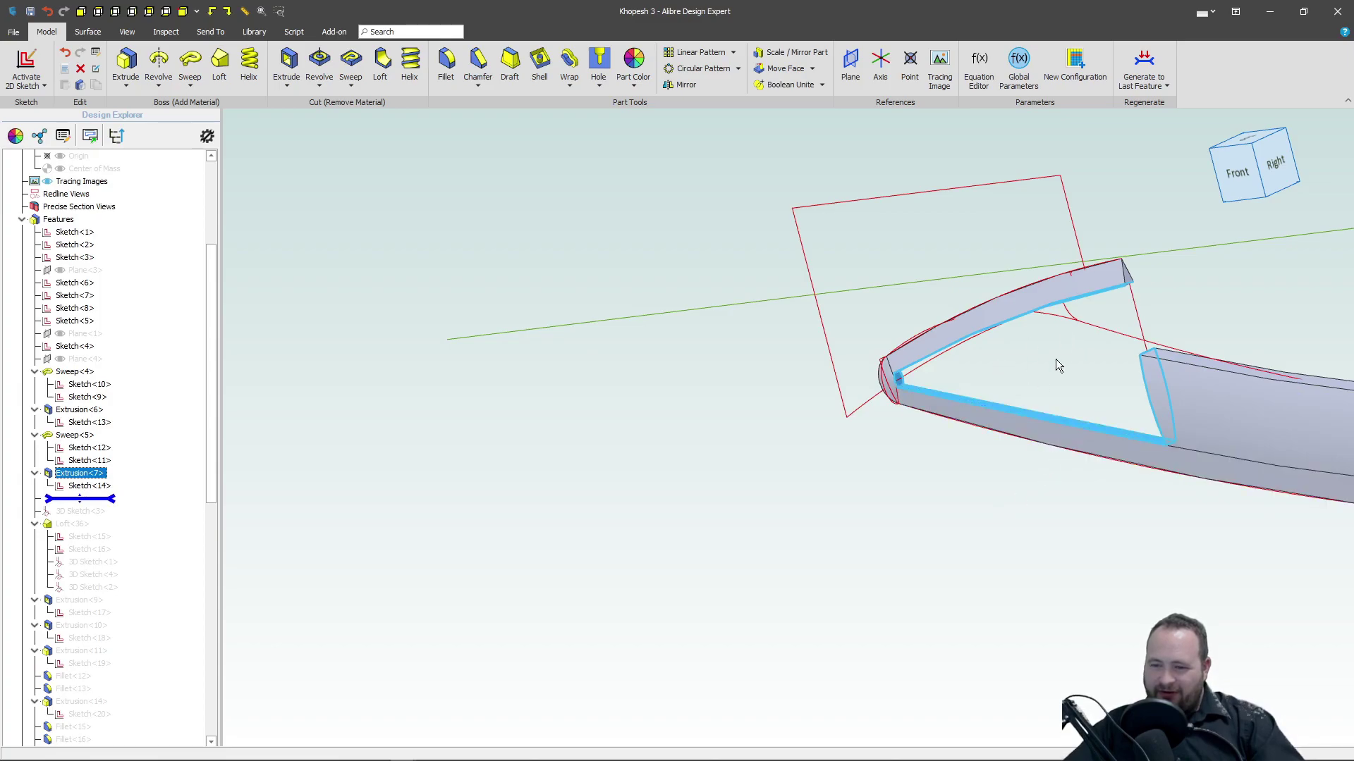
{"action": "mouse_move", "coordinate": [1108, 405]}
{"action": "middle_mouse_down"}
{"action": "mouse_move", "coordinate": [1111, 384]}
{"action": "mouse_move", "coordinate": [1119, 392]}
{"action": "middle_mouse_up"}
{"action": "scroll", "coordinate": [1120, 392], "scroll_direction": "down", "scroll_amount": 4}
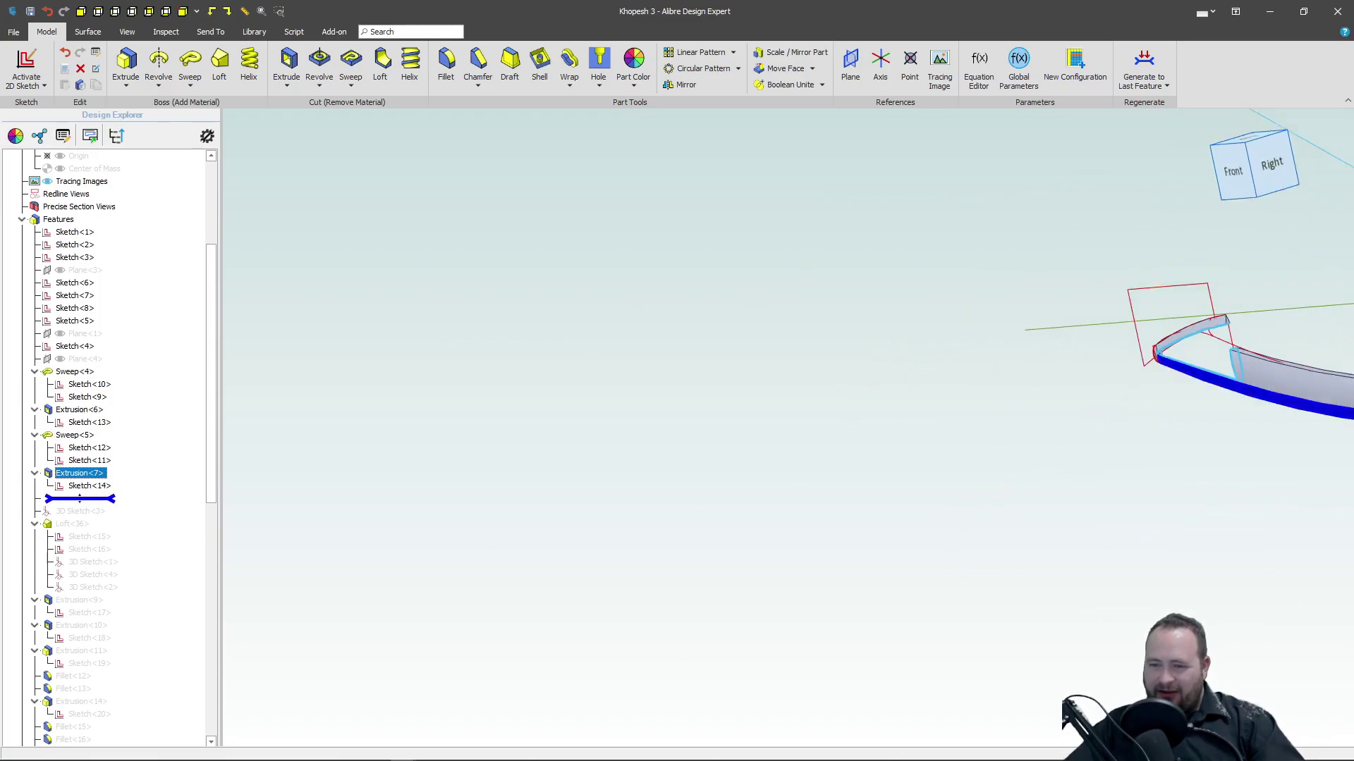
{"action": "scroll", "coordinate": [1210, 328], "scroll_direction": "up", "scroll_amount": 3}
Step: Roll the feature history back to before Extrusion<7> and view the uncut blade below the swept strip
{"action": "left_click", "coordinate": [74, 497]}
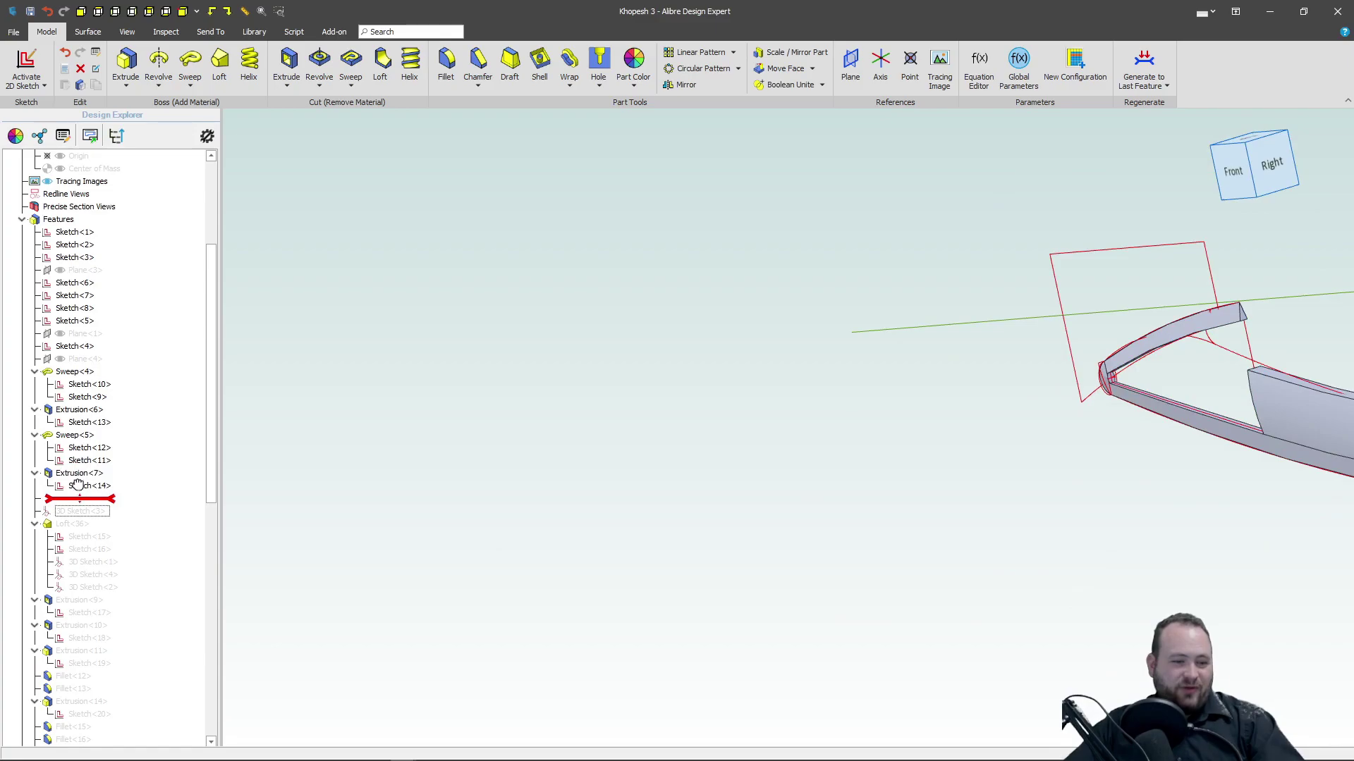
{"action": "left_click_drag", "start_coordinate": [75, 465], "coordinate": [75, 468]}
{"action": "mouse_move", "coordinate": [861, 547]}
{"action": "middle_mouse_down"}
{"action": "mouse_move", "coordinate": [1064, 467]}
{"action": "mouse_move", "coordinate": [1057, 504]}
{"action": "middle_mouse_up"}
{"action": "scroll", "coordinate": [504, 211], "scroll_direction": "up", "scroll_amount": 3}
{"action": "middle_click_drag", "start_coordinate": [494, 205], "coordinate": [536, 338]}
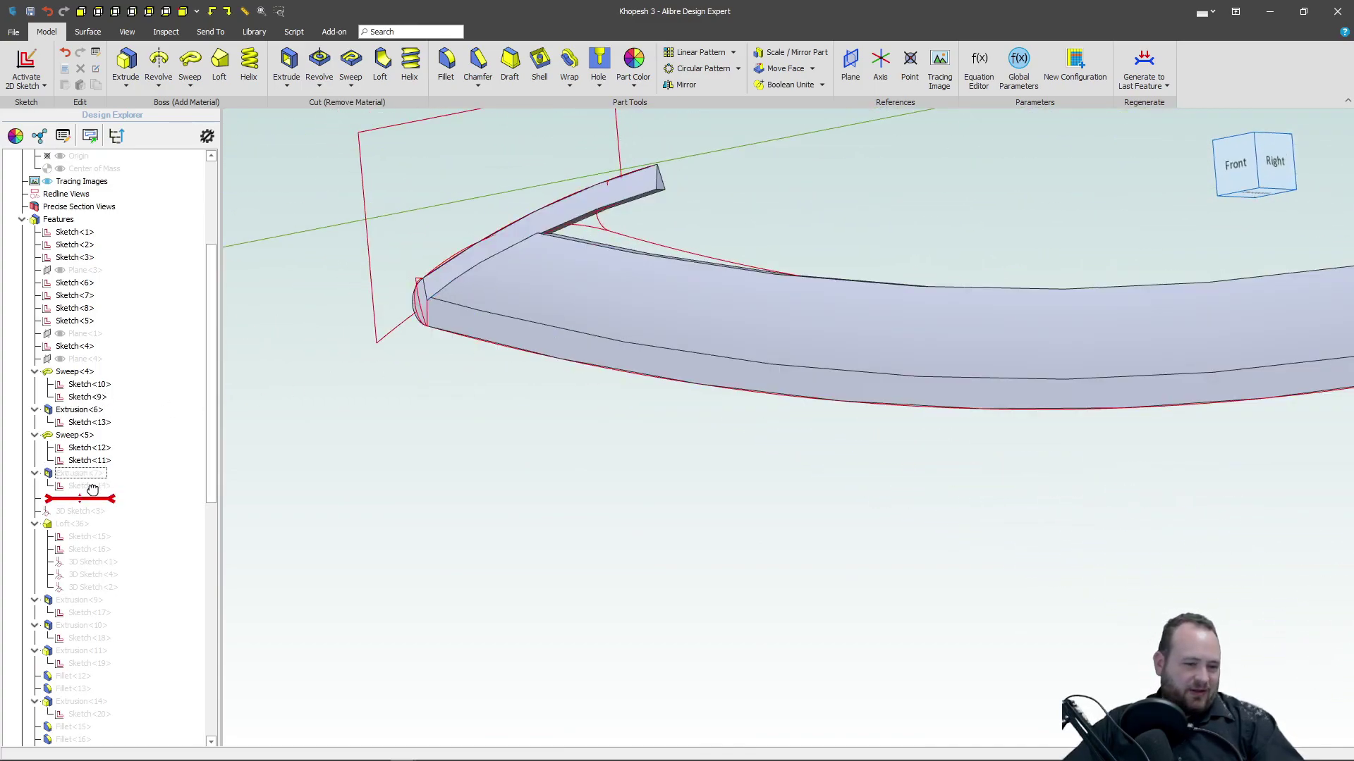
Step: Reapply Extrusion<7> in the feature history and view the gap between the swept strip and the blade up close
{"action": "left_click_drag", "start_coordinate": [92, 489], "coordinate": [92, 498]}
{"action": "middle_click_drag", "start_coordinate": [630, 286], "coordinate": [624, 294]}
{"action": "scroll", "coordinate": [700, 481], "scroll_direction": "down", "scroll_amount": 3}
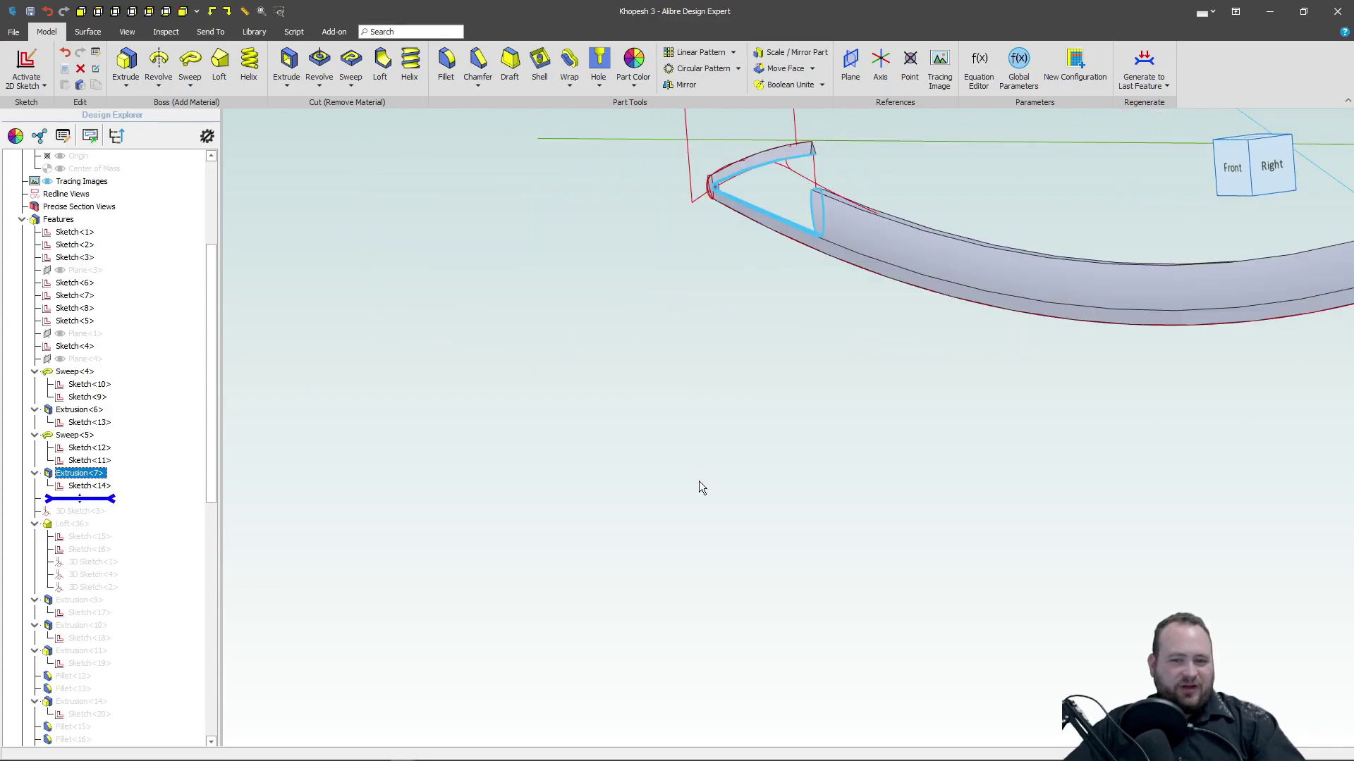
{"action": "scroll", "coordinate": [879, 120], "scroll_direction": "up", "scroll_amount": 5}
{"action": "scroll", "coordinate": [793, 166], "scroll_direction": "up", "scroll_amount": 1}
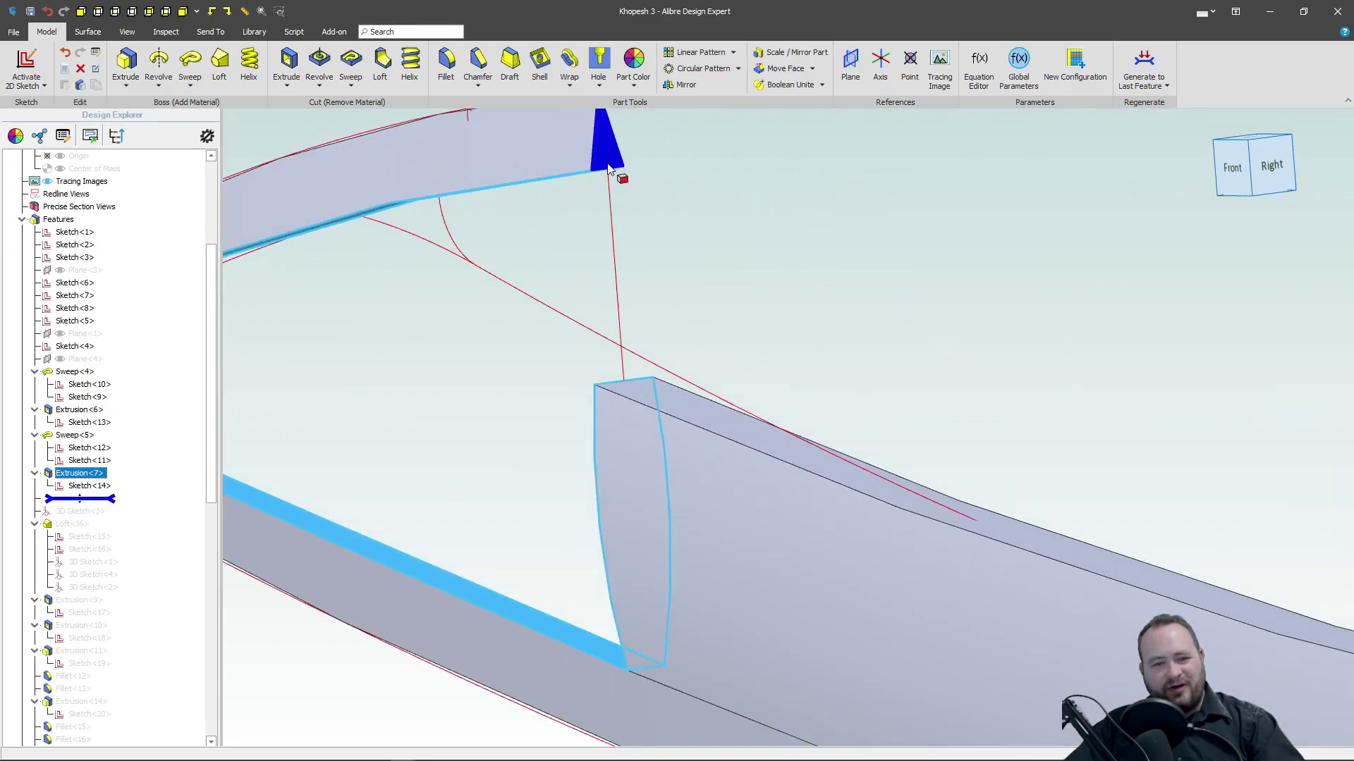
Step: Examine the cut end faces of the swept strip and the blade, and the sketch line spanning the gap between them
{"action": "left_click", "coordinate": [592, 171]}
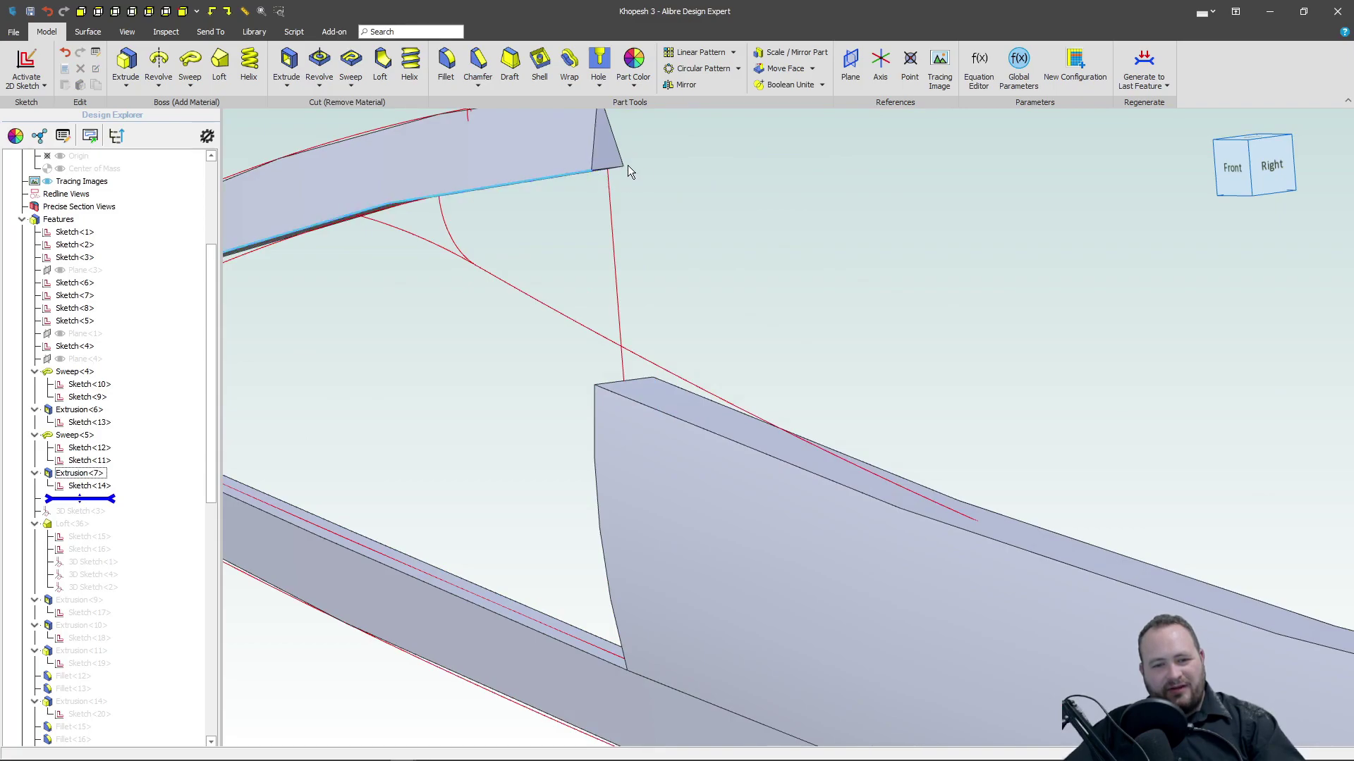
{"action": "middle_click_drag", "start_coordinate": [617, 252], "coordinate": [824, 347]}
{"action": "scroll", "coordinate": [641, 342], "scroll_direction": "down", "scroll_amount": 3}
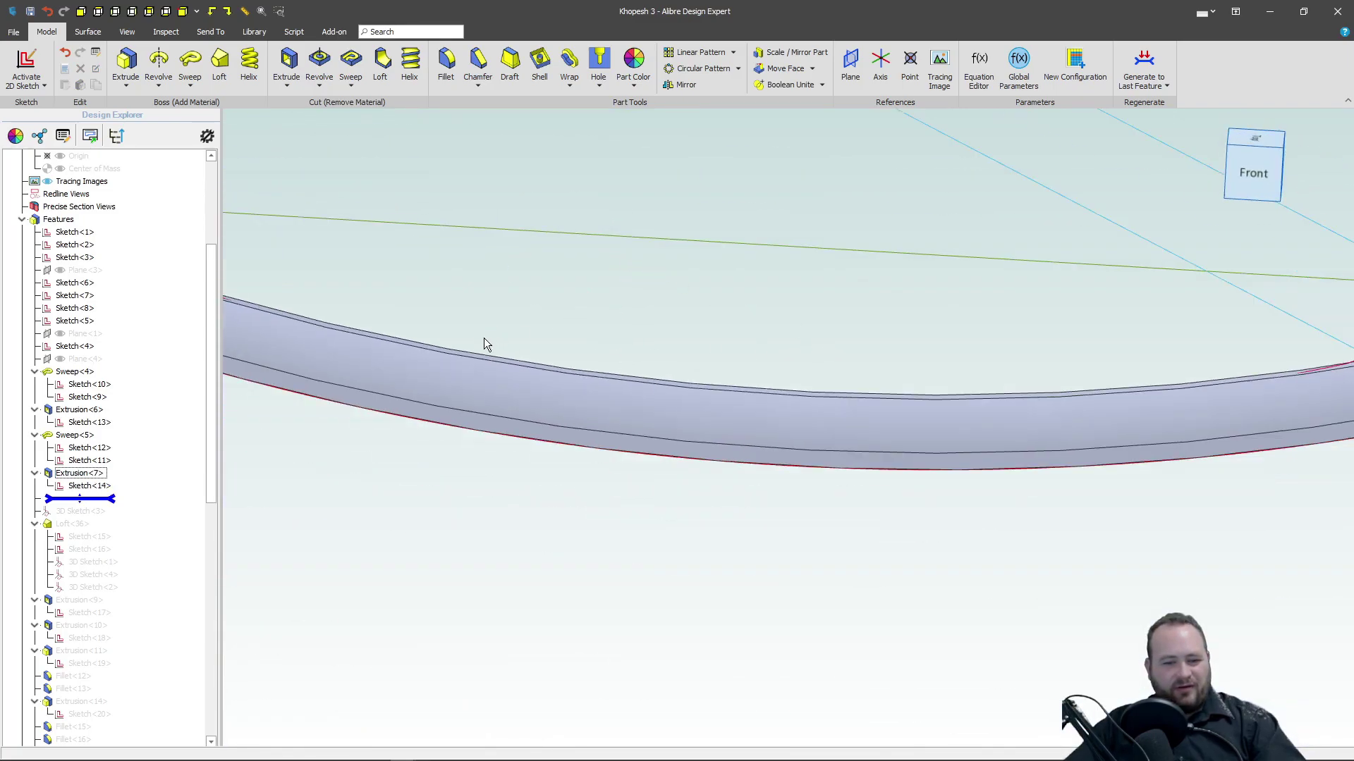
{"action": "middle_click_drag", "start_coordinate": [483, 337], "coordinate": [504, 308]}
{"action": "scroll", "coordinate": [441, 360], "scroll_direction": "up", "scroll_amount": 5}
{"action": "scroll", "coordinate": [307, 340], "scroll_direction": "down", "scroll_amount": 5}
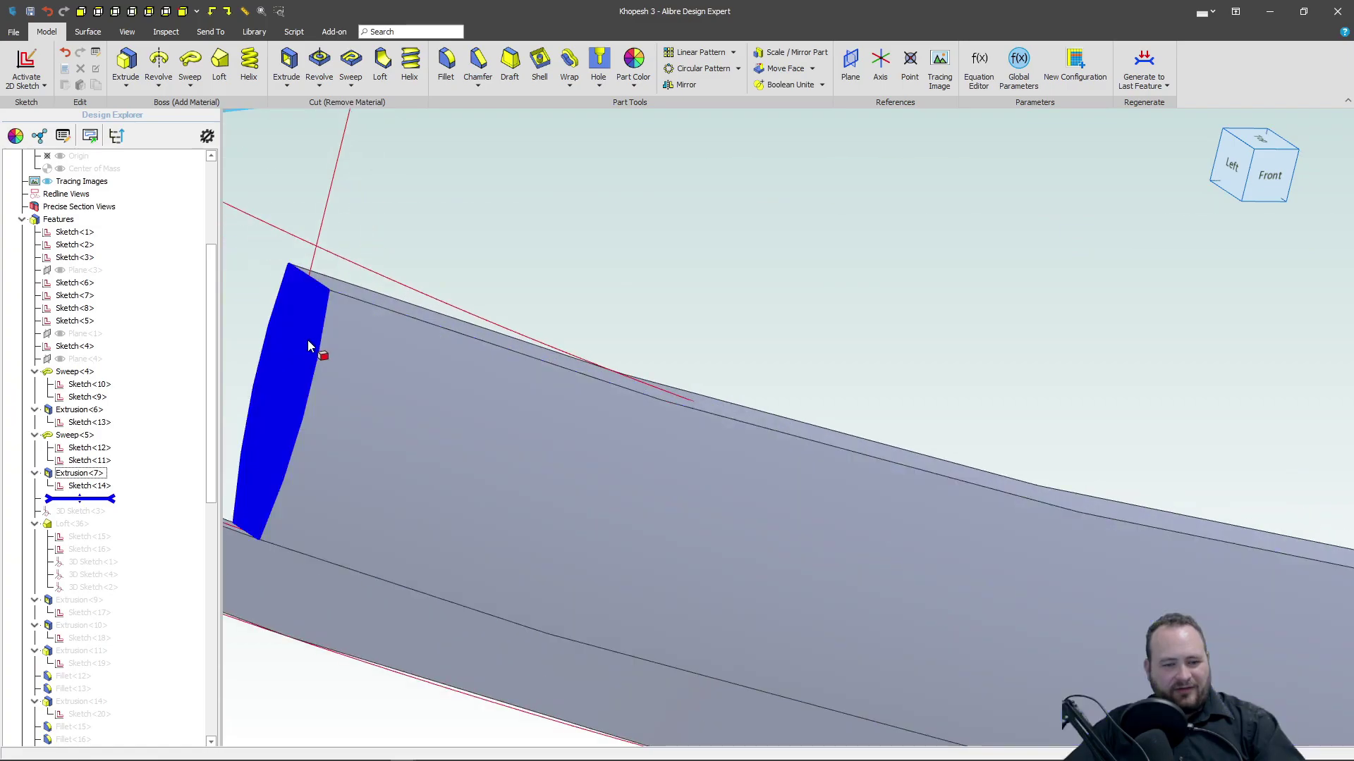
{"action": "left_click", "coordinate": [307, 340]}
{"action": "middle_click_drag", "start_coordinate": [323, 324], "coordinate": [467, 348]}
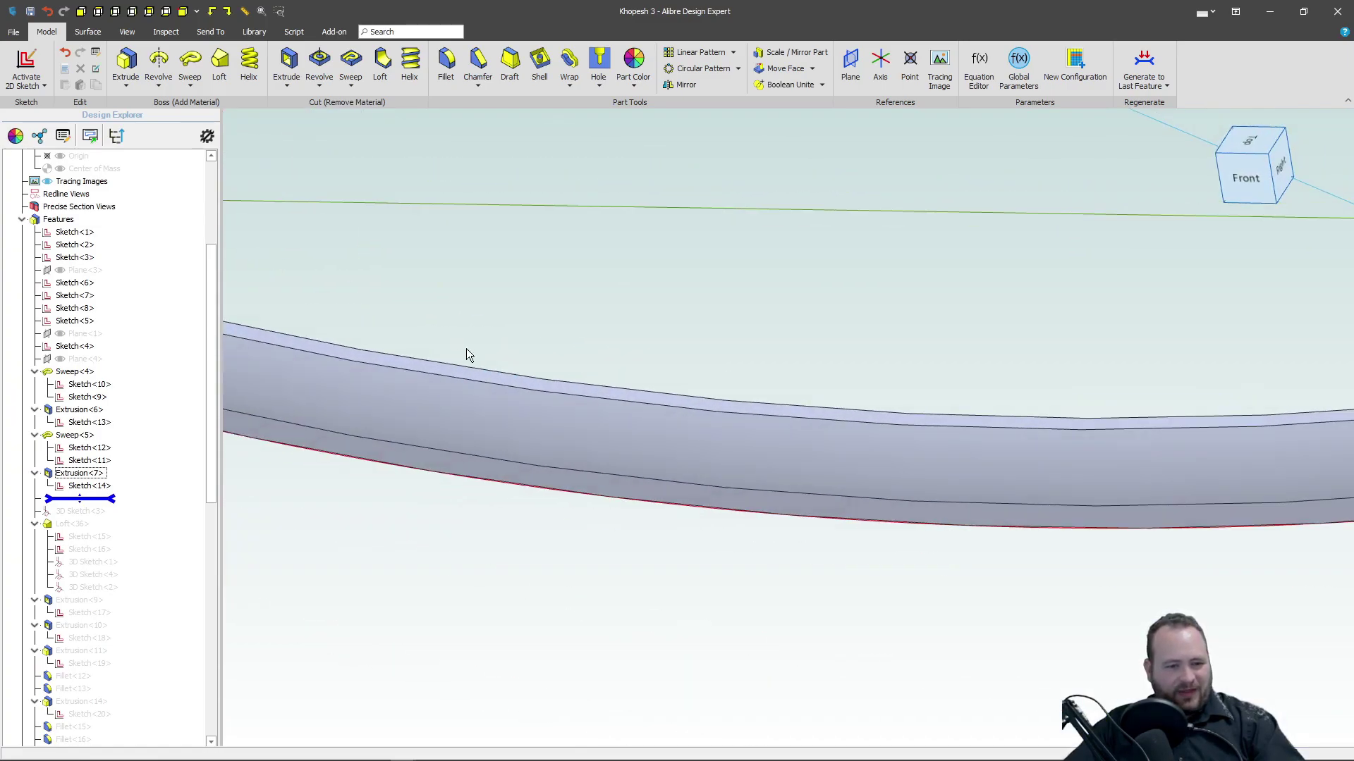
{"action": "scroll", "coordinate": [466, 352], "scroll_direction": "down", "scroll_amount": 5}
{"action": "scroll", "coordinate": [300, 334], "scroll_direction": "up", "scroll_amount": 3}
{"action": "scroll", "coordinate": [404, 375], "scroll_direction": "up", "scroll_amount": 2}
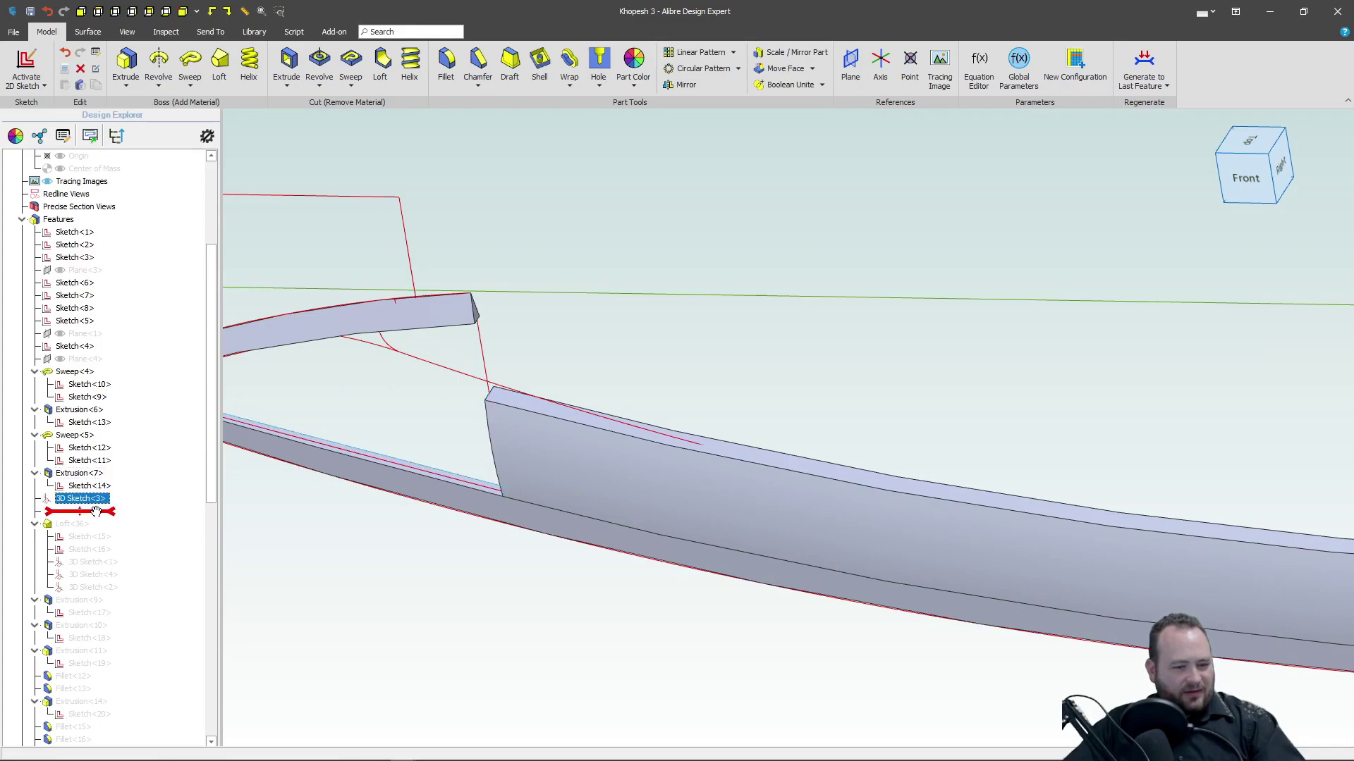
Step: Roll the feature history forward past 3D Sketch<3> and Loft<36>, and inspect the lofted body filling the hooked end
{"action": "left_click_drag", "start_coordinate": [98, 519], "coordinate": [95, 526]}
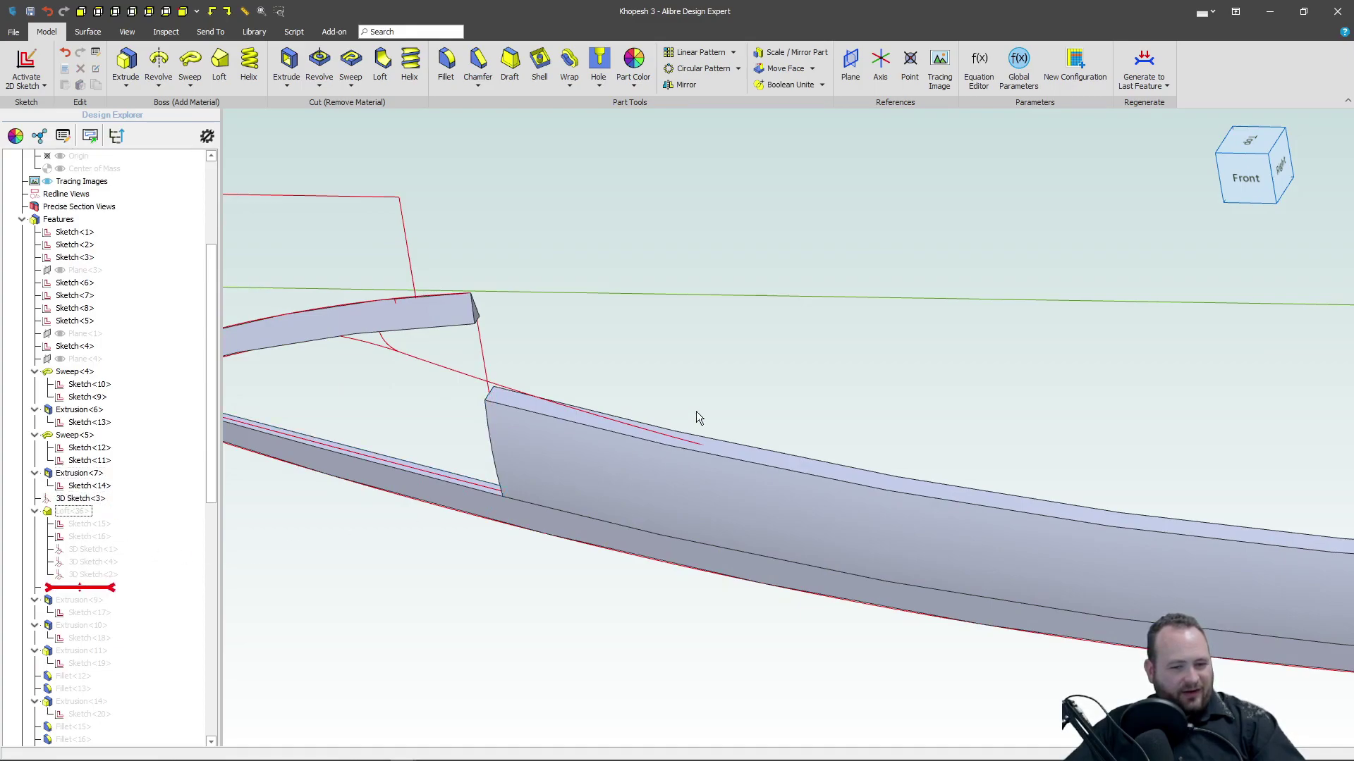
{"action": "scroll", "coordinate": [441, 492], "scroll_direction": "down", "scroll_amount": 3}
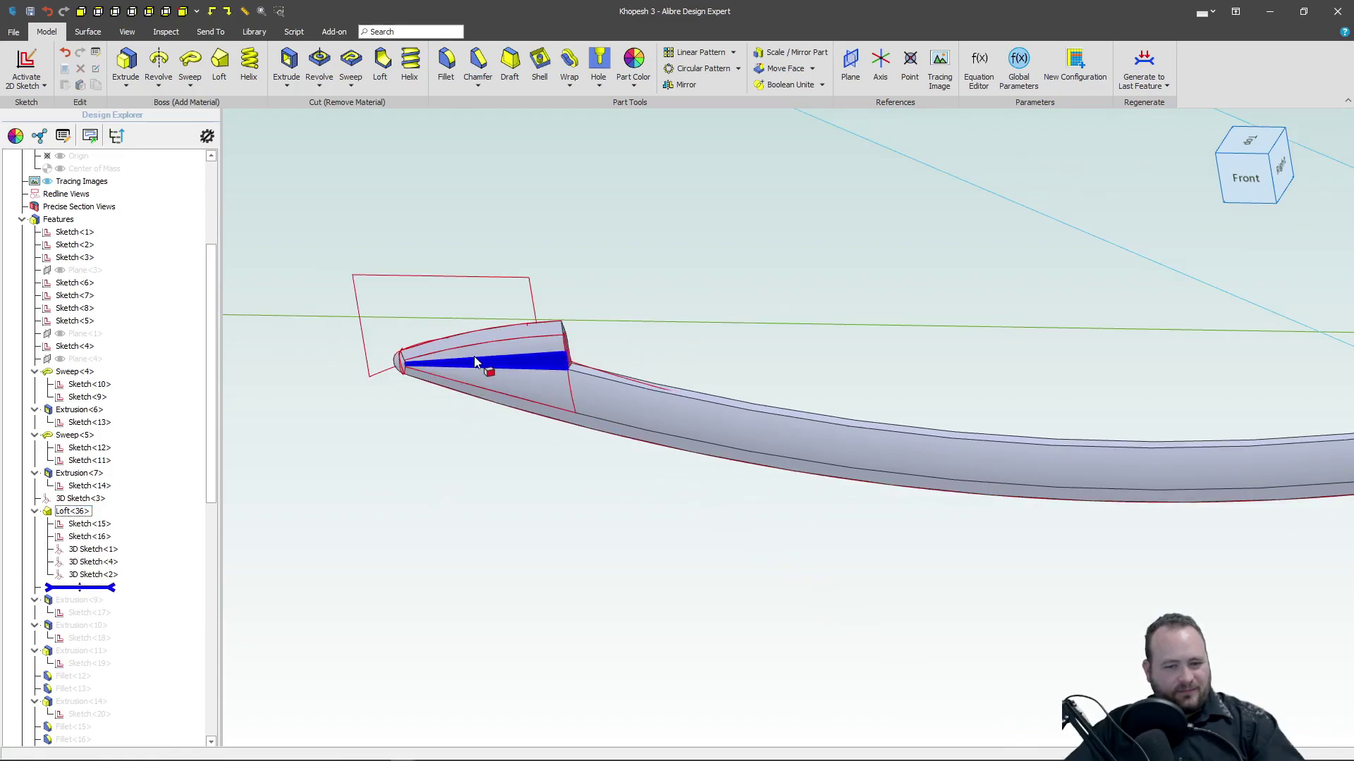
{"action": "scroll", "coordinate": [487, 349], "scroll_direction": "up", "scroll_amount": 3}
{"action": "scroll", "coordinate": [590, 387], "scroll_direction": "up", "scroll_amount": 2}
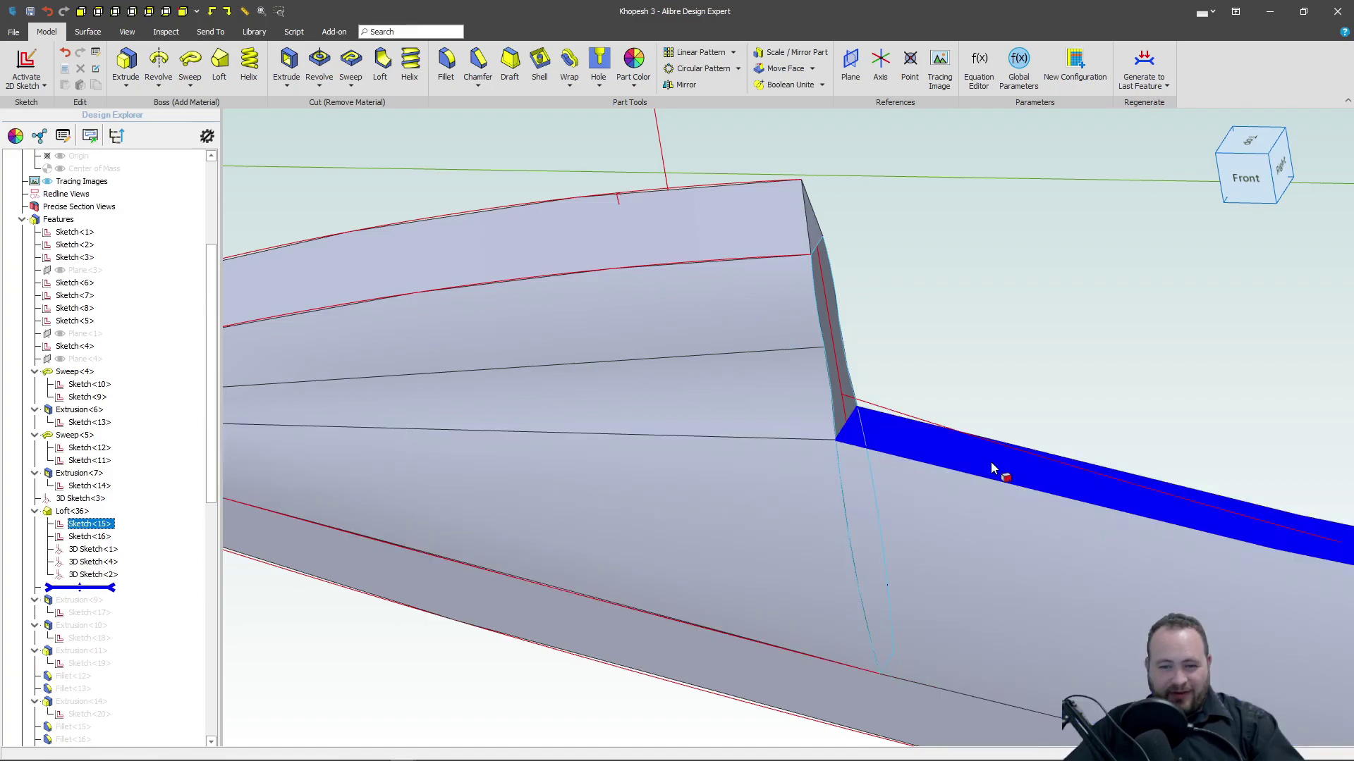
{"action": "scroll", "coordinate": [991, 465], "scroll_direction": "down", "scroll_amount": 5}
{"action": "scroll", "coordinate": [699, 397], "scroll_direction": "up", "scroll_amount": 10}
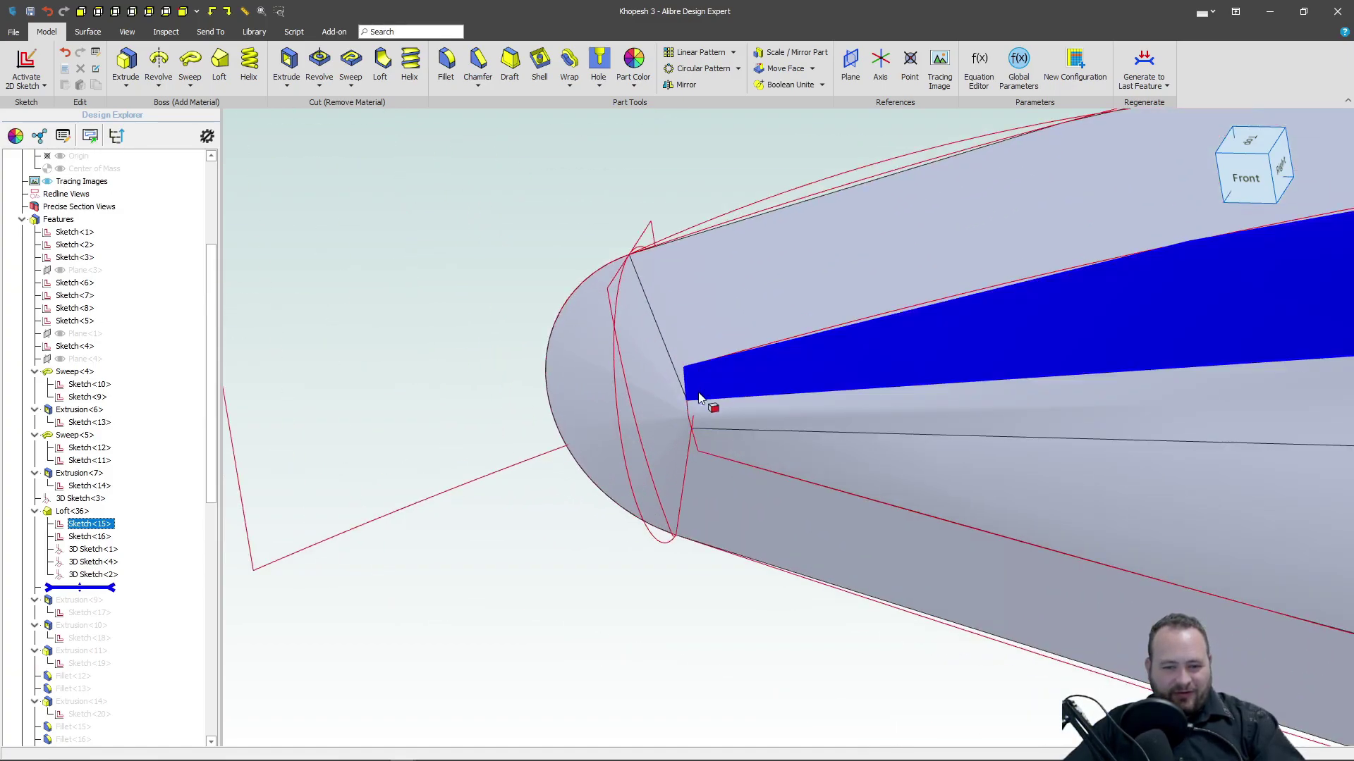
{"action": "scroll", "coordinate": [699, 397], "scroll_direction": "down", "scroll_amount": 5}
{"action": "middle_click_drag", "start_coordinate": [504, 423], "coordinate": [643, 447]}
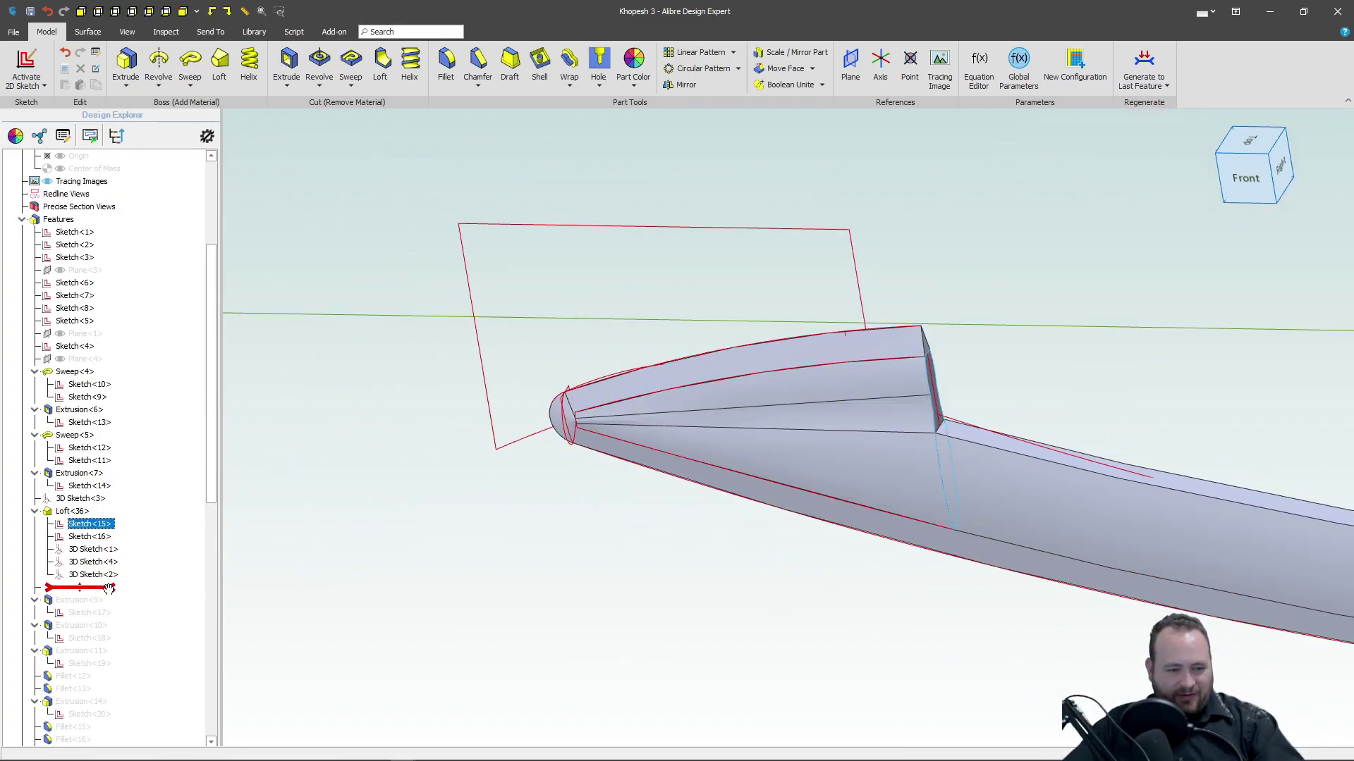
Step: Roll the feature history back to before Loft<36> and inspect the inner corner and flat faces of the open cutout
{"action": "left_click_drag", "start_coordinate": [110, 522], "coordinate": [105, 511]}
{"action": "mouse_move", "coordinate": [857, 466]}
{"action": "middle_mouse_down"}
{"action": "mouse_move", "coordinate": [853, 424]}
{"action": "mouse_move", "coordinate": [1016, 488]}
{"action": "mouse_move", "coordinate": [937, 497]}
{"action": "mouse_move", "coordinate": [911, 462]}
{"action": "middle_mouse_up"}
{"action": "scroll", "coordinate": [911, 462], "scroll_direction": "up", "scroll_amount": 5}
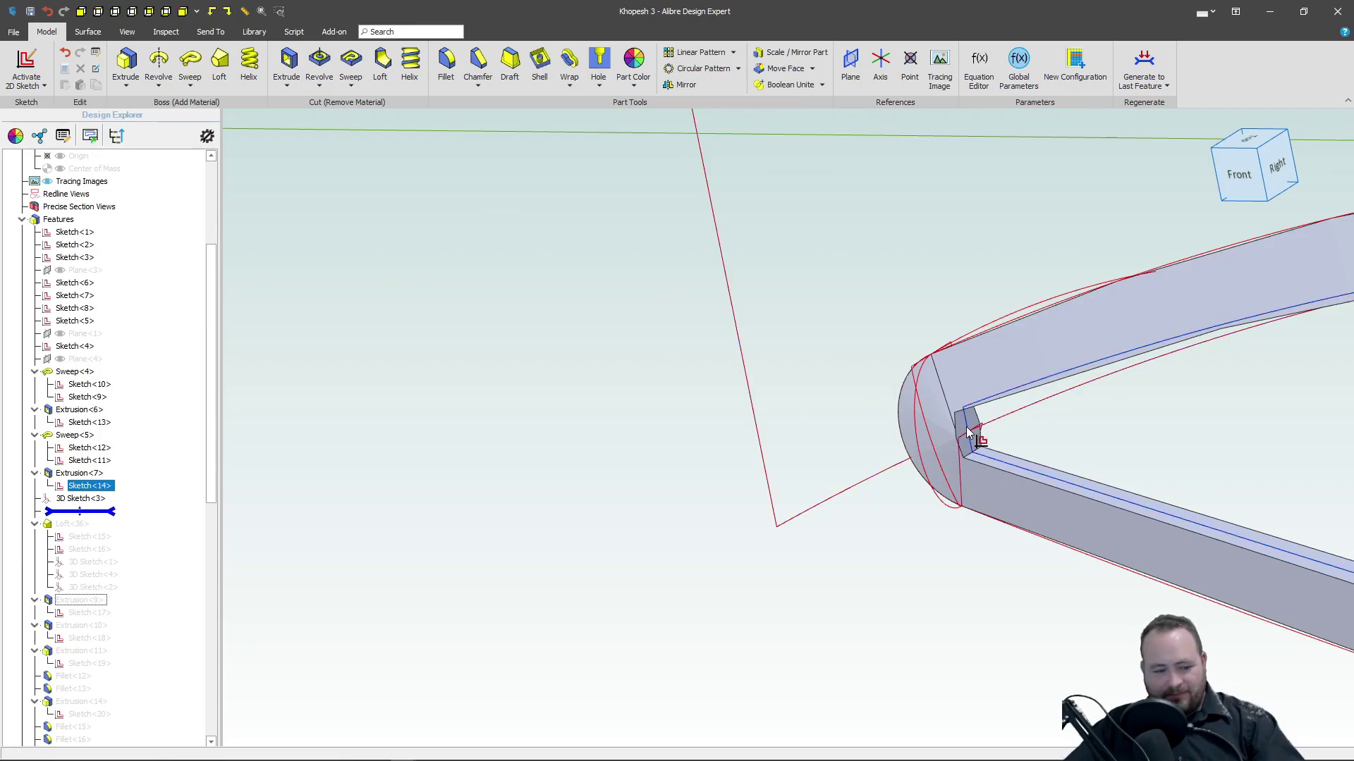
{"action": "scroll", "coordinate": [1049, 469], "scroll_direction": "down", "scroll_amount": 5}
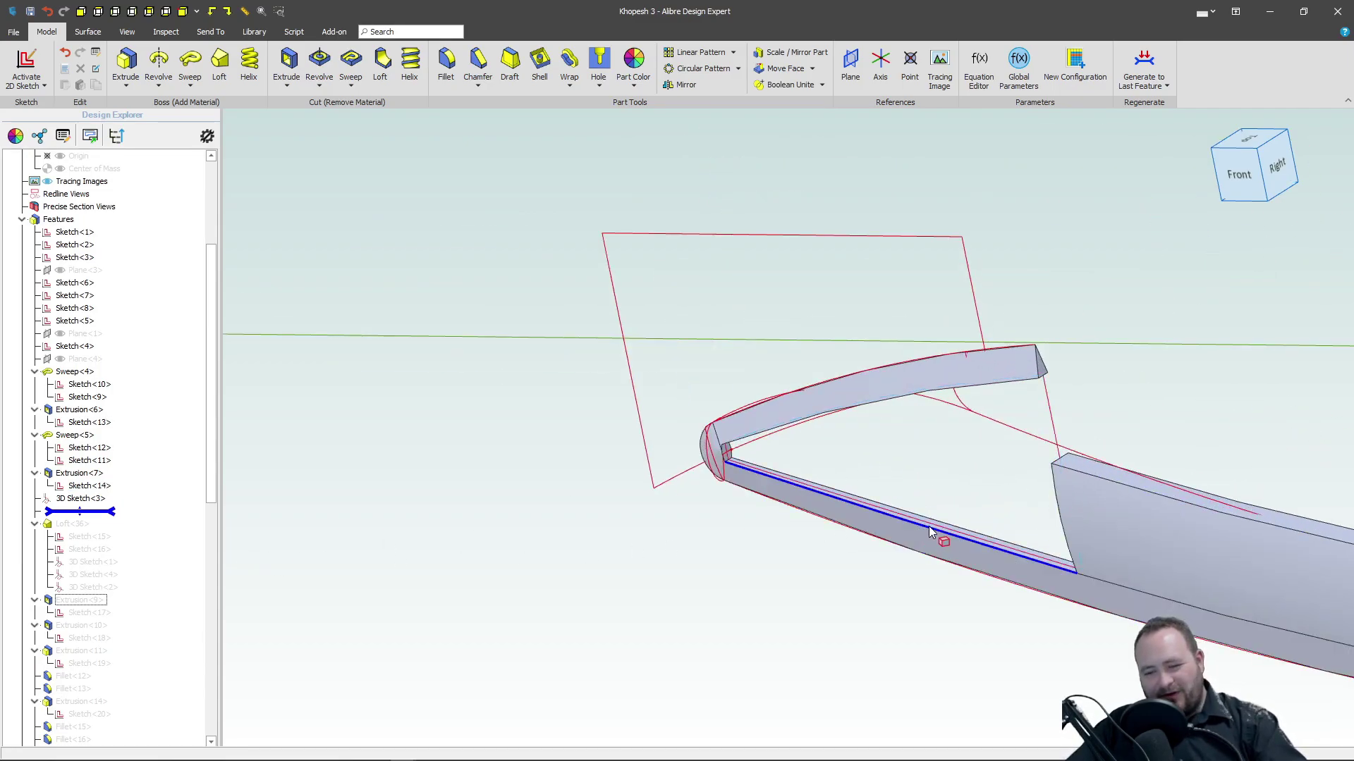
{"action": "scroll", "coordinate": [931, 533], "scroll_direction": "up", "scroll_amount": 3}
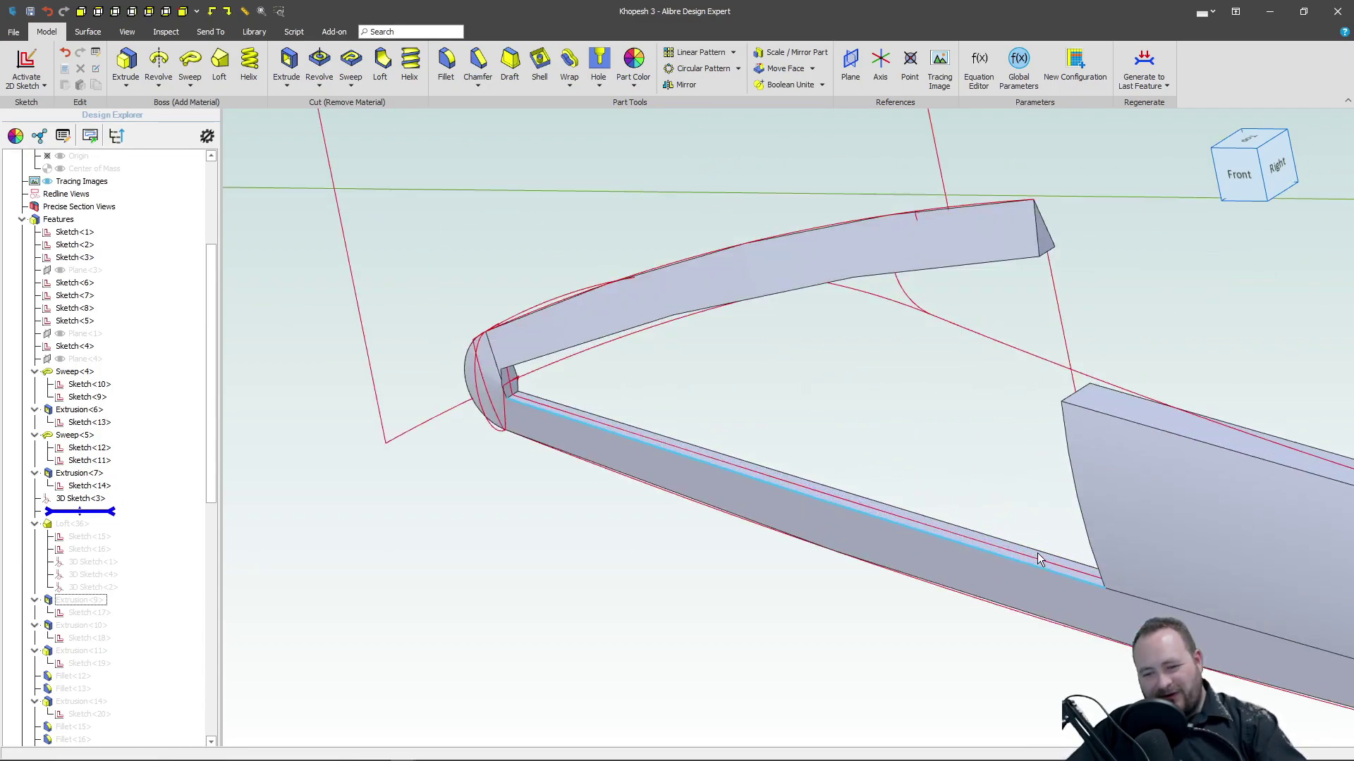
{"action": "left_click", "coordinate": [875, 504]}
{"action": "middle_click_drag", "start_coordinate": [864, 452], "coordinate": [740, 448]}
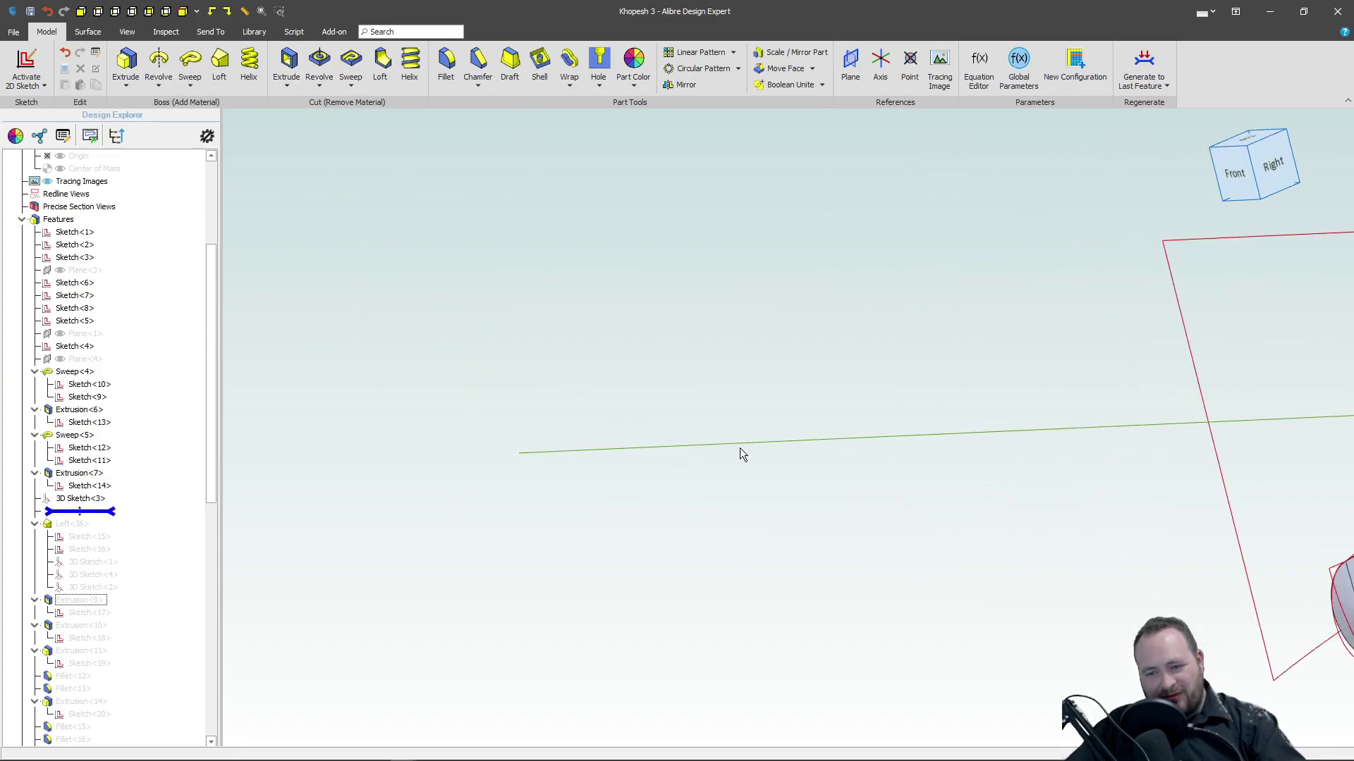
{"action": "scroll", "coordinate": [606, 463], "scroll_direction": "down", "scroll_amount": 4}
{"action": "scroll", "coordinate": [1015, 515], "scroll_direction": "up", "scroll_amount": 3}
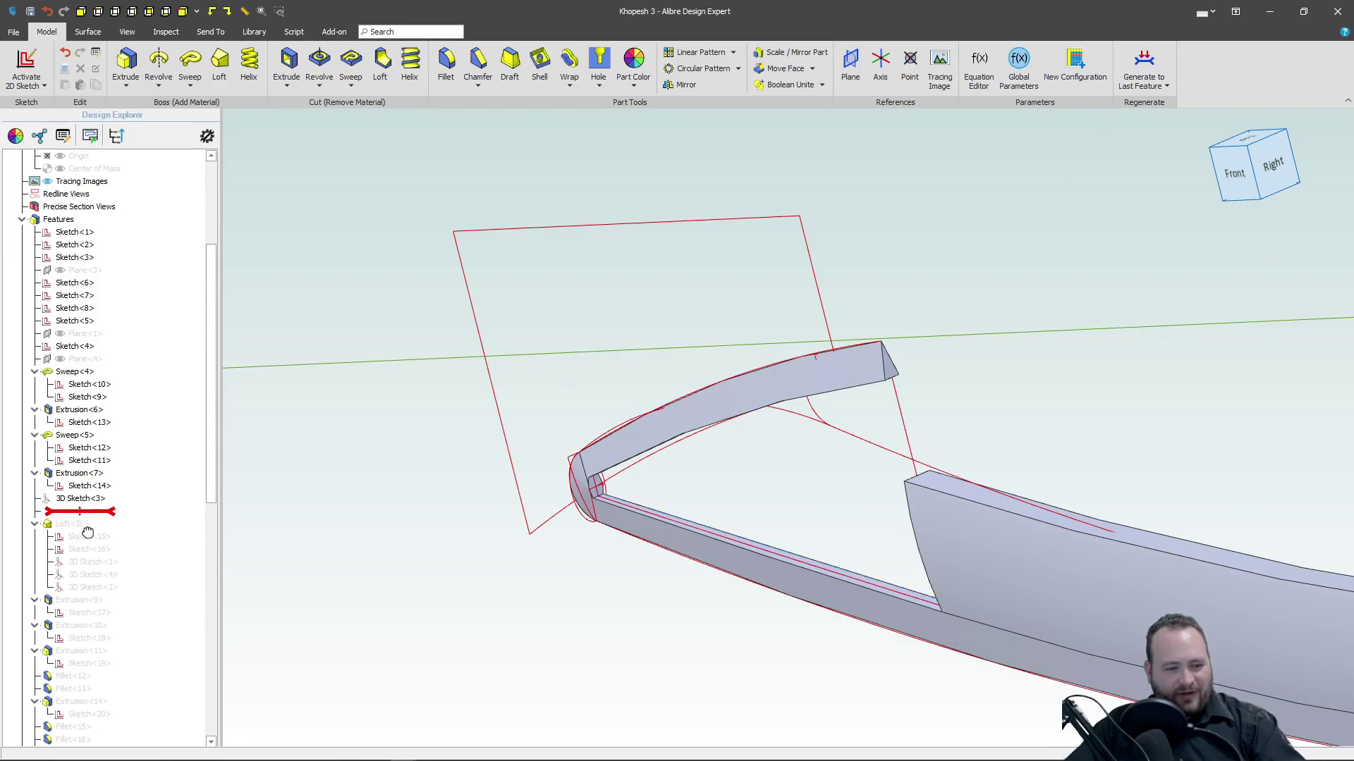
Step: Roll the feature history forward past Loft<36> again and inspect how its faces blend into the strip and blade
{"action": "left_click_drag", "start_coordinate": [88, 532], "coordinate": [67, 523]}
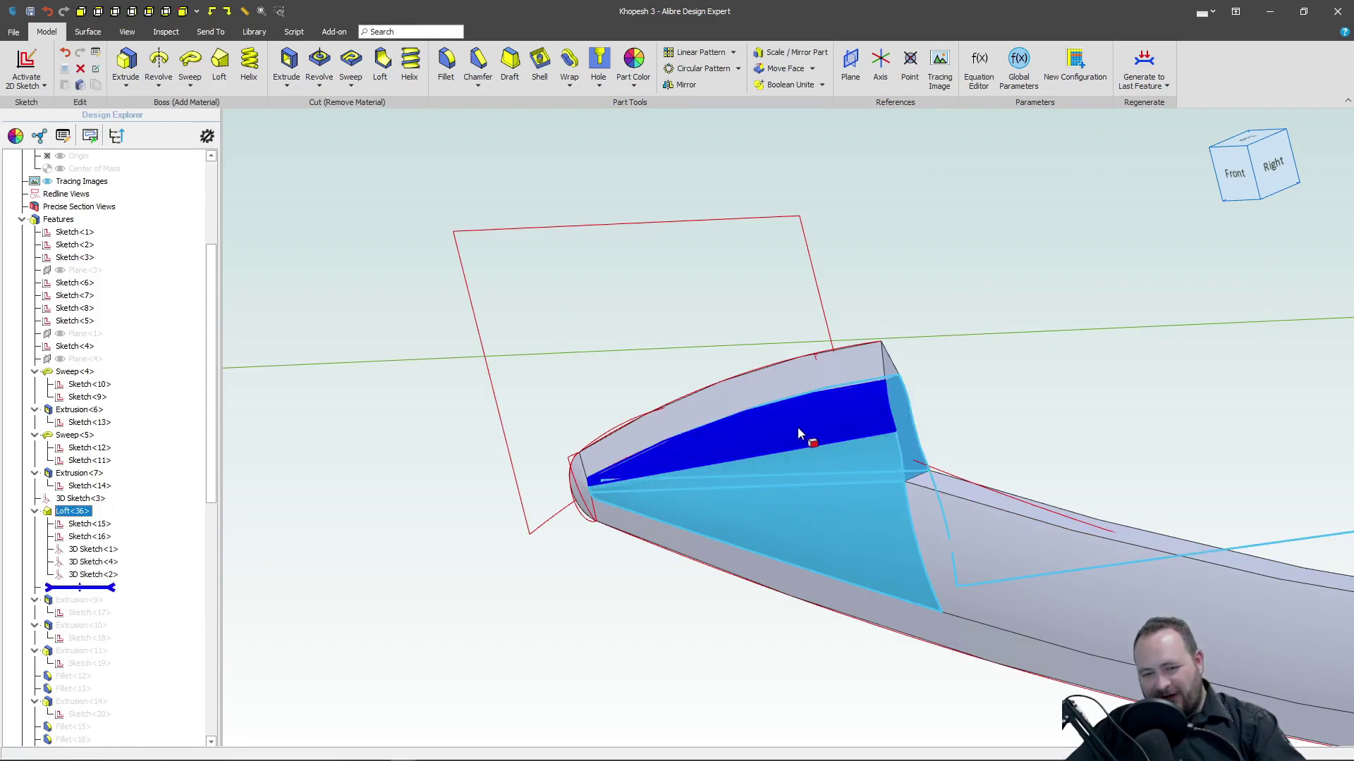
{"action": "left_click", "coordinate": [982, 366]}
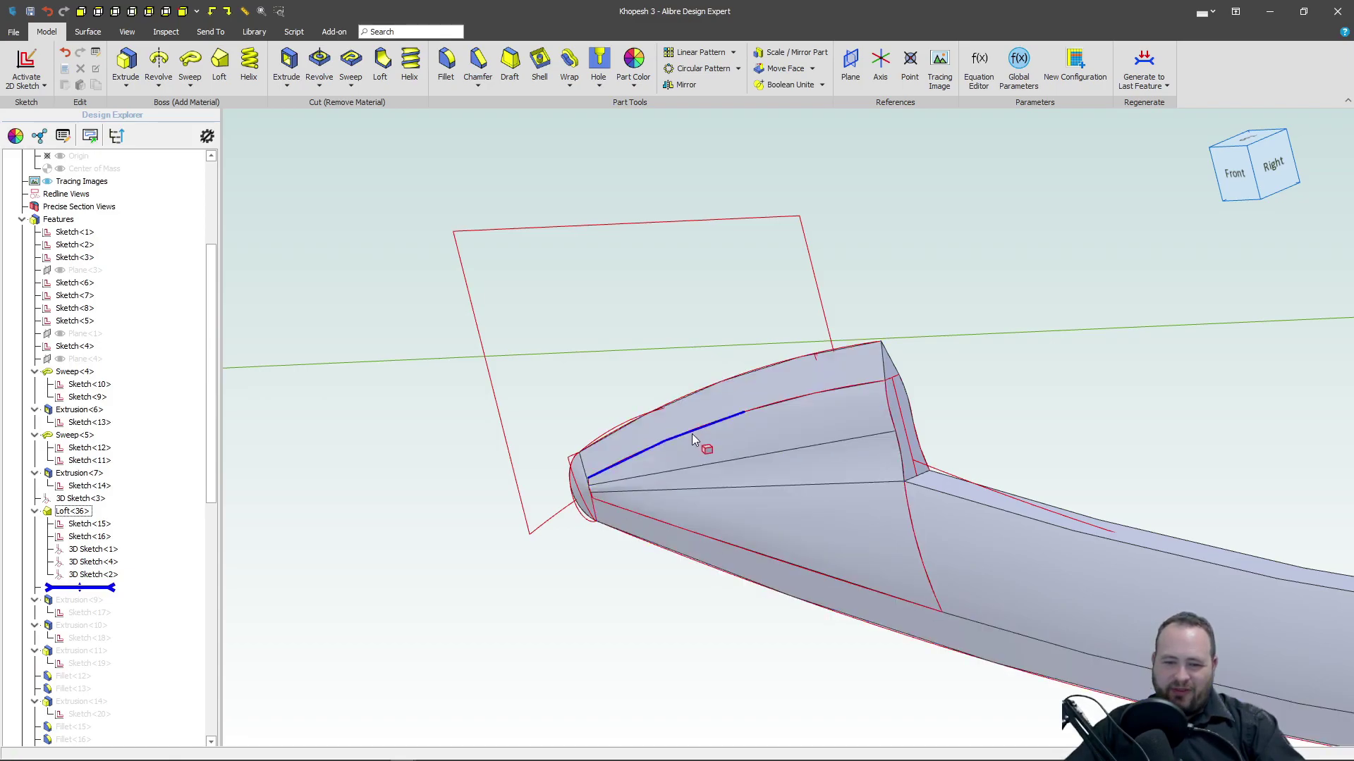
{"action": "middle_click_drag", "start_coordinate": [685, 477], "coordinate": [722, 475]}
{"action": "right_click_drag", "start_coordinate": [722, 475], "coordinate": [705, 306]}
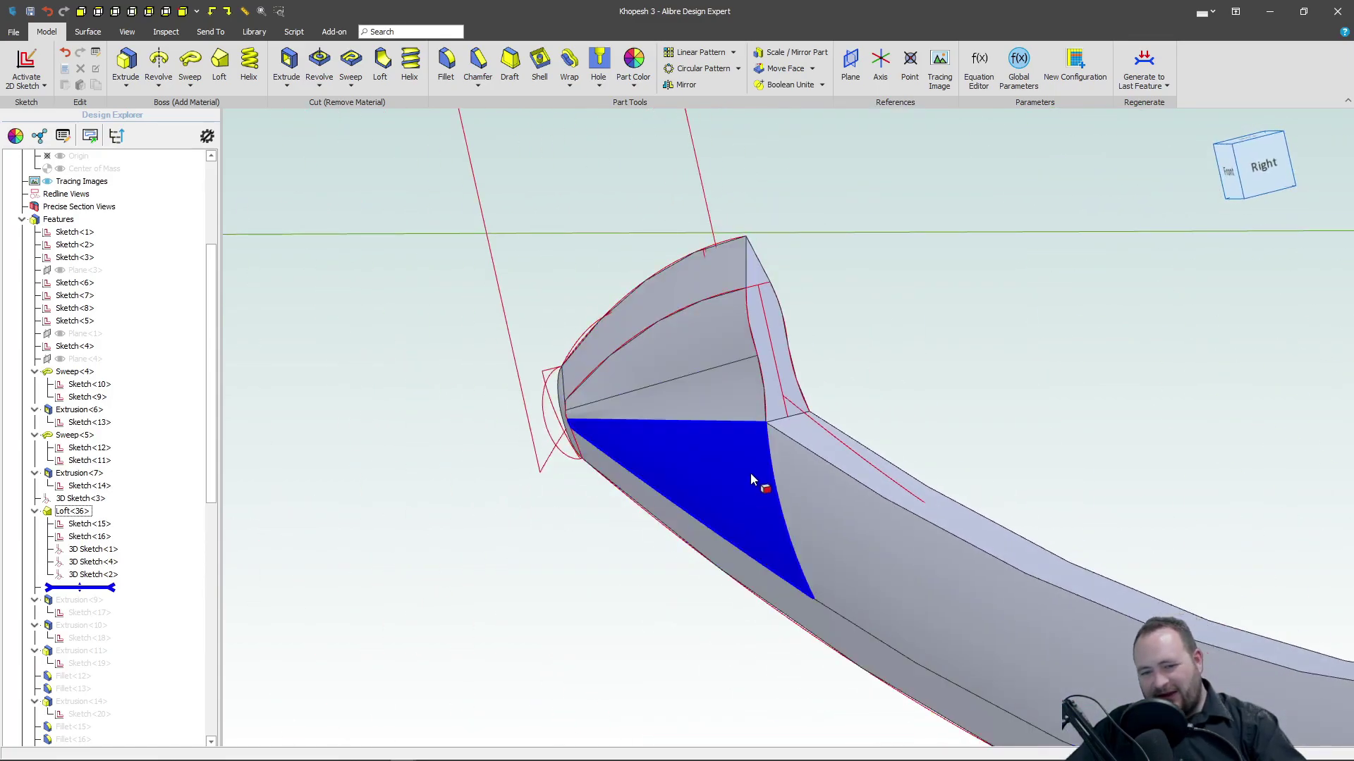
{"action": "scroll", "coordinate": [576, 532], "scroll_direction": "down", "scroll_amount": 5}
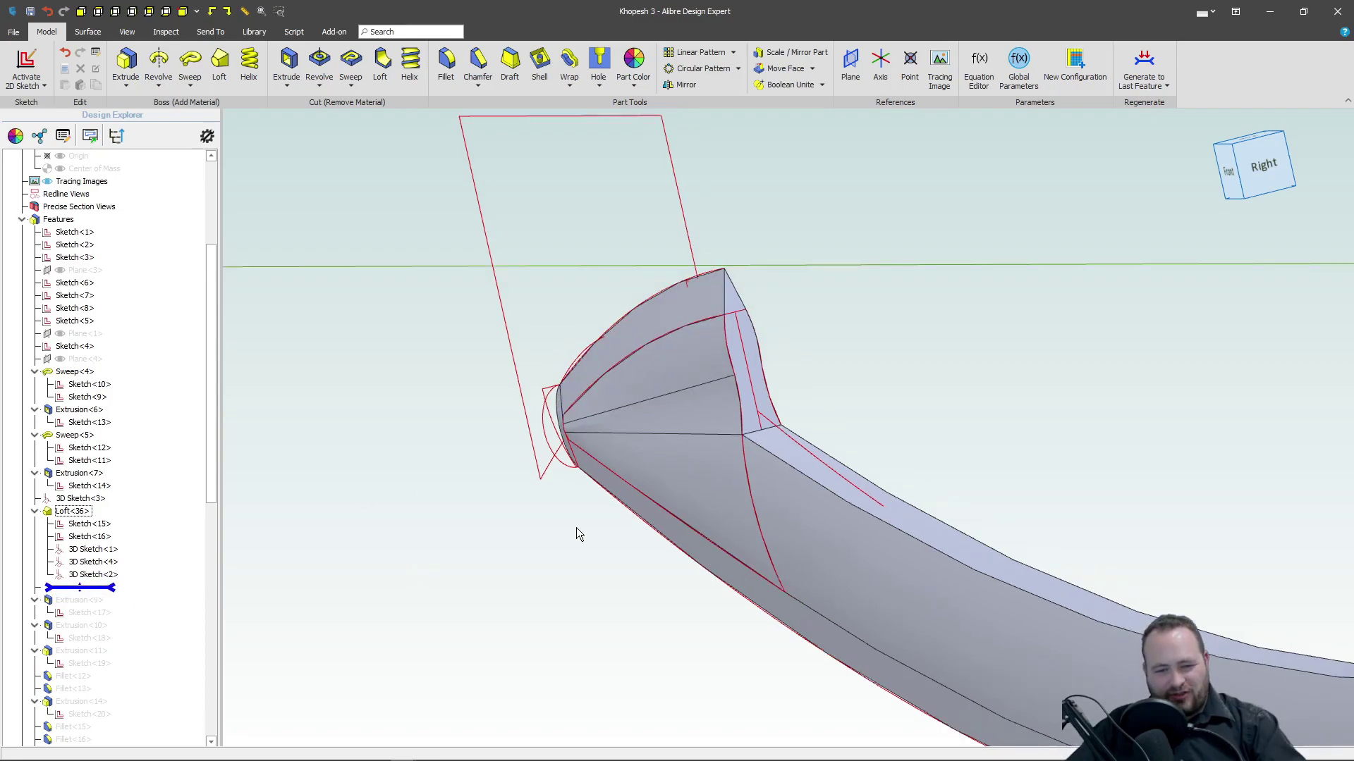
Step: Examine the whole curved blade and its lofted hooked end from the front, left and right sides
{"action": "middle_click_drag", "start_coordinate": [759, 416], "coordinate": [790, 417]}
{"action": "scroll", "coordinate": [920, 472], "scroll_direction": "down", "scroll_amount": 3}
{"action": "scroll", "coordinate": [480, 392], "scroll_direction": "up", "scroll_amount": 5}
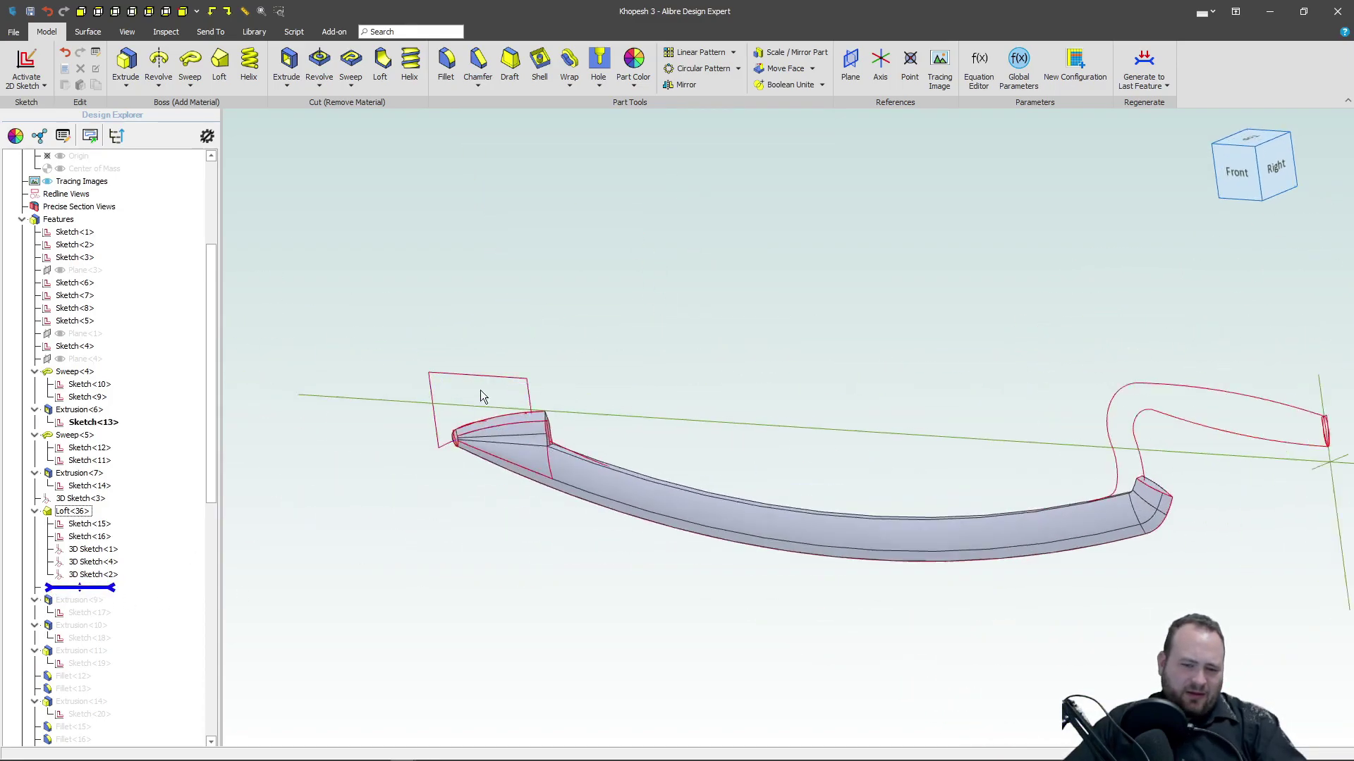
{"action": "middle_click_drag", "start_coordinate": [502, 468], "coordinate": [585, 454]}
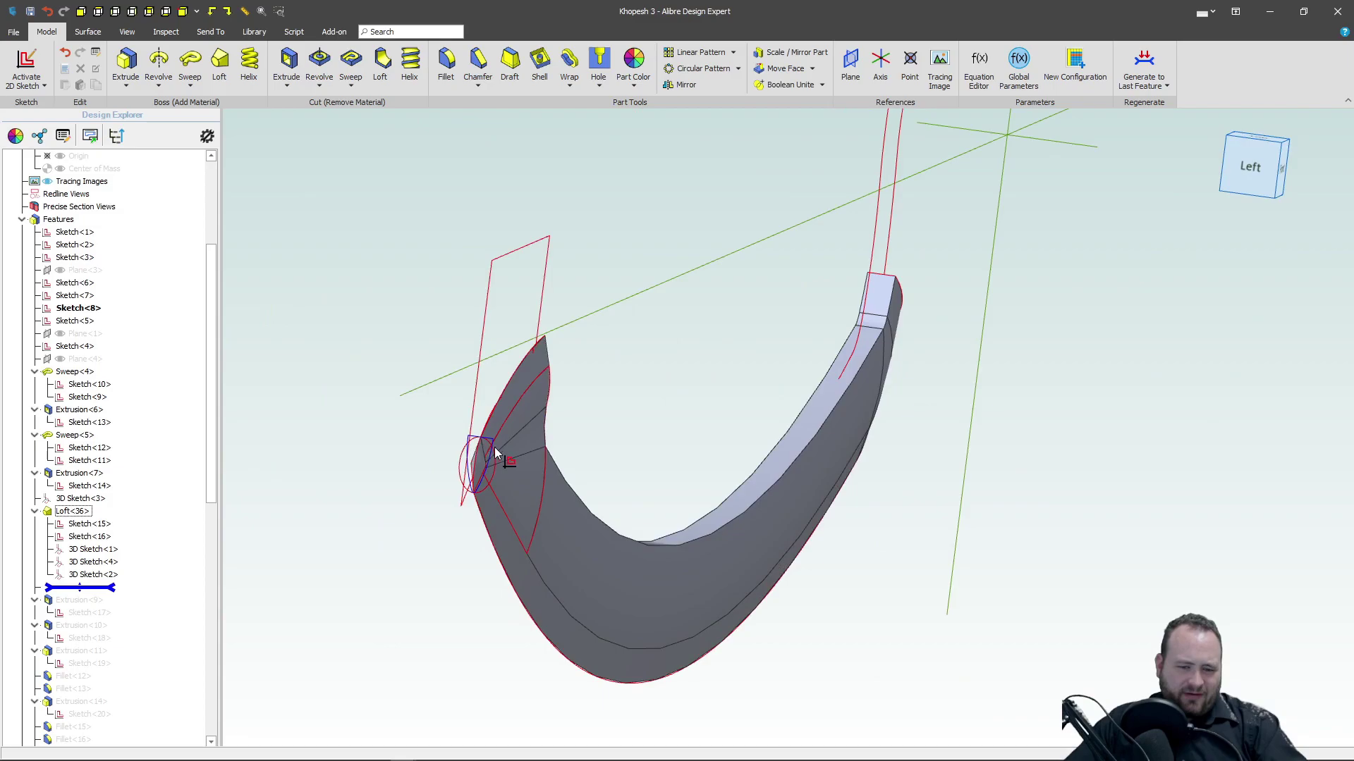
{"action": "scroll", "coordinate": [514, 452], "scroll_direction": "up", "scroll_amount": 3}
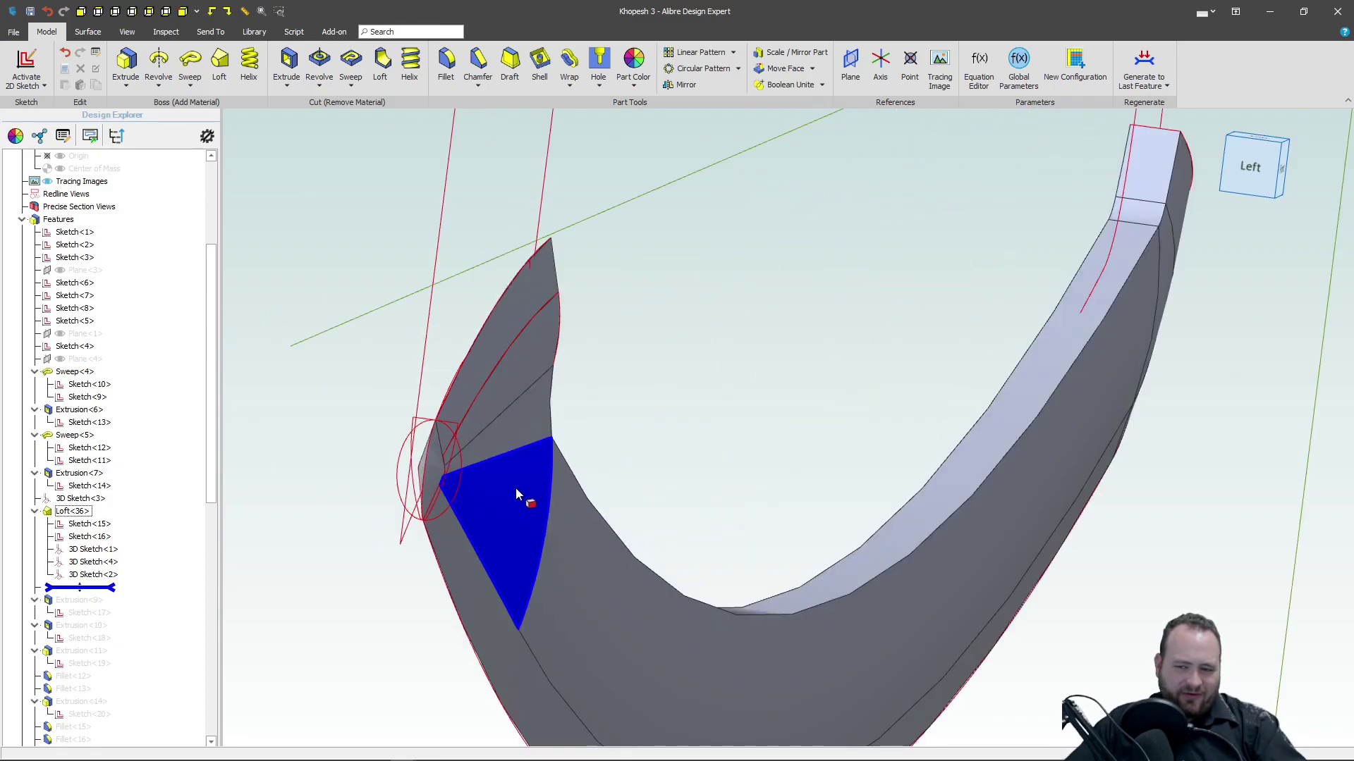
{"action": "right_click_drag", "start_coordinate": [514, 488], "coordinate": [427, 489]}
{"action": "scroll", "coordinate": [428, 490], "scroll_direction": "down", "scroll_amount": 5}
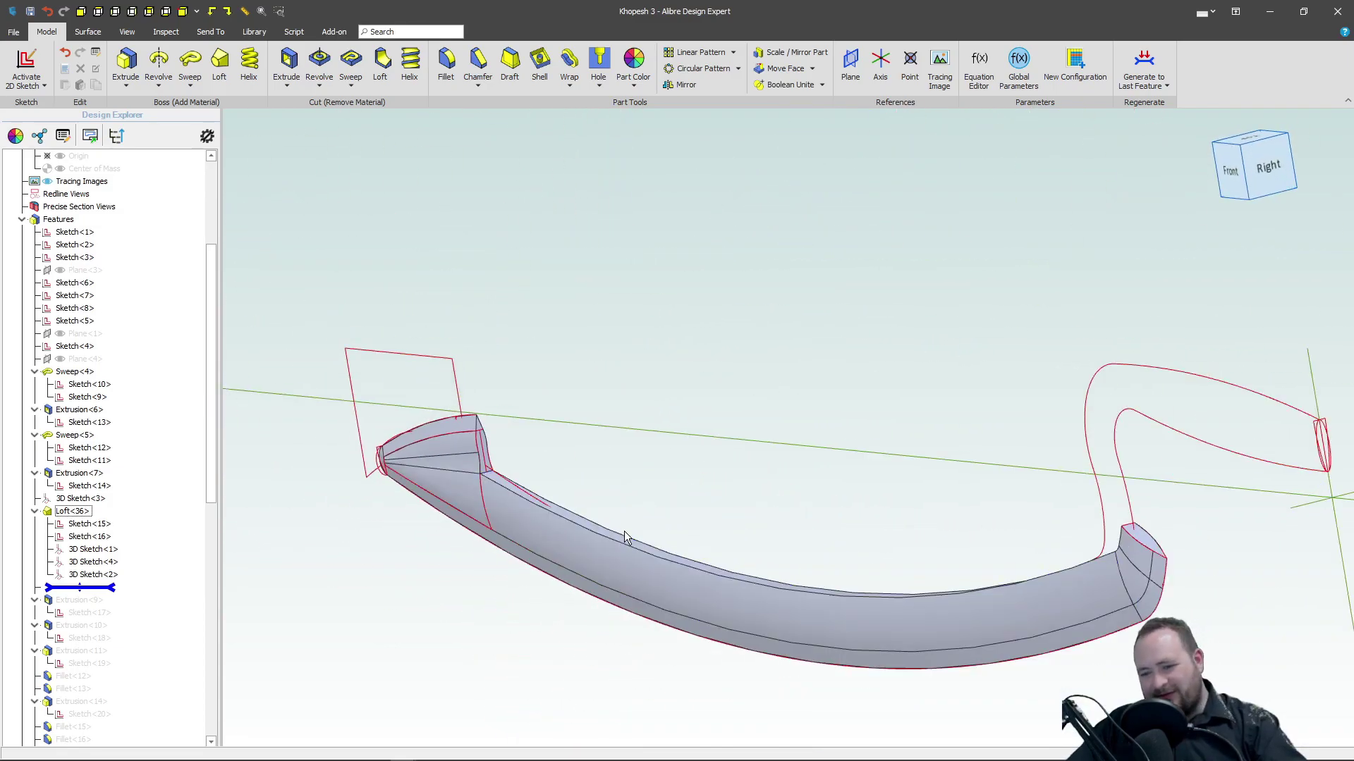
Step: Examine the inner edge of the curved blade and the lofted hooked end up close and as a whole
{"action": "scroll", "coordinate": [571, 497], "scroll_direction": "up", "scroll_amount": 5}
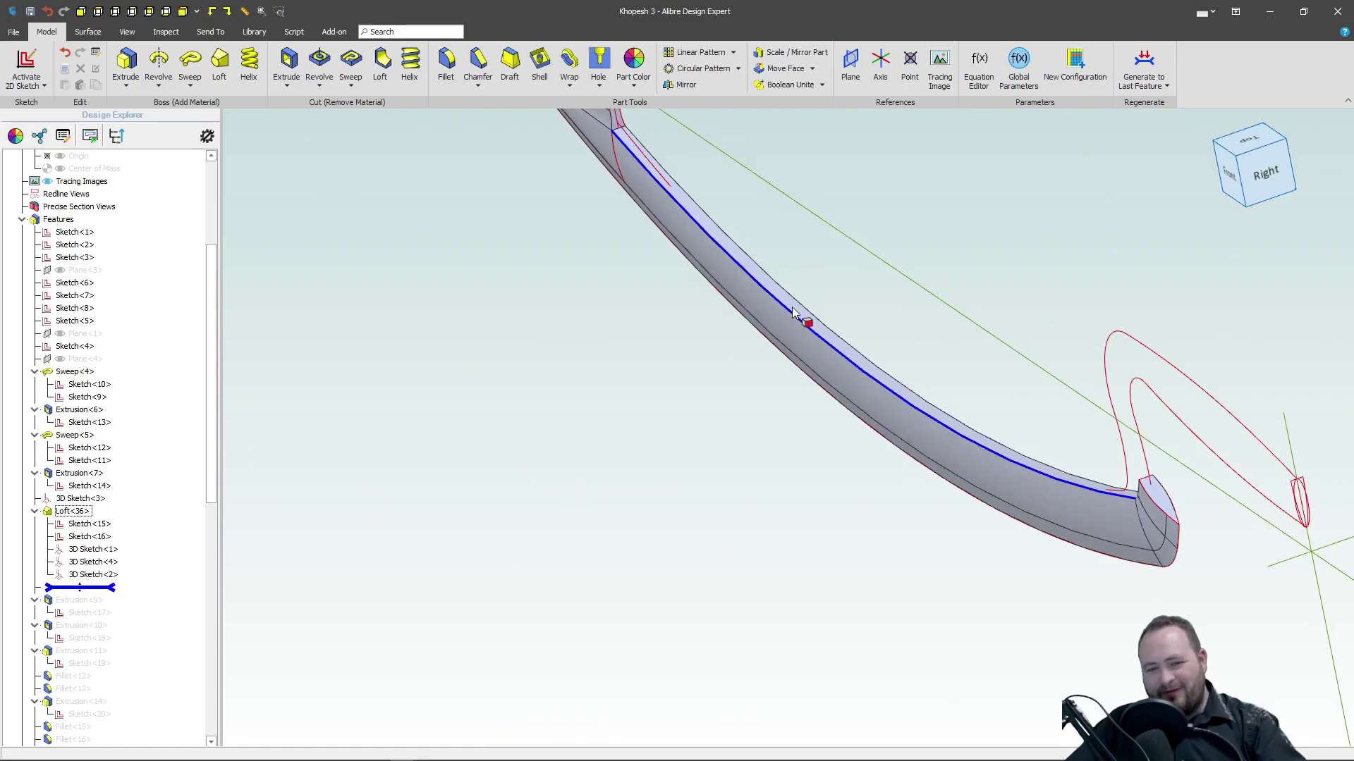
{"action": "scroll", "coordinate": [603, 416], "scroll_direction": "down", "scroll_amount": 3}
{"action": "scroll", "coordinate": [627, 310], "scroll_direction": "up", "scroll_amount": 5}
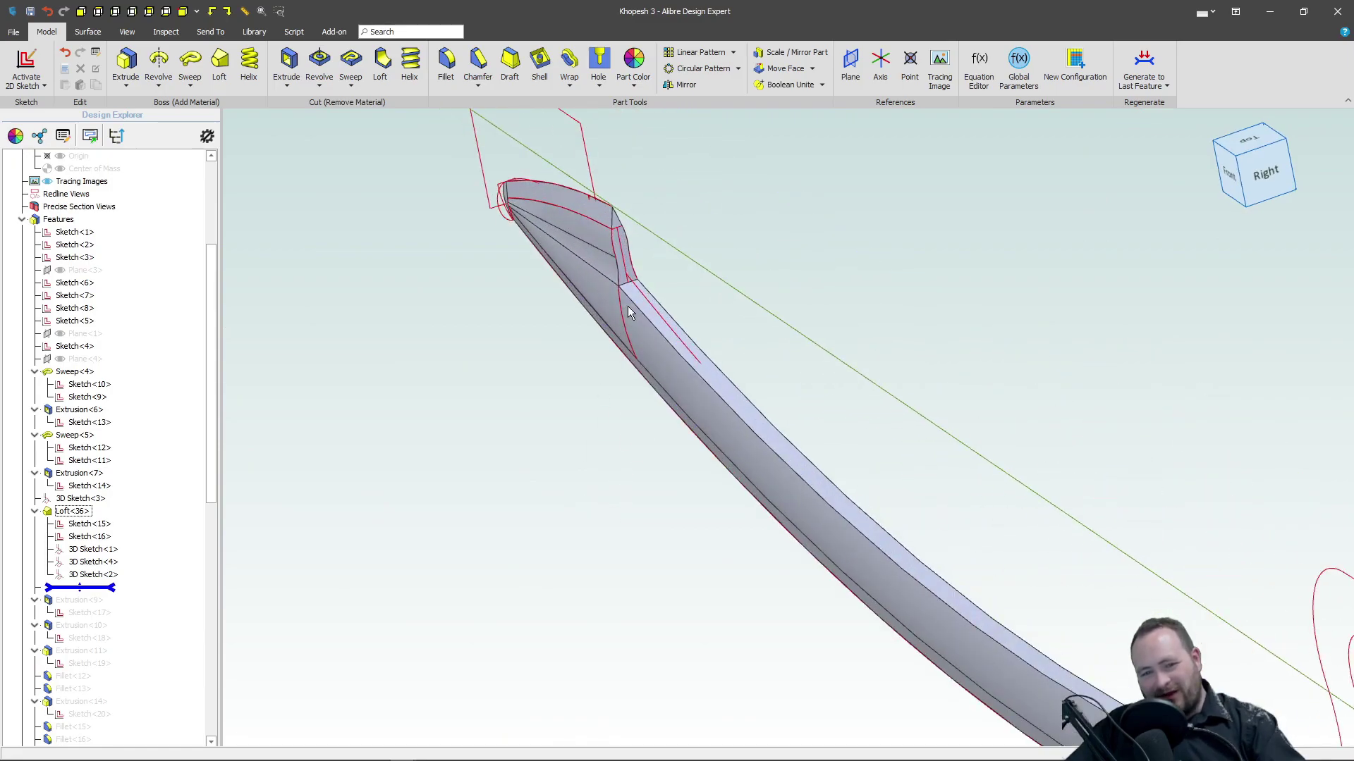
{"action": "middle_click_drag", "start_coordinate": [627, 306], "coordinate": [581, 362]}
{"action": "scroll", "coordinate": [543, 367], "scroll_direction": "down", "scroll_amount": 4}
{"action": "scroll", "coordinate": [740, 561], "scroll_direction": "up", "scroll_amount": 2}
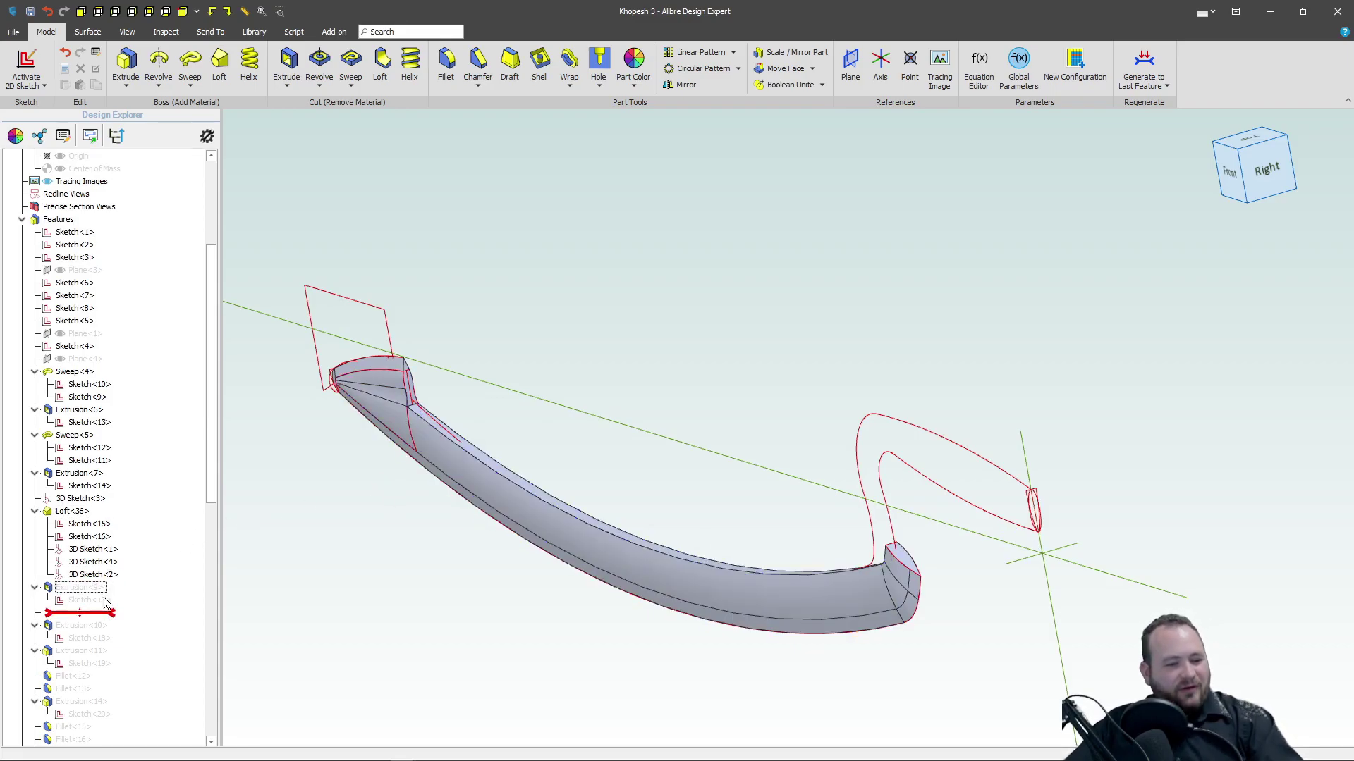
Step: Roll the feature history forward past Extrusion<9> and inspect the curved cut in the hooked end
{"action": "left_click_drag", "start_coordinate": [106, 602], "coordinate": [106, 609]}
{"action": "scroll", "coordinate": [448, 382], "scroll_direction": "up", "scroll_amount": 4}
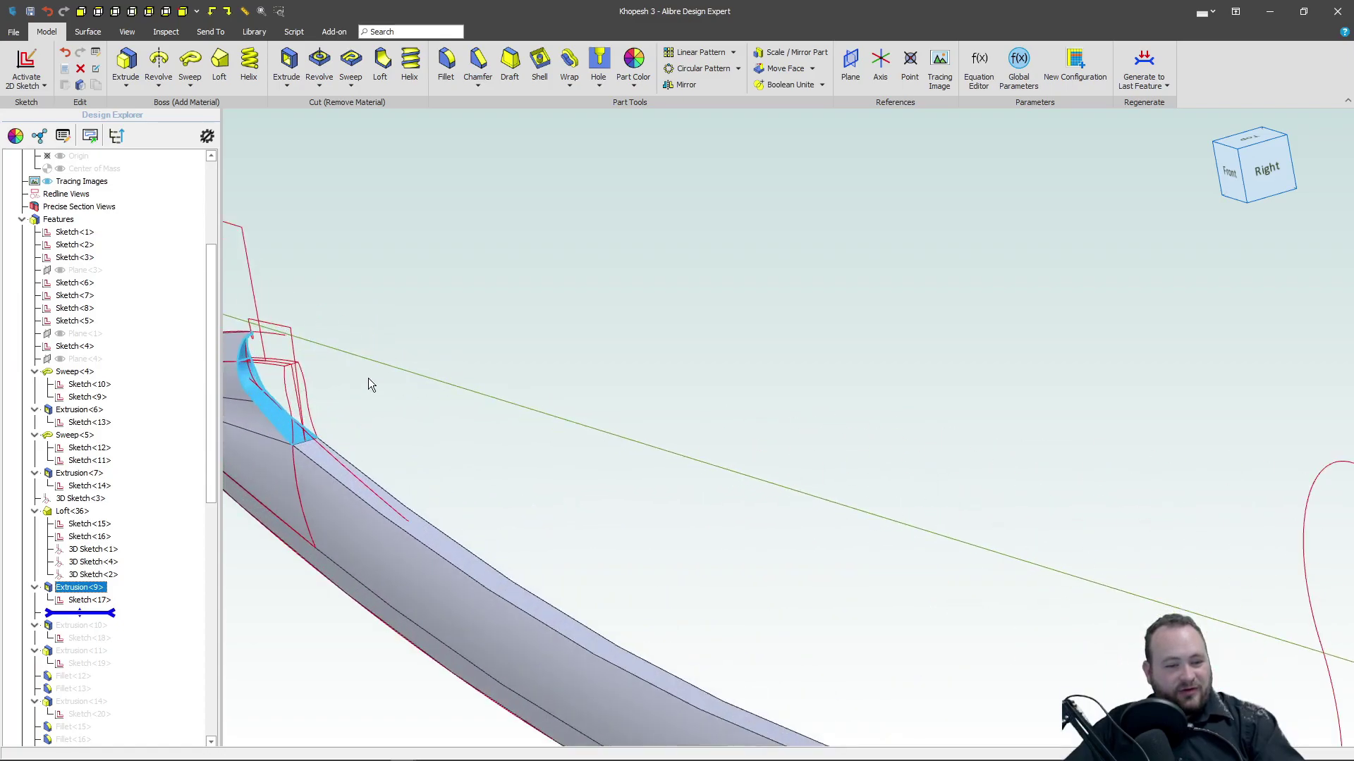
{"action": "middle_click_drag", "start_coordinate": [368, 378], "coordinate": [620, 434]}
{"action": "scroll", "coordinate": [684, 459], "scroll_direction": "down", "scroll_amount": 5}
{"action": "scroll", "coordinate": [335, 484], "scroll_direction": "up", "scroll_amount": 5}
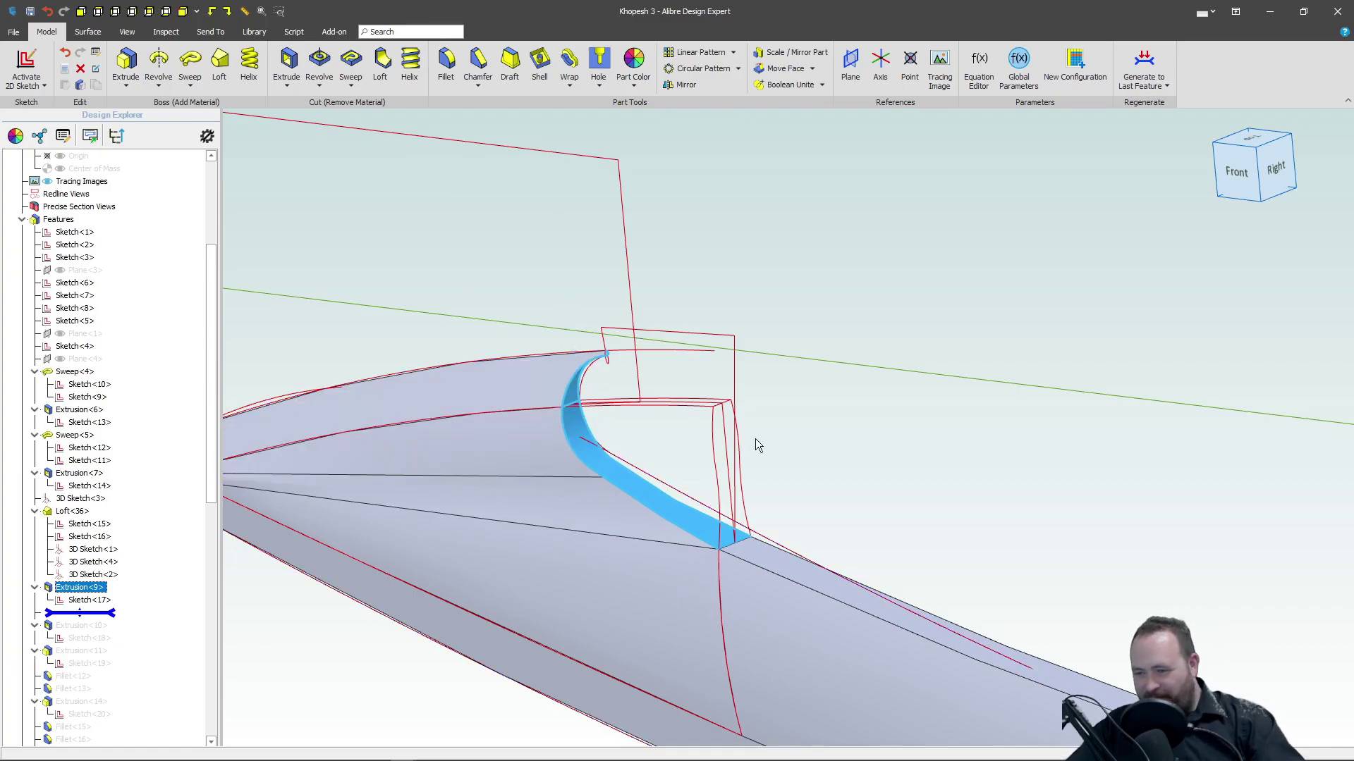
{"action": "scroll", "coordinate": [466, 430], "scroll_direction": "down", "scroll_amount": 8}
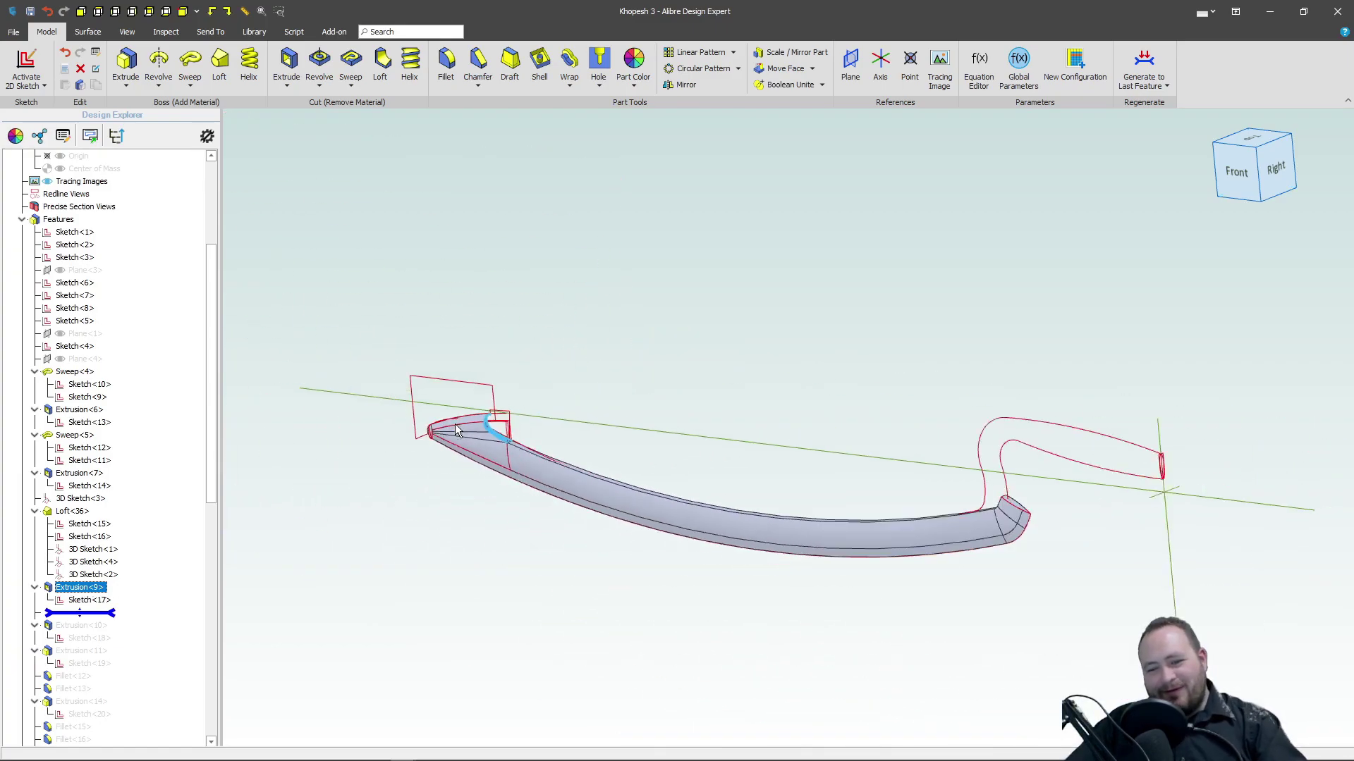
{"action": "scroll", "coordinate": [877, 498], "scroll_direction": "up", "scroll_amount": 5}
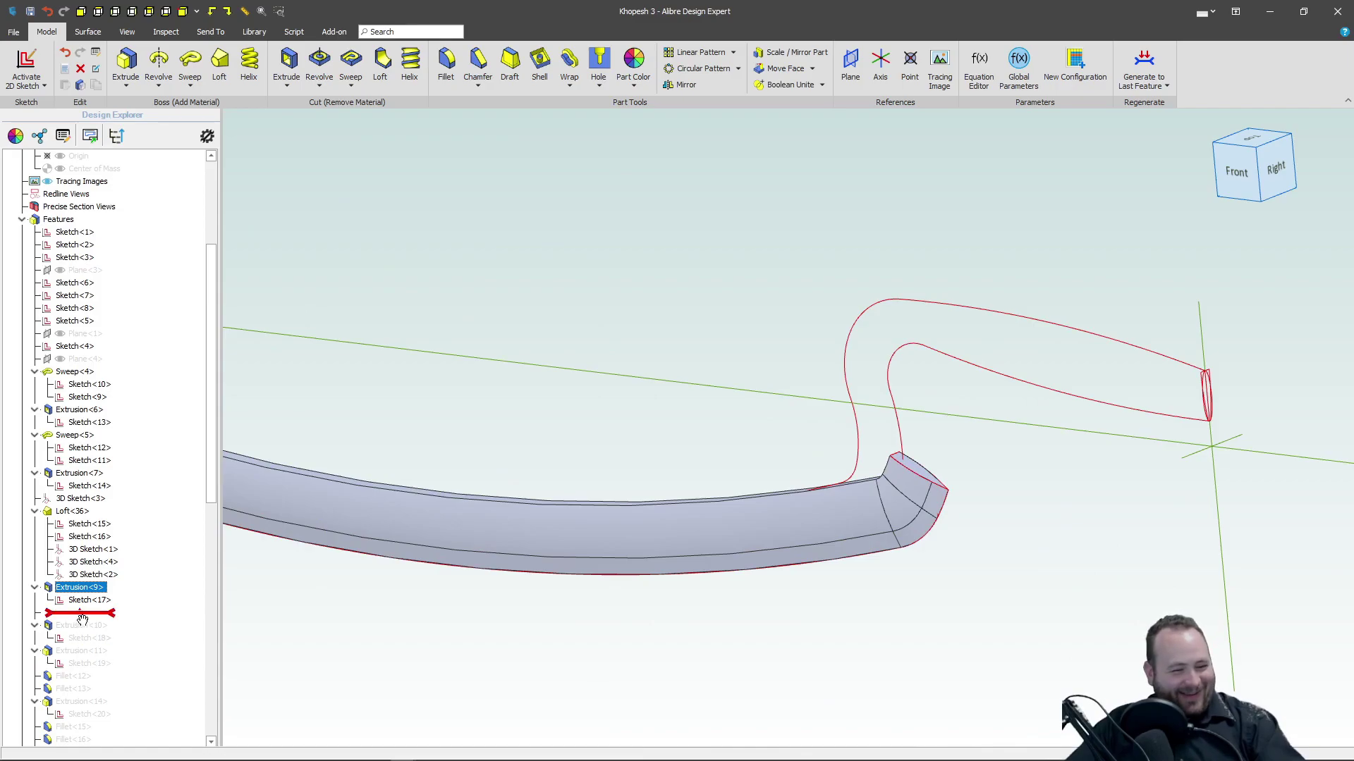
Step: Roll the feature history forward past Extrusion<10> and inspect the rounded notch cut into the blade's handle-side end
{"action": "left_click_drag", "start_coordinate": [82, 620], "coordinate": [79, 638]}
{"action": "scroll", "coordinate": [937, 483], "scroll_direction": "down", "scroll_amount": 3}
{"action": "scroll", "coordinate": [940, 485], "scroll_direction": "up", "scroll_amount": 6}
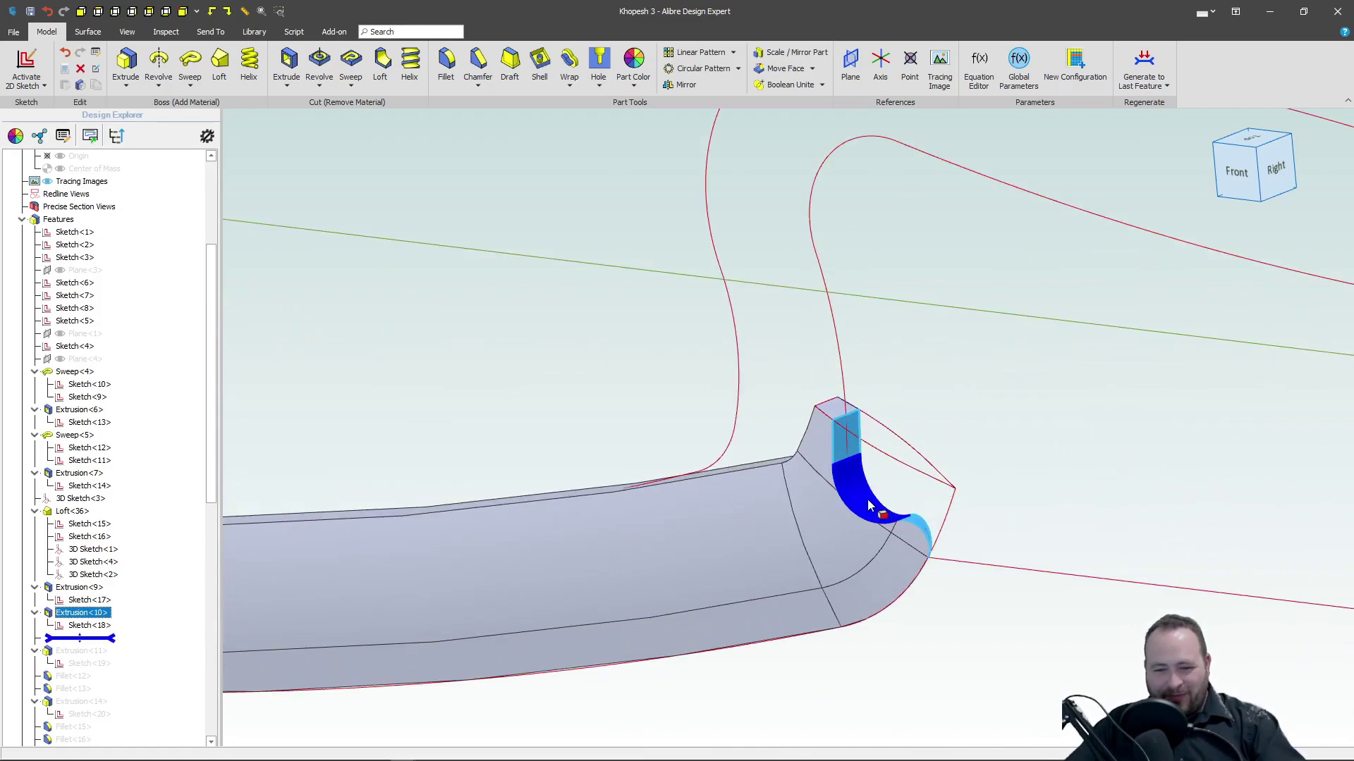
{"action": "scroll", "coordinate": [574, 536], "scroll_direction": "down", "scroll_amount": 4}
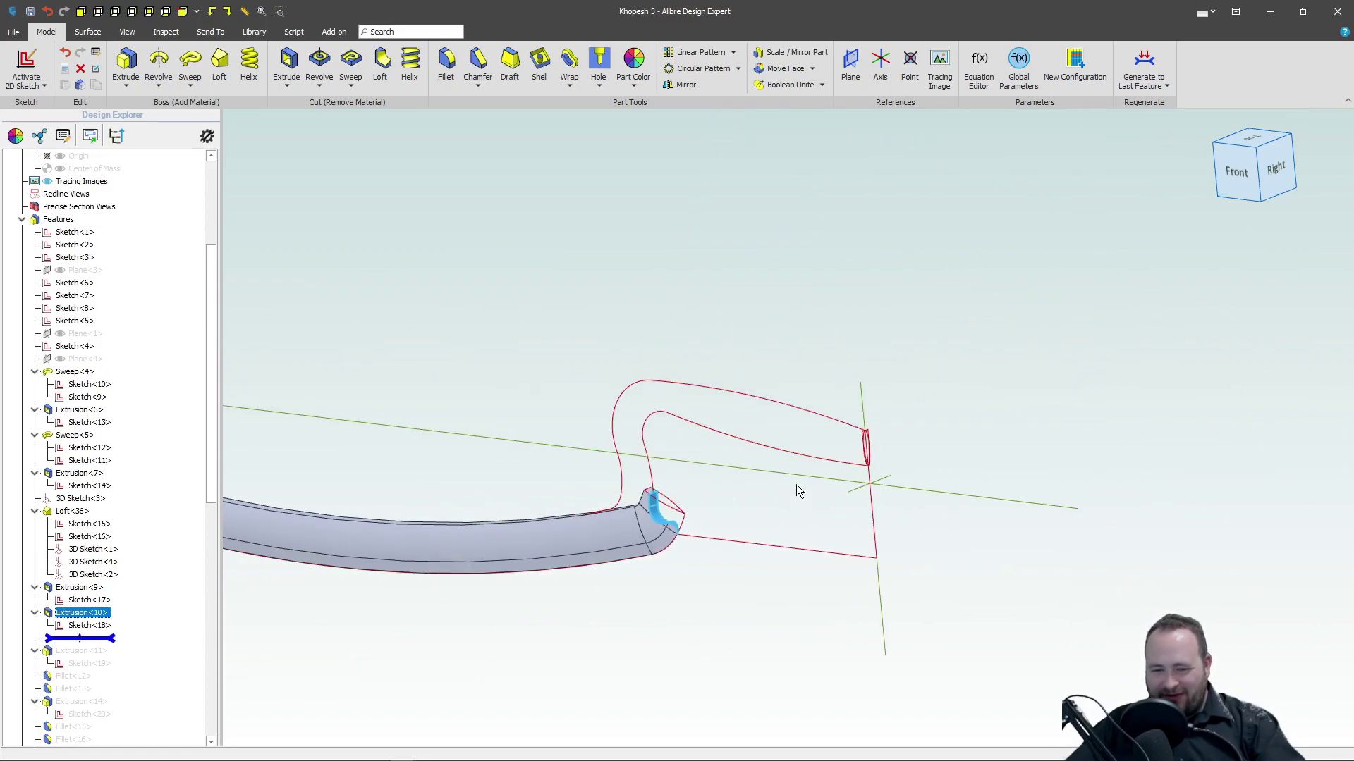
{"action": "left_click", "coordinate": [746, 513]}
{"action": "middle_click_drag", "start_coordinate": [716, 544], "coordinate": [749, 548]}
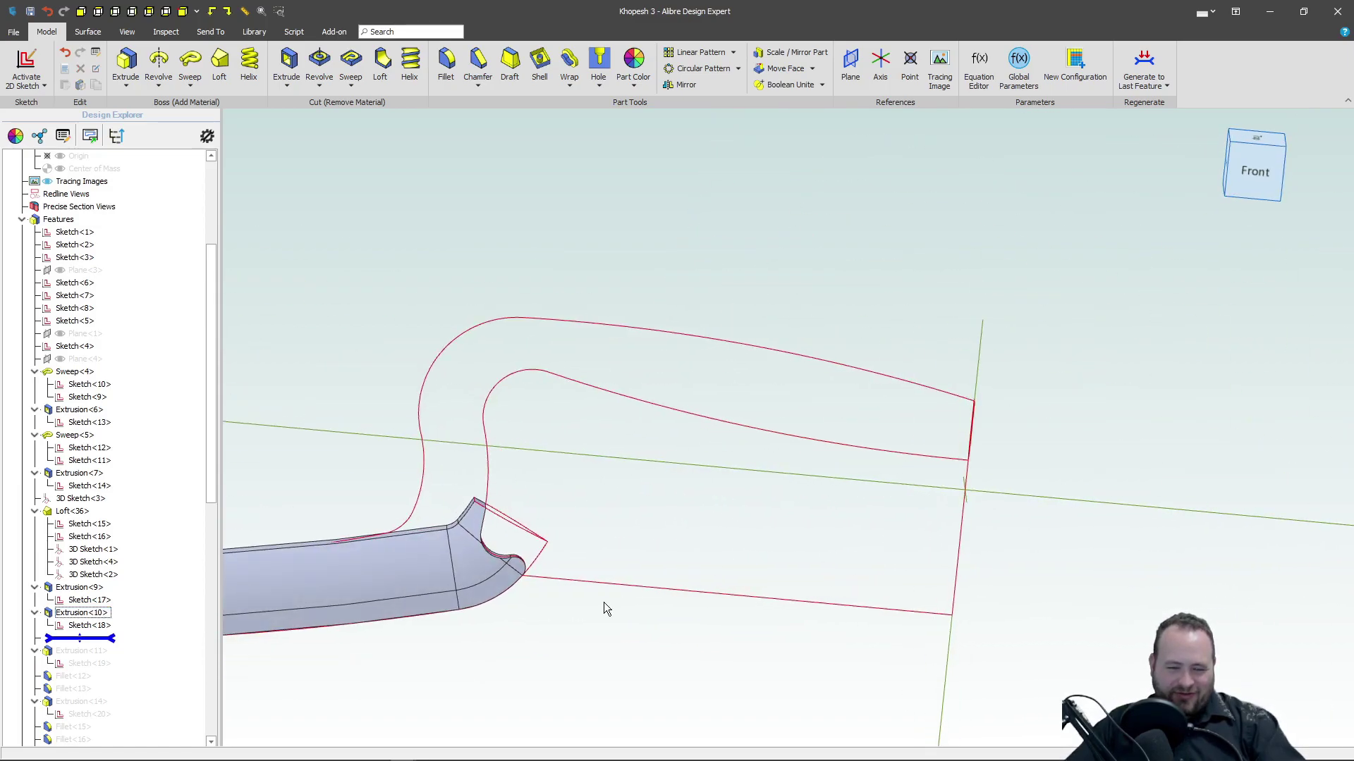
Step: Roll the feature history forward past Extrusion<11>, and on past Extrusion<14>, to inspect the curved shank and the guard disc
{"action": "left_click_drag", "start_coordinate": [79, 638], "coordinate": [80, 656]}
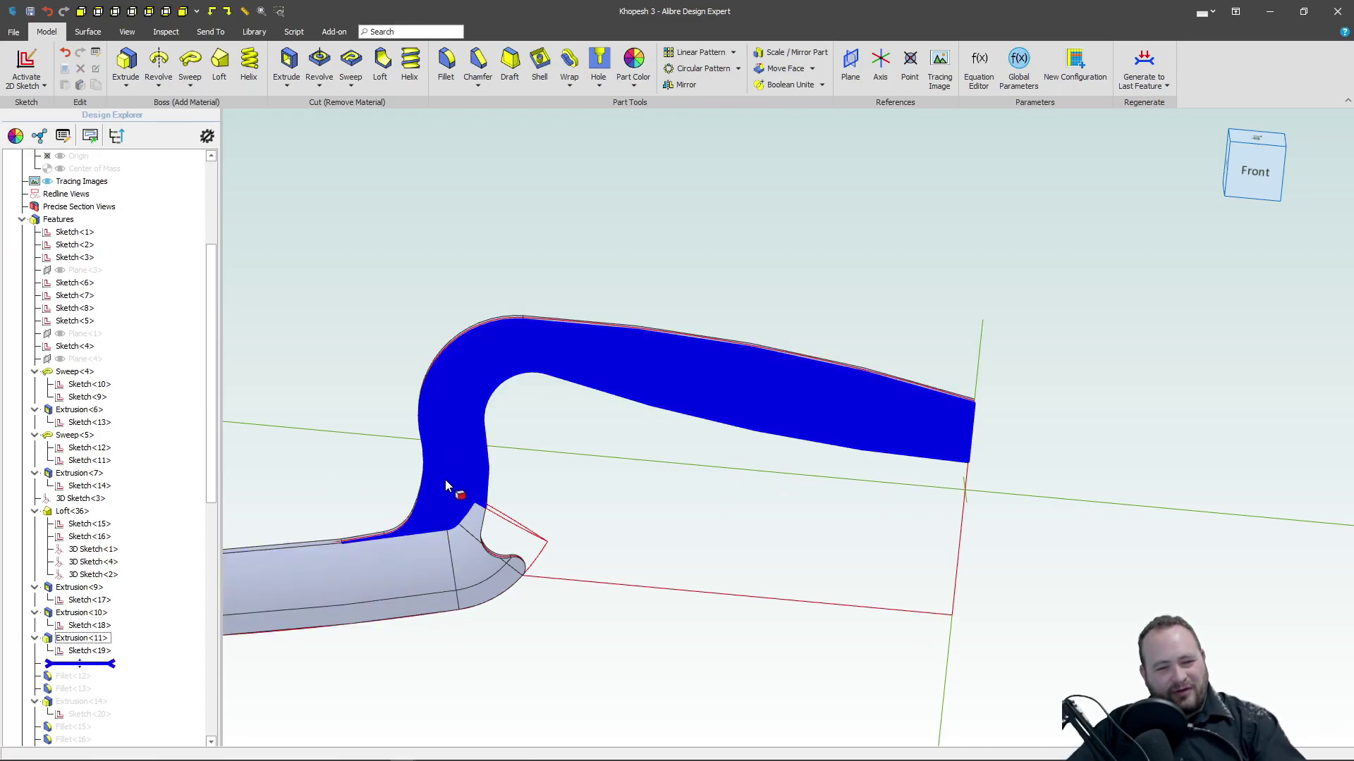
{"action": "scroll", "coordinate": [92, 543], "scroll_direction": "down", "scroll_amount": 9}
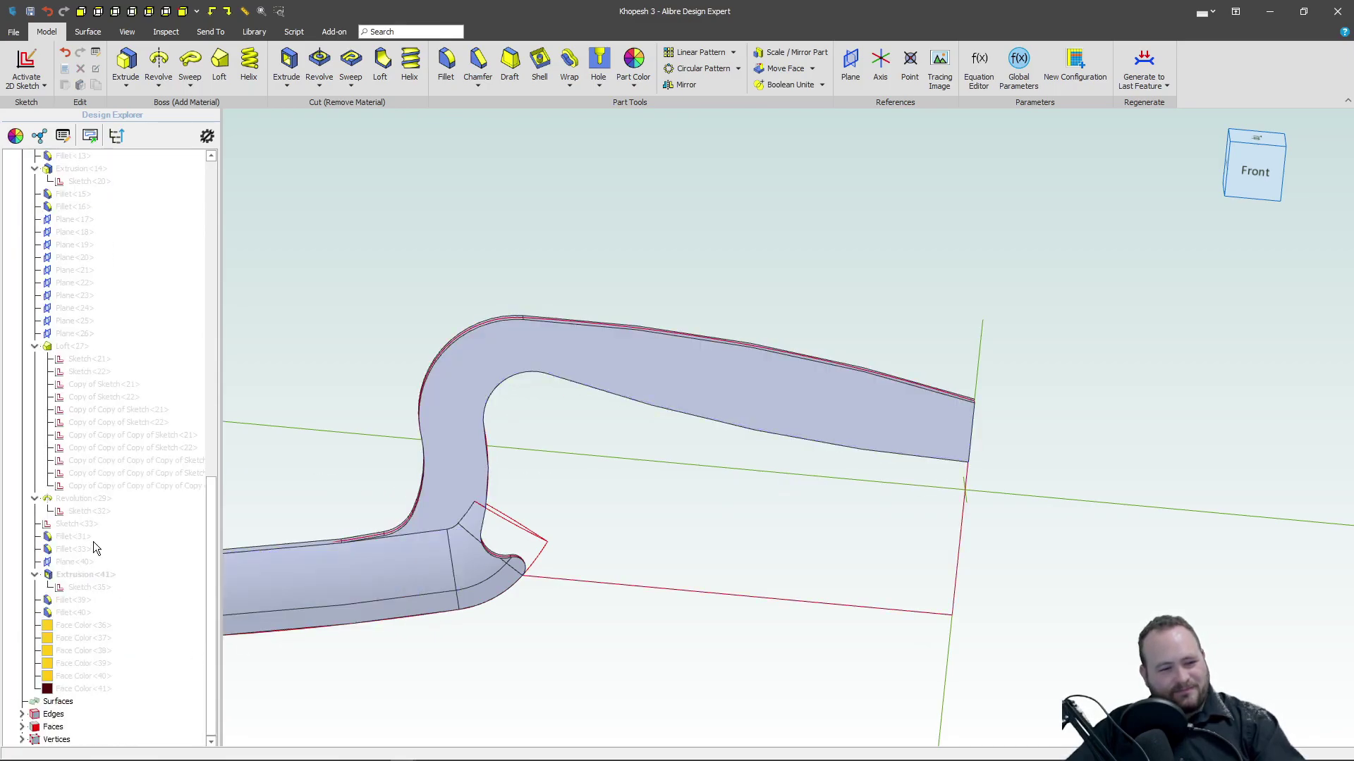
{"action": "left_click_drag", "start_coordinate": [98, 334], "coordinate": [97, 364]}
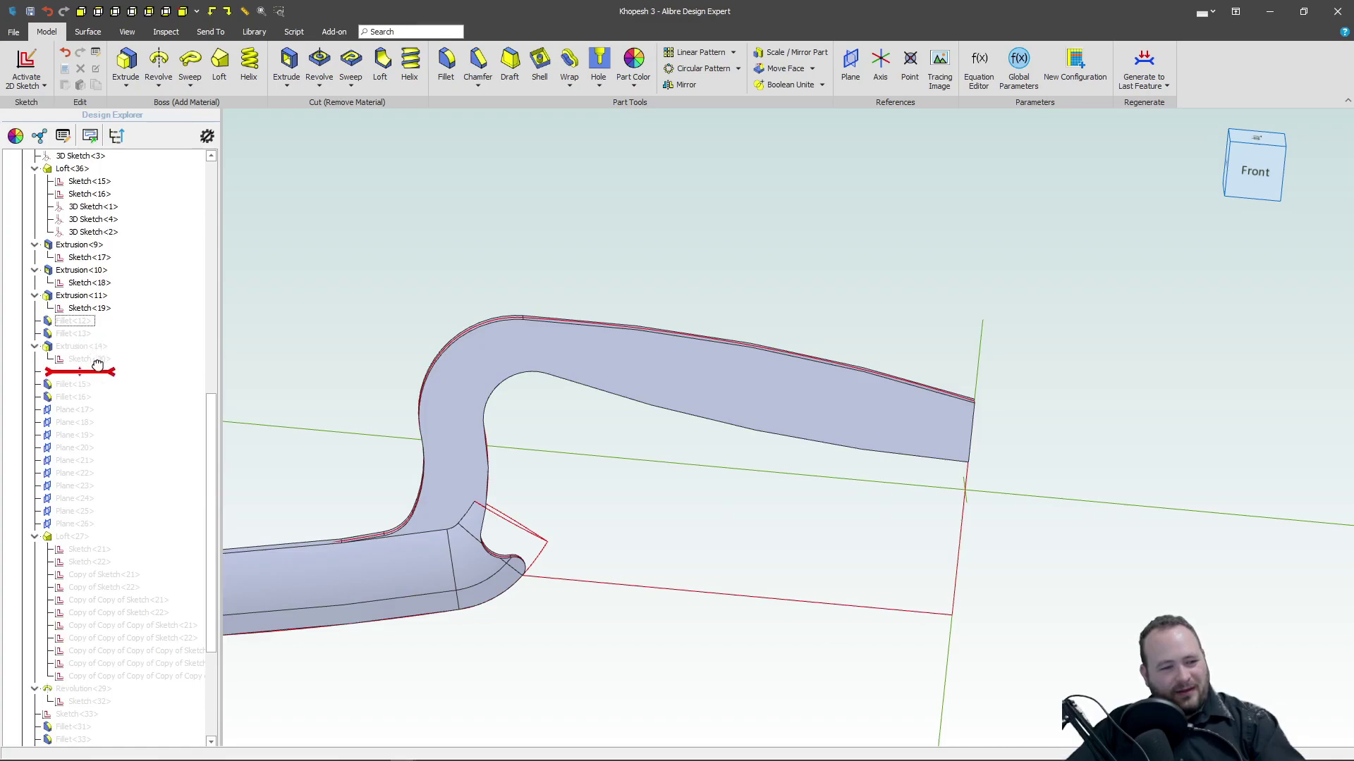
{"action": "left_click_drag", "start_coordinate": [163, 393], "coordinate": [163, 393]}
{"action": "middle_click_drag", "start_coordinate": [641, 450], "coordinate": [619, 453]}
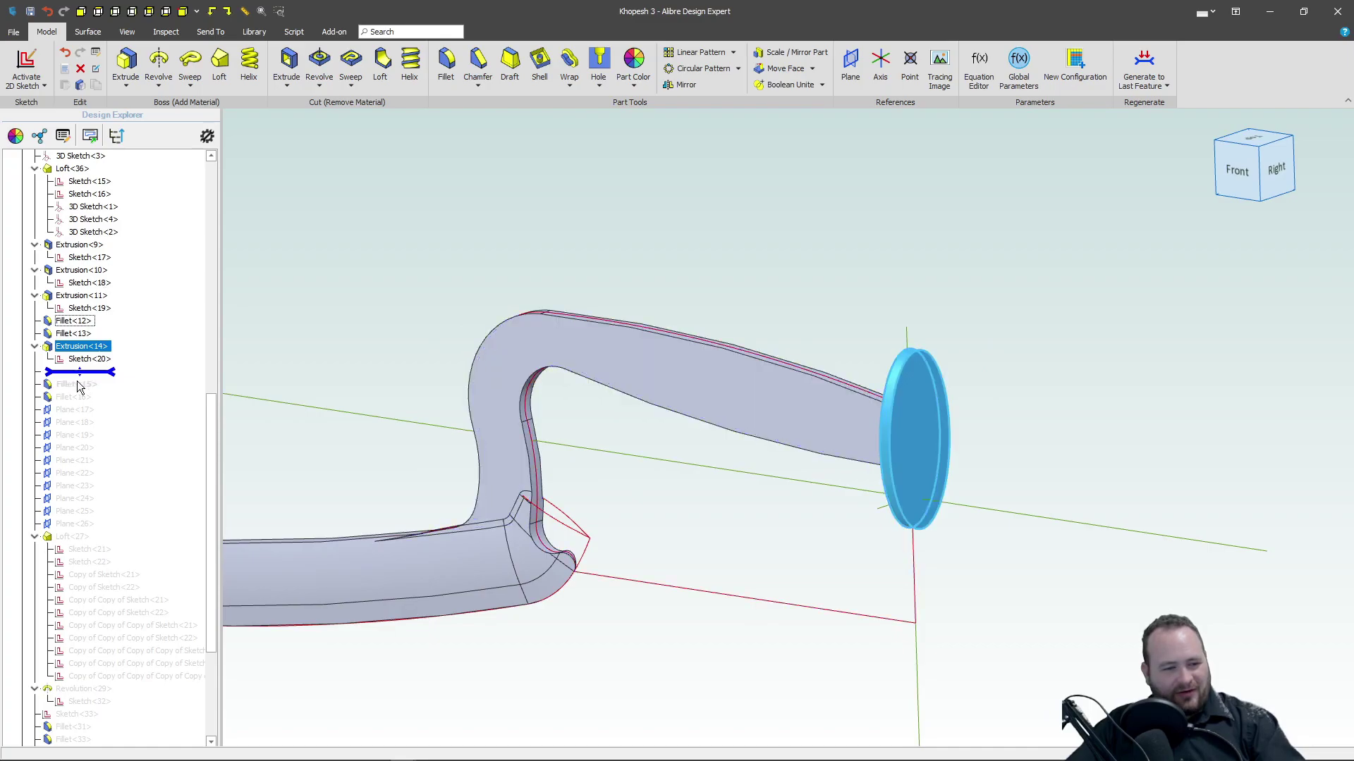
Step: Roll the feature history forward past Fillet<15>, Fillet<16> and Plane<17> to Plane<26>, and inspect the guard disc
{"action": "left_click_drag", "start_coordinate": [89, 379], "coordinate": [88, 523]}
{"action": "scroll", "coordinate": [293, 404], "scroll_direction": "down", "scroll_amount": 4}
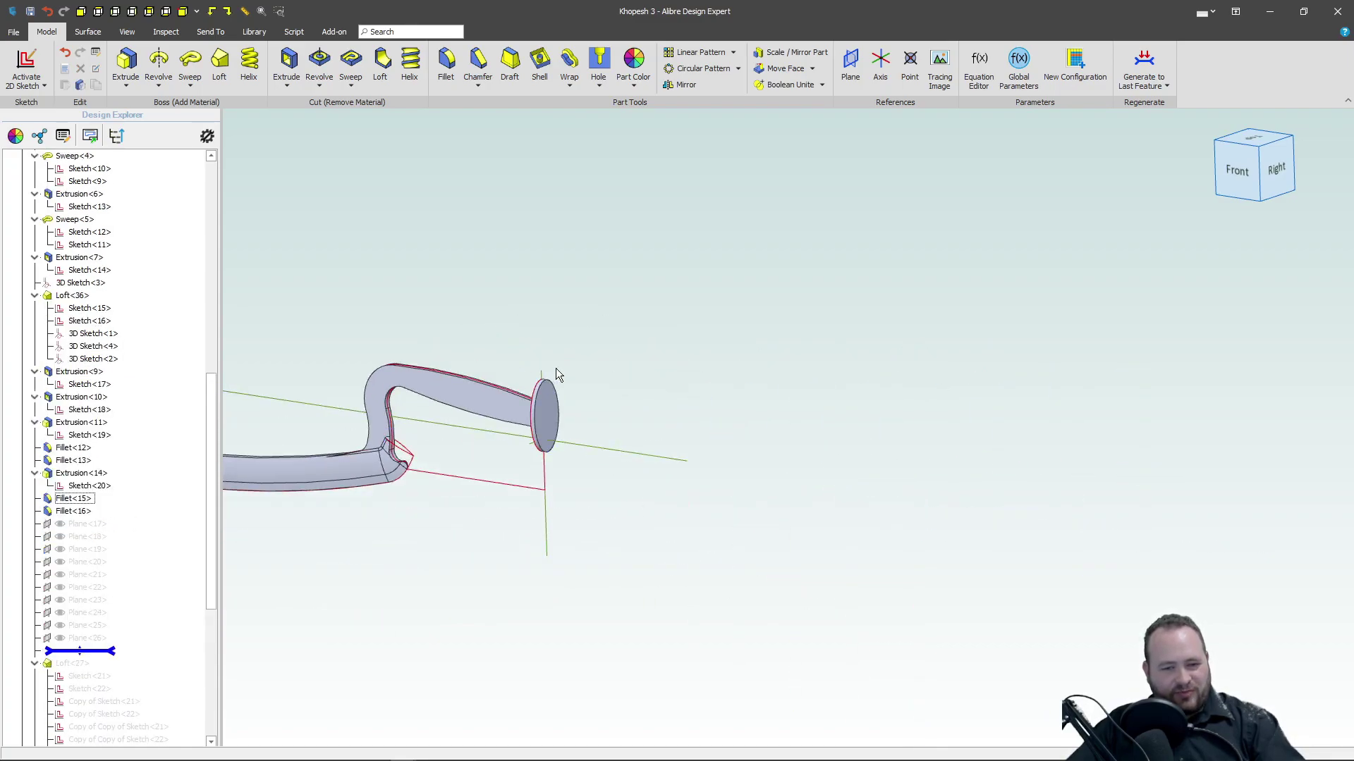
{"action": "scroll", "coordinate": [553, 381], "scroll_direction": "up", "scroll_amount": 2}
{"action": "scroll", "coordinate": [542, 443], "scroll_direction": "up", "scroll_amount": 2}
{"action": "scroll", "coordinate": [136, 493], "scroll_direction": "down", "scroll_amount": 8}
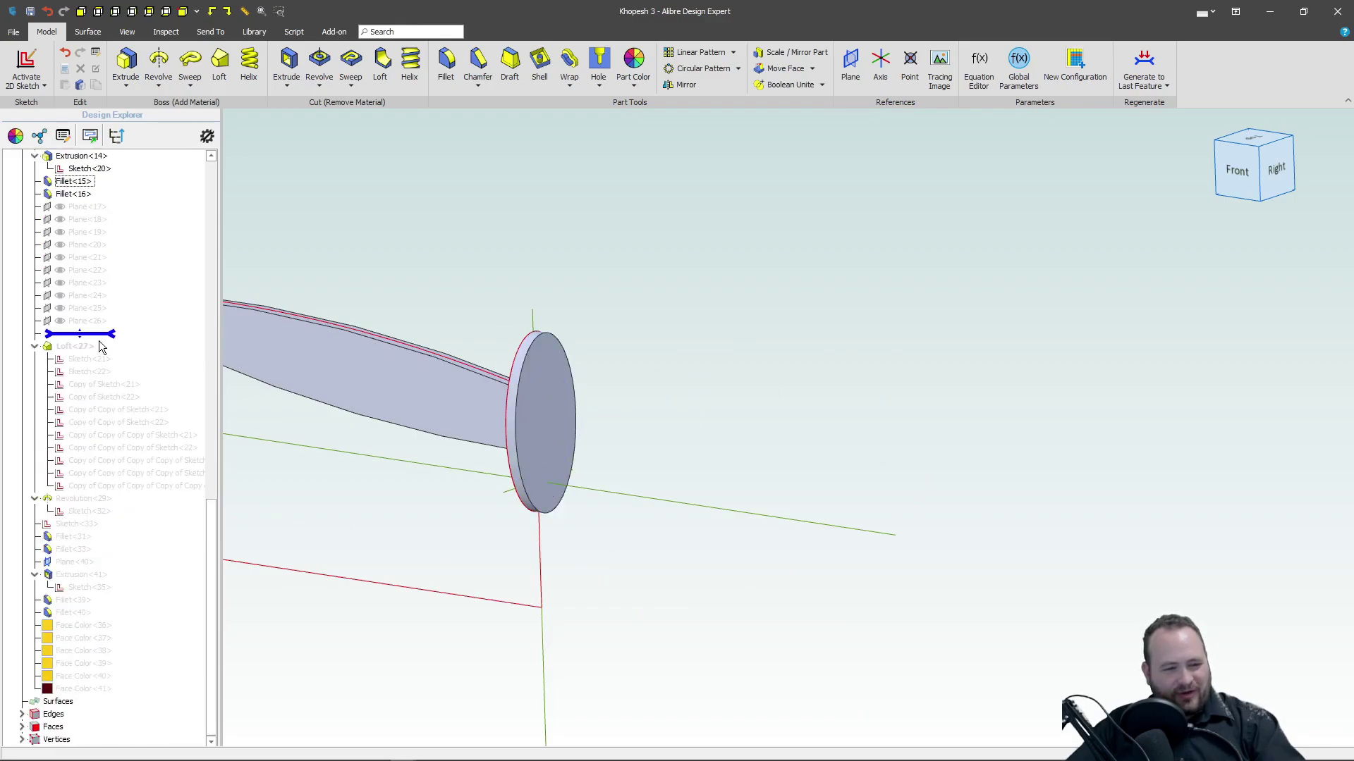
Step: Roll the feature history forward past the twisted grip's Loft<27>, and on past the pommel's Revolution<29> to Fillet<40>
{"action": "left_click_drag", "start_coordinate": [98, 339], "coordinate": [97, 350]}
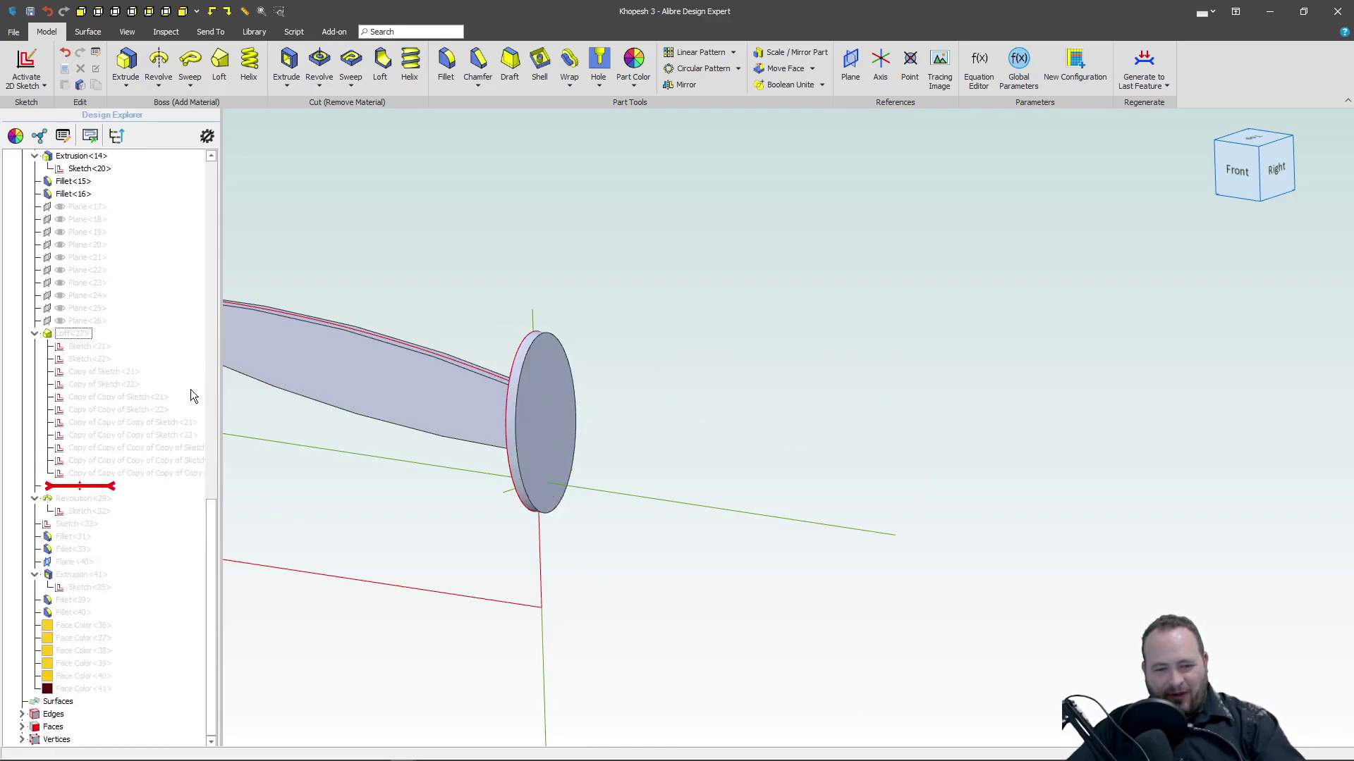
{"action": "scroll", "coordinate": [635, 432], "scroll_direction": "up", "scroll_amount": 3}
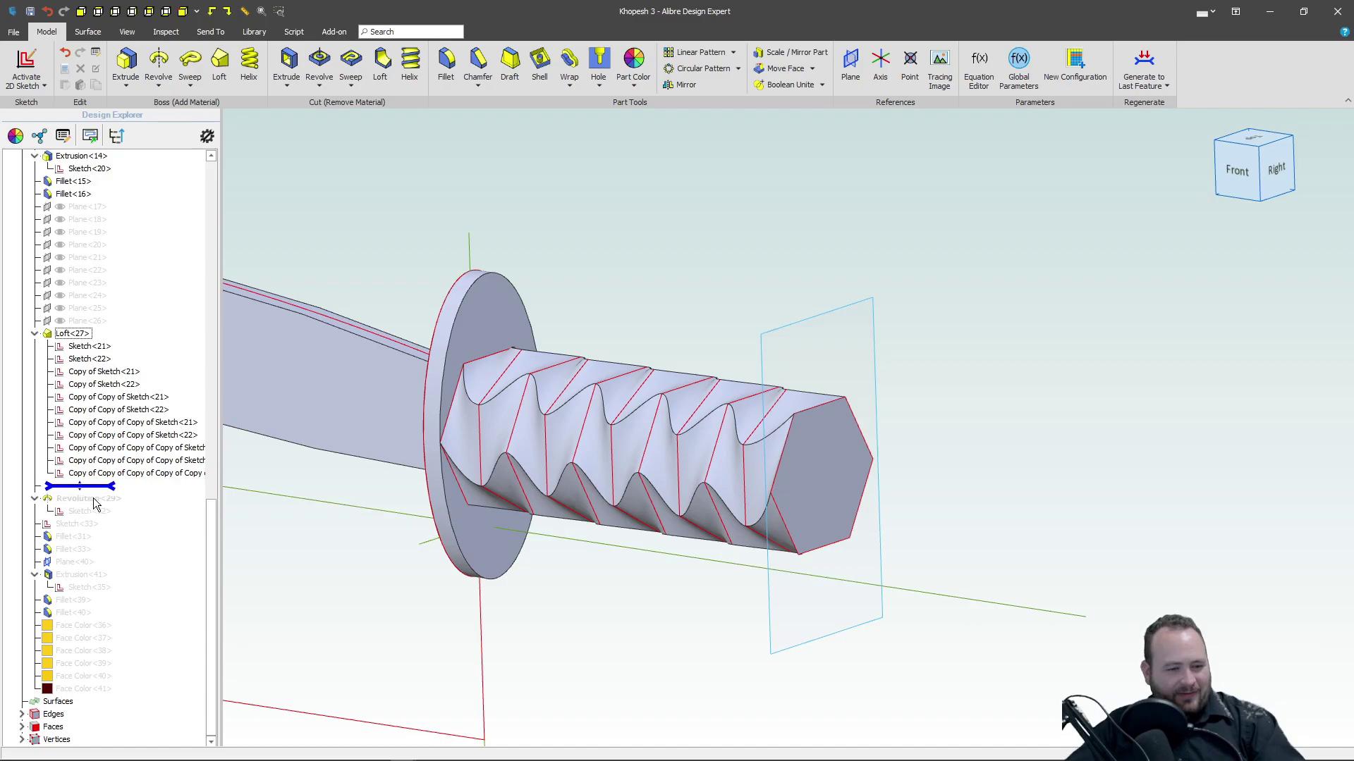
{"action": "left_click_drag", "start_coordinate": [90, 489], "coordinate": [85, 613]}
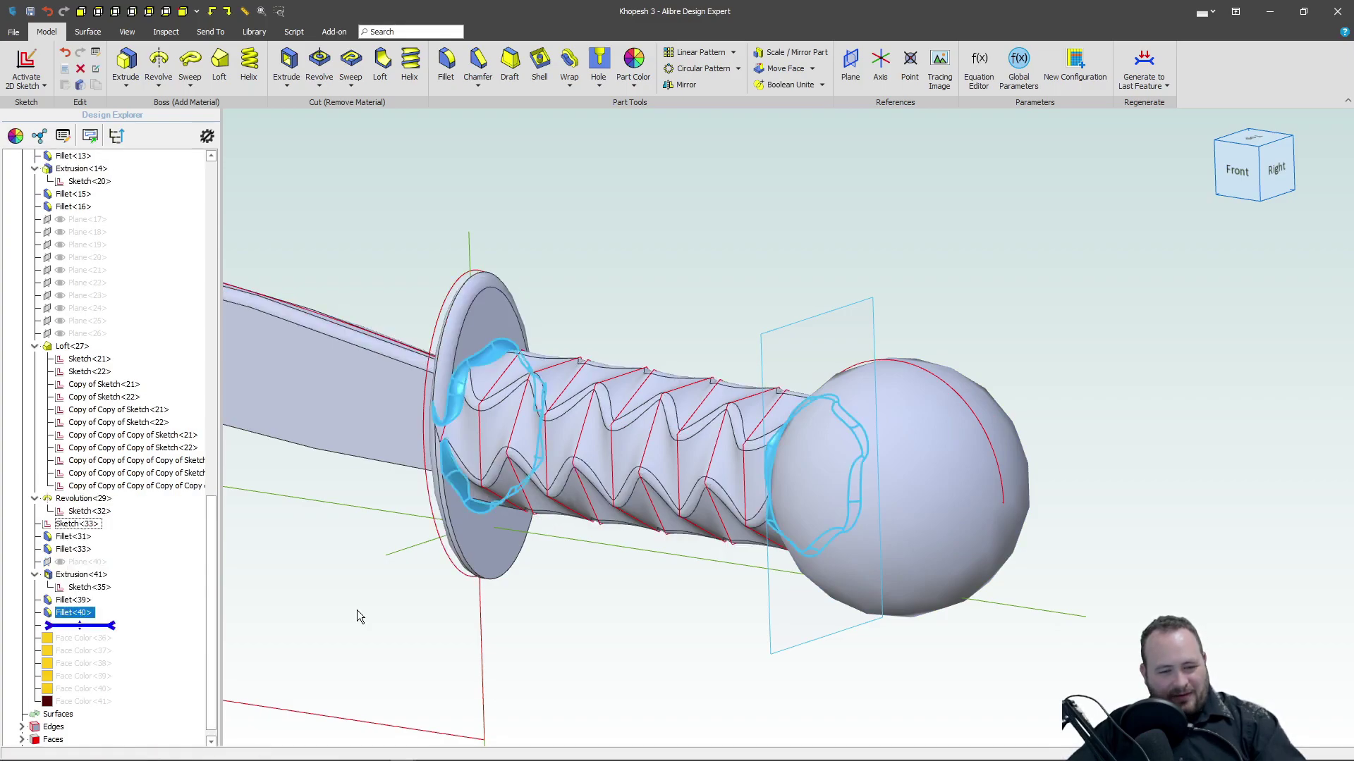
Step: Roll the feature history forward past Face Color<36> to Face Color<41> and inspect the coloured guard, grip and pommel
{"action": "scroll", "coordinate": [356, 610], "scroll_direction": "down", "scroll_amount": 3}
{"action": "left_click_drag", "start_coordinate": [79, 626], "coordinate": [80, 702]}
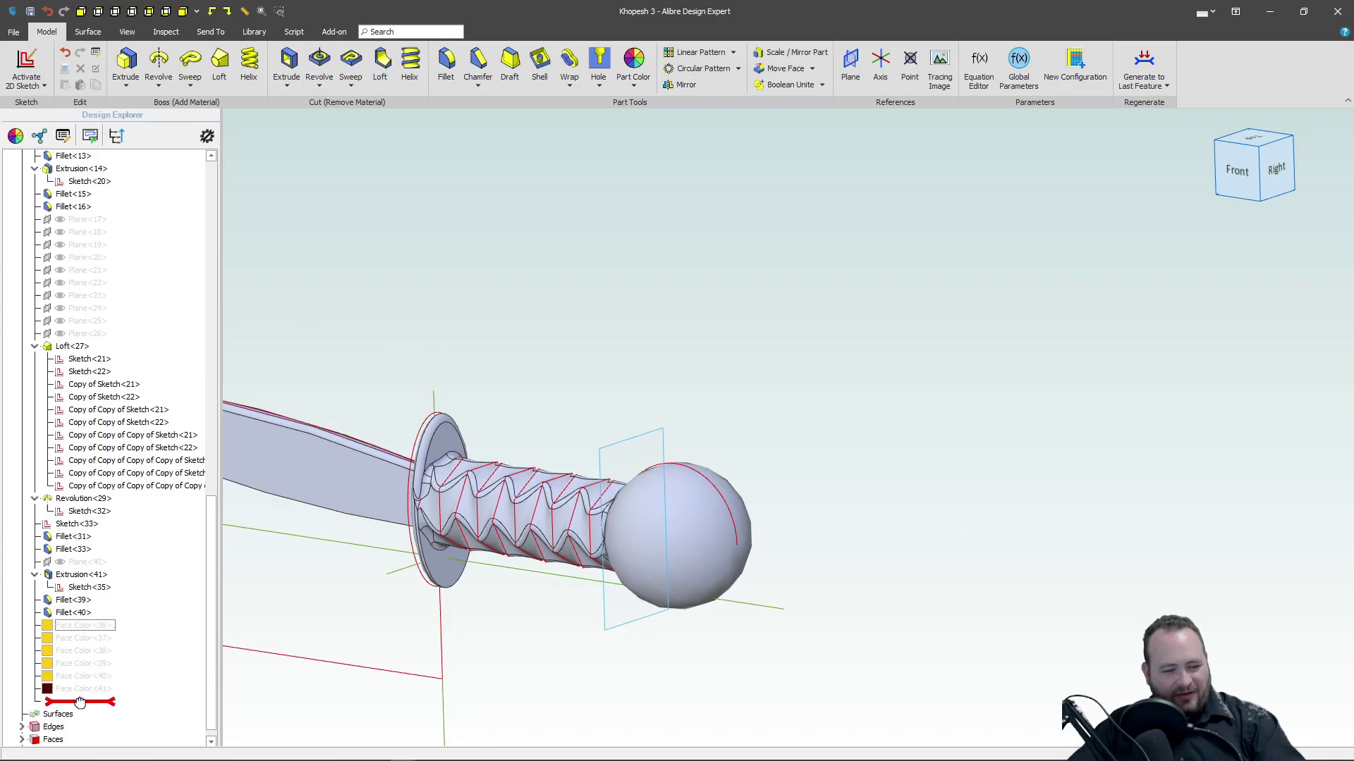
{"action": "scroll", "coordinate": [758, 622], "scroll_direction": "down", "scroll_amount": 3}
{"action": "scroll", "coordinate": [788, 558], "scroll_direction": "up", "scroll_amount": 2}
{"action": "scroll", "coordinate": [789, 558], "scroll_direction": "up", "scroll_amount": 2}
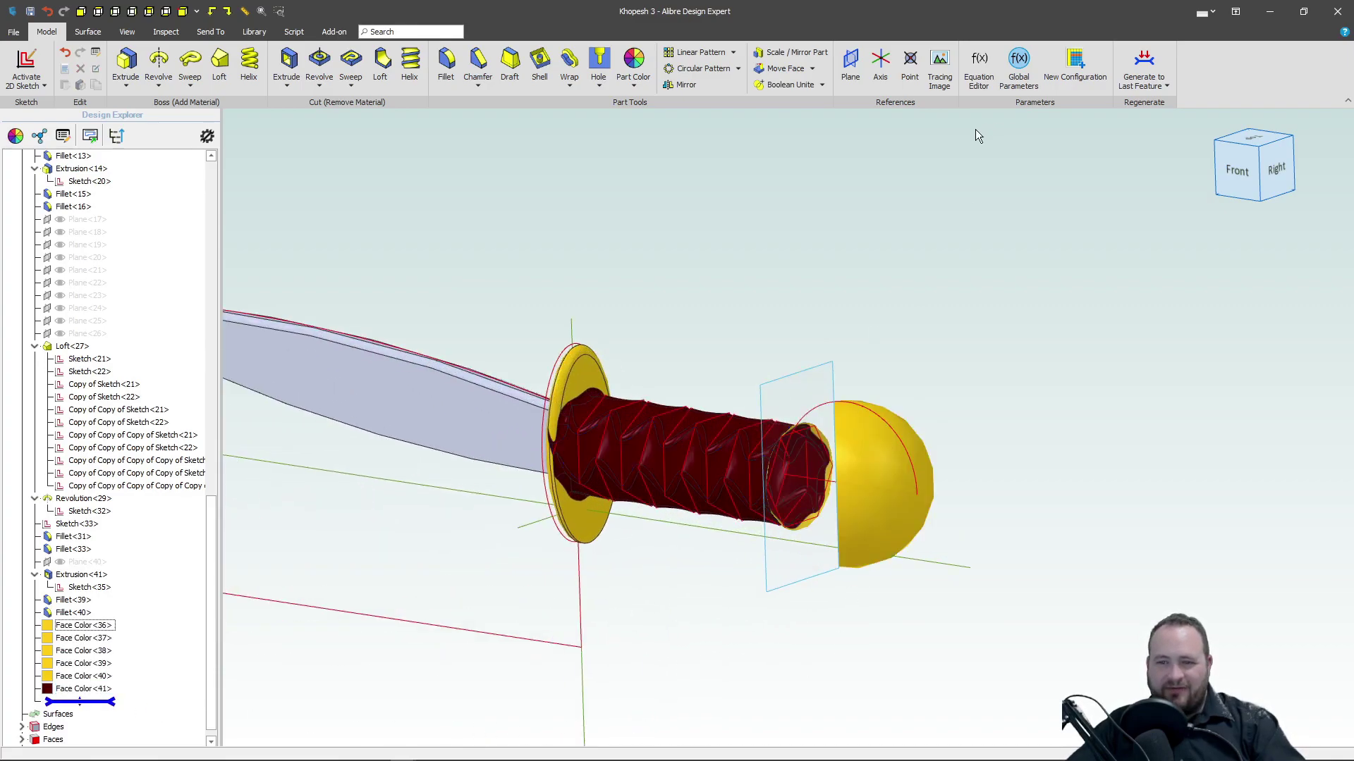
Step: Hide the reference planes in the model view
{"action": "left_click", "coordinate": [144, 34]}
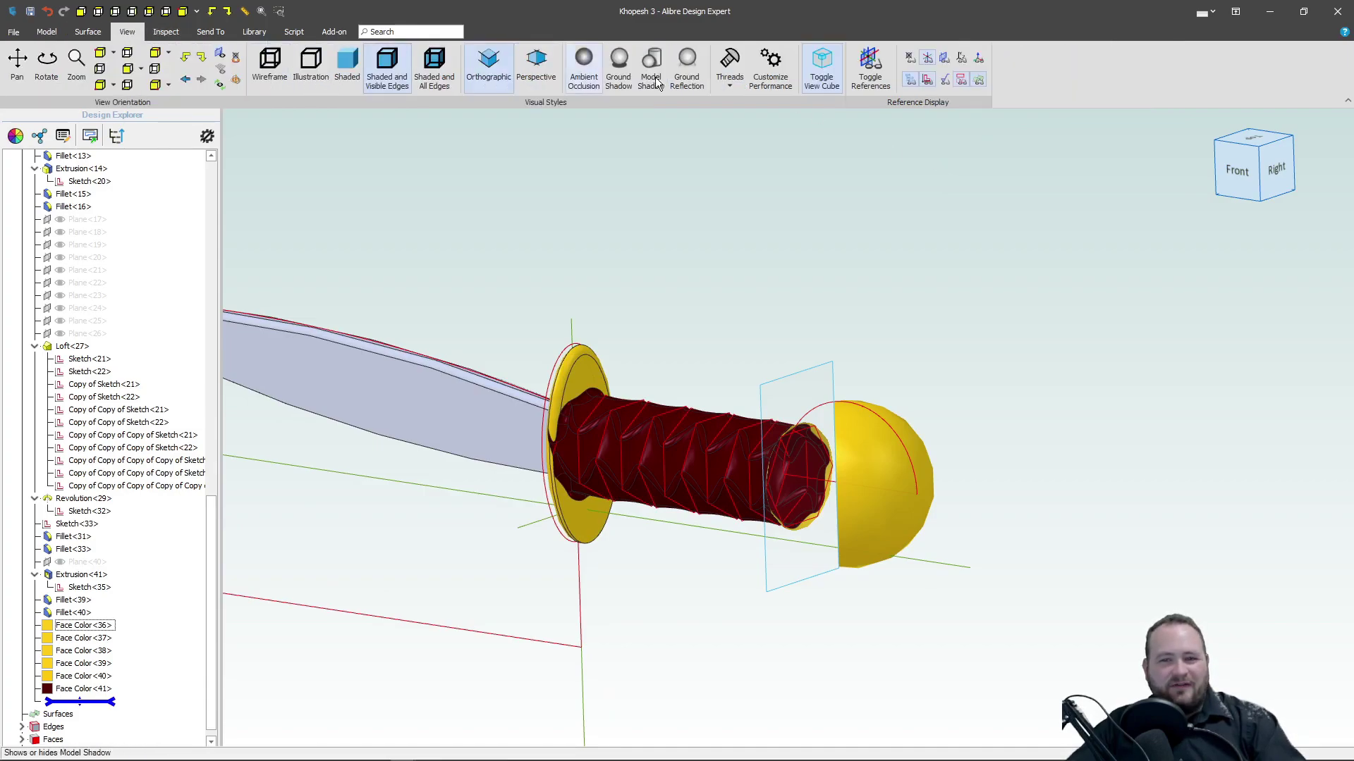
{"action": "left_click", "coordinate": [944, 59]}
{"action": "left_click", "coordinate": [944, 62]}
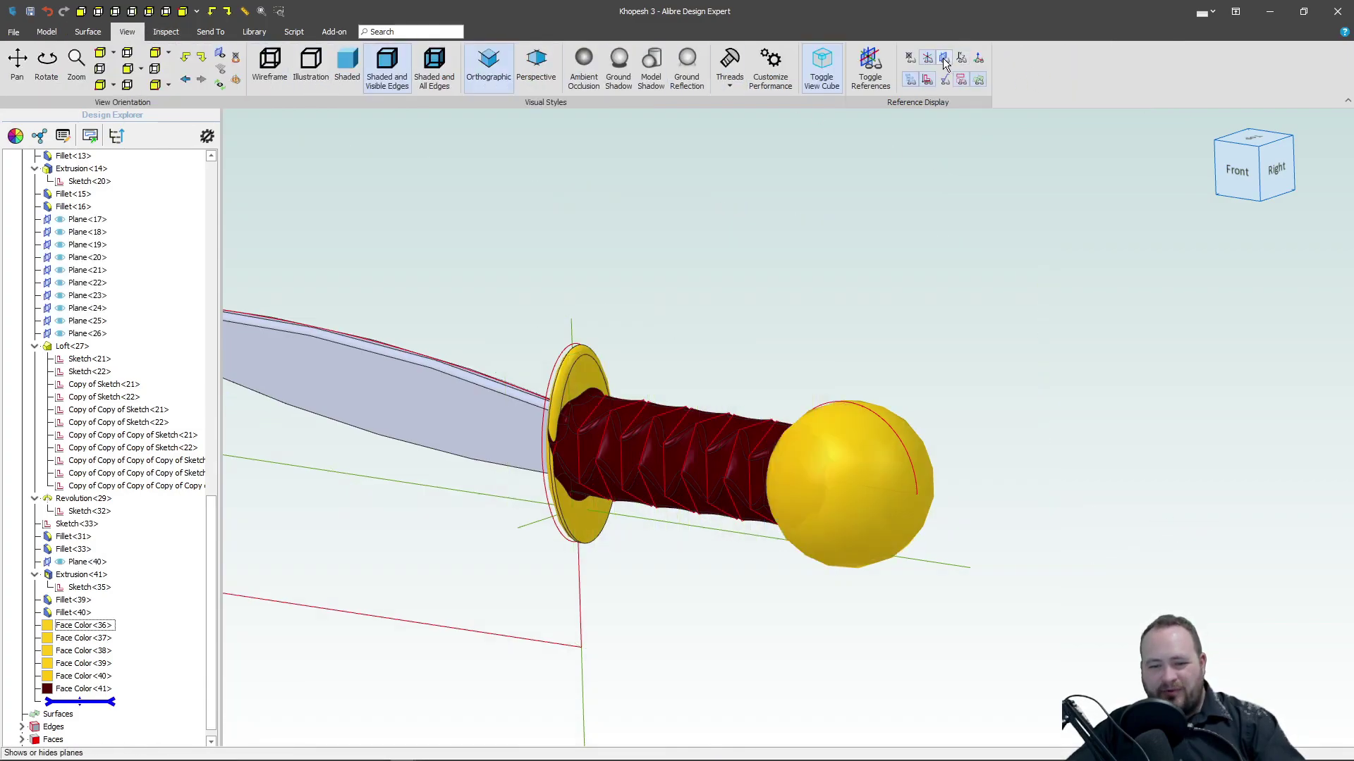
Step: Examine the completed sword from the pommel and guard along the shank to the full blade
{"action": "scroll", "coordinate": [1010, 217], "scroll_direction": "down", "scroll_amount": 4}
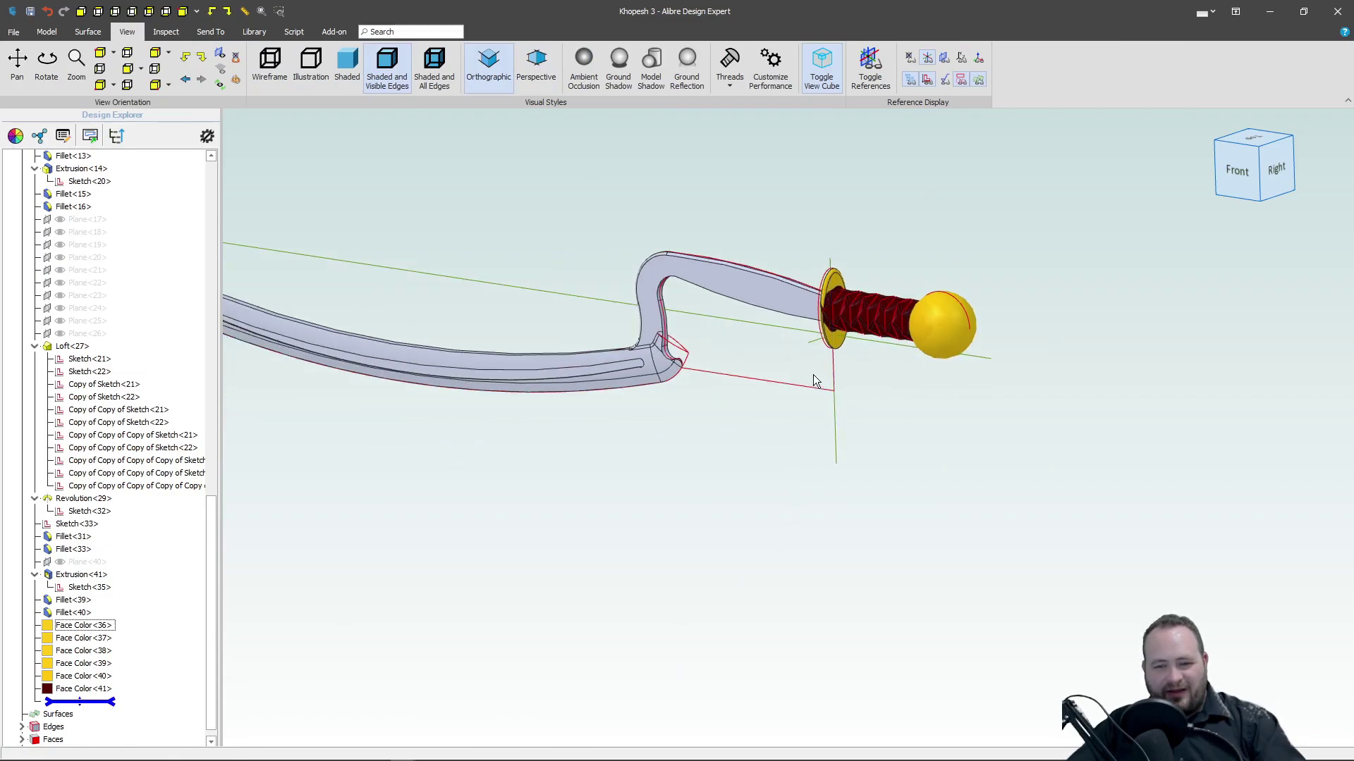
{"action": "scroll", "coordinate": [813, 375], "scroll_direction": "up", "scroll_amount": 3}
{"action": "middle_click_drag", "start_coordinate": [814, 375], "coordinate": [837, 423]}
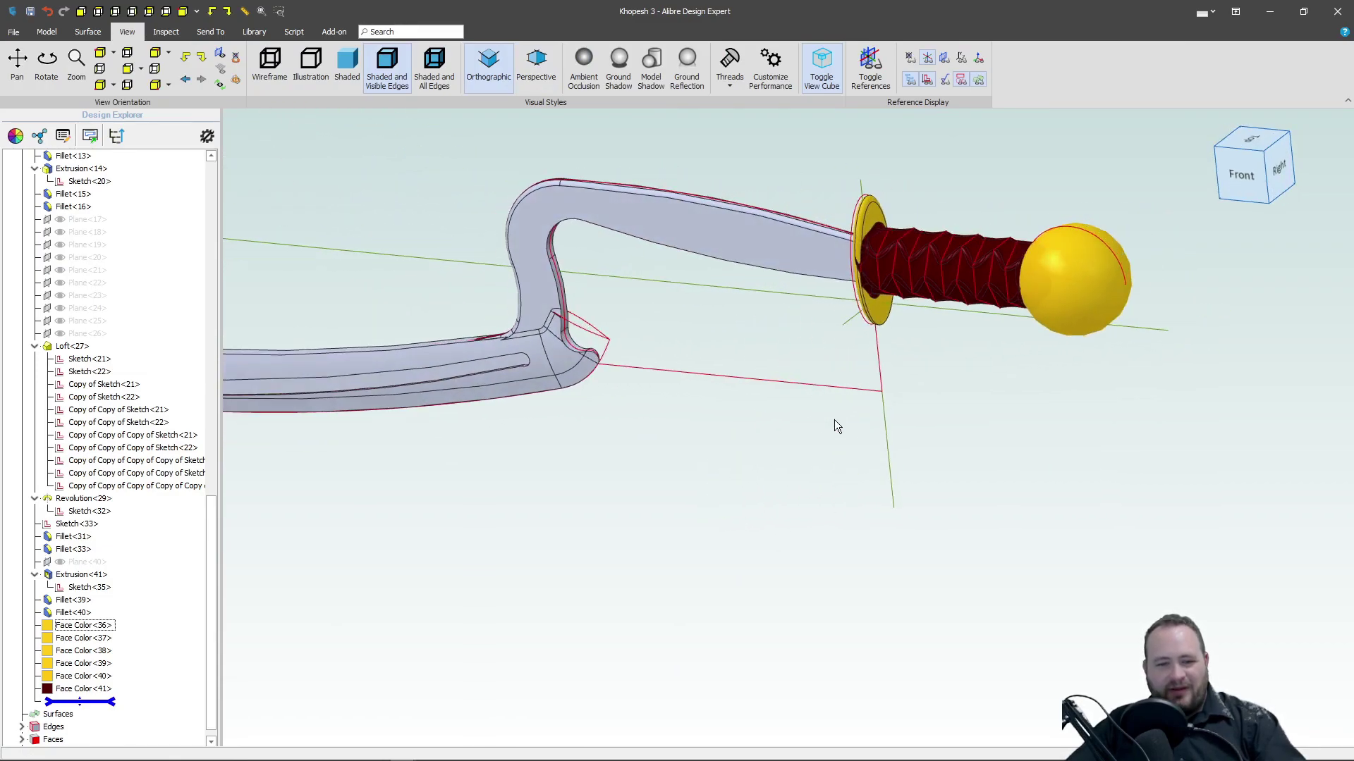
{"action": "scroll", "coordinate": [818, 422], "scroll_direction": "down", "scroll_amount": 2}
{"action": "mouse_move", "coordinate": [637, 461]}
{"action": "middle_mouse_down"}
{"action": "mouse_move", "coordinate": [658, 428]}
{"action": "mouse_move", "coordinate": [644, 438]}
{"action": "middle_mouse_up"}
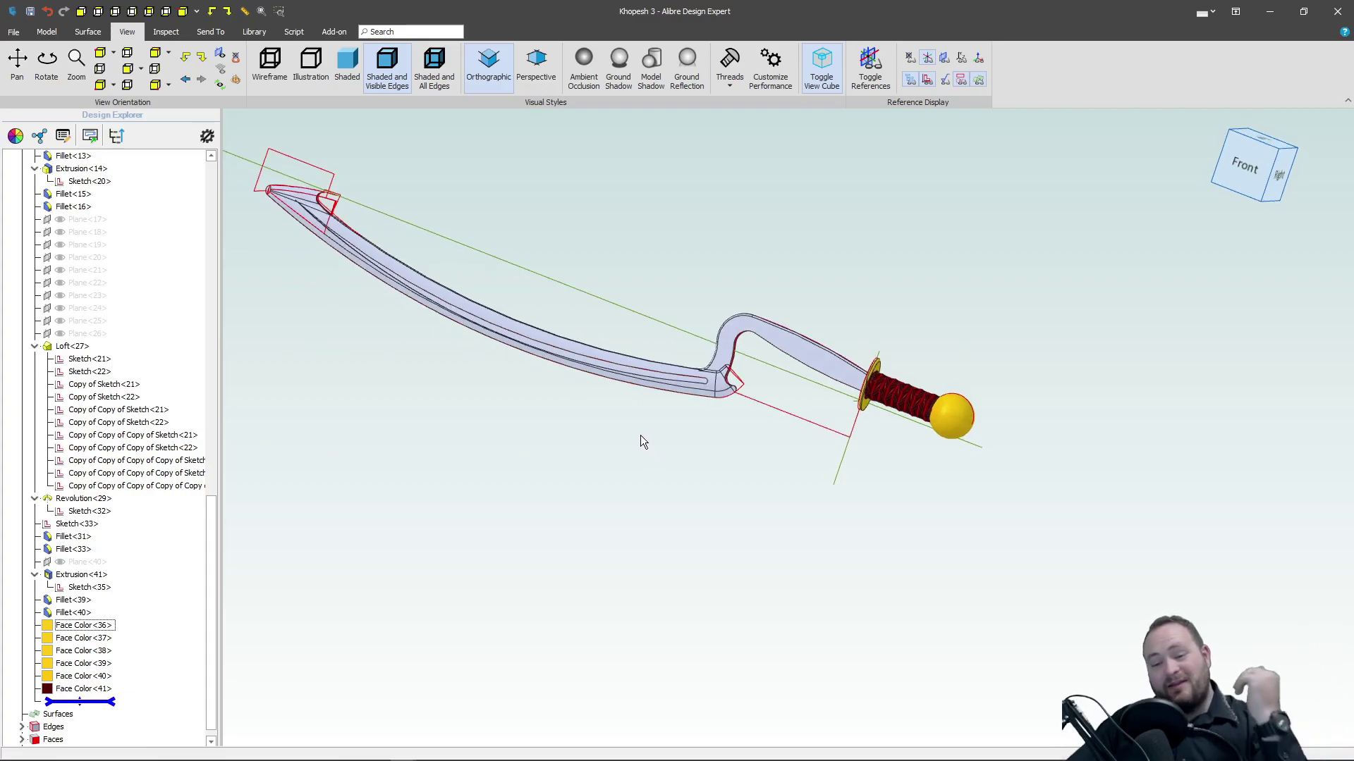
Step: Inspect the faces and edges of the hooked tip, including where the blade groove ends and the upper lofted faces
{"action": "scroll", "coordinate": [285, 202], "scroll_direction": "up", "scroll_amount": 6}
{"action": "scroll", "coordinate": [240, 182], "scroll_direction": "up", "scroll_amount": 3}
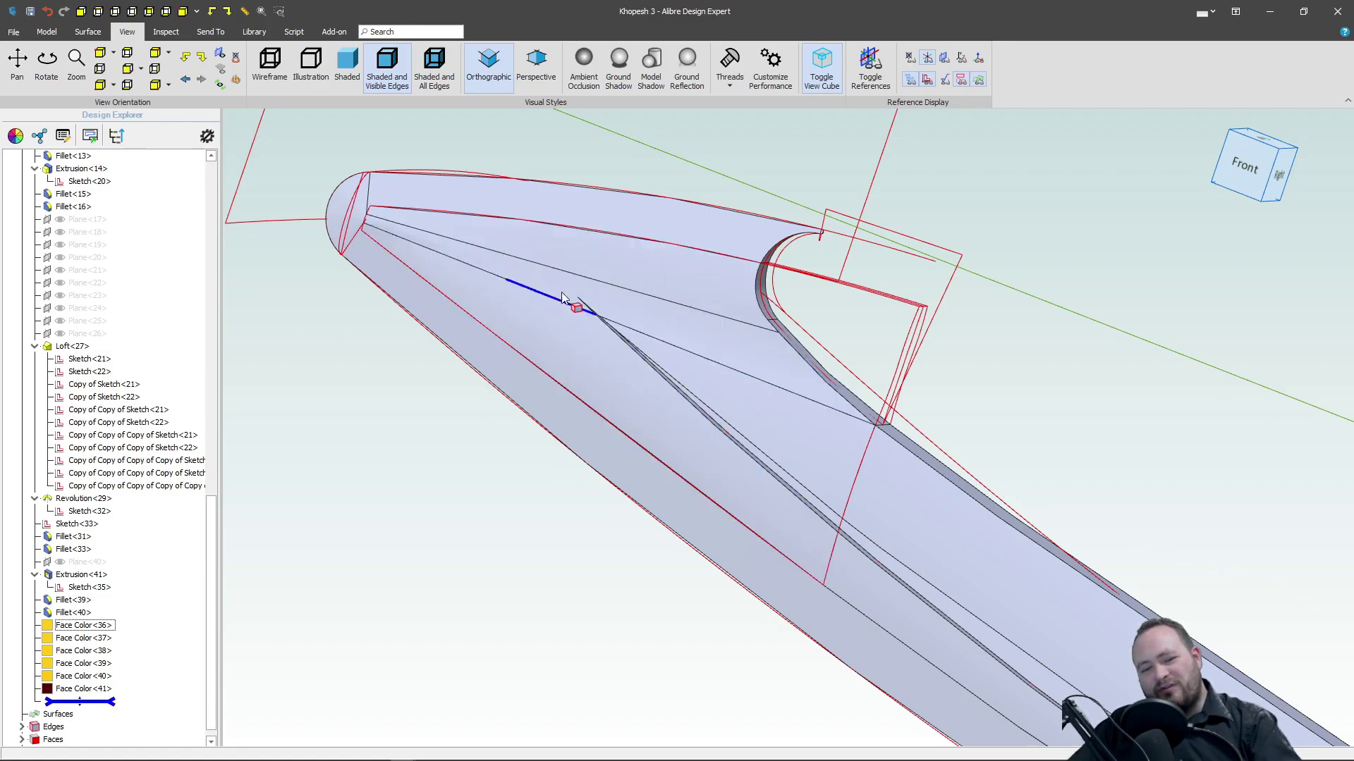
{"action": "middle_click_drag", "start_coordinate": [557, 295], "coordinate": [573, 255]}
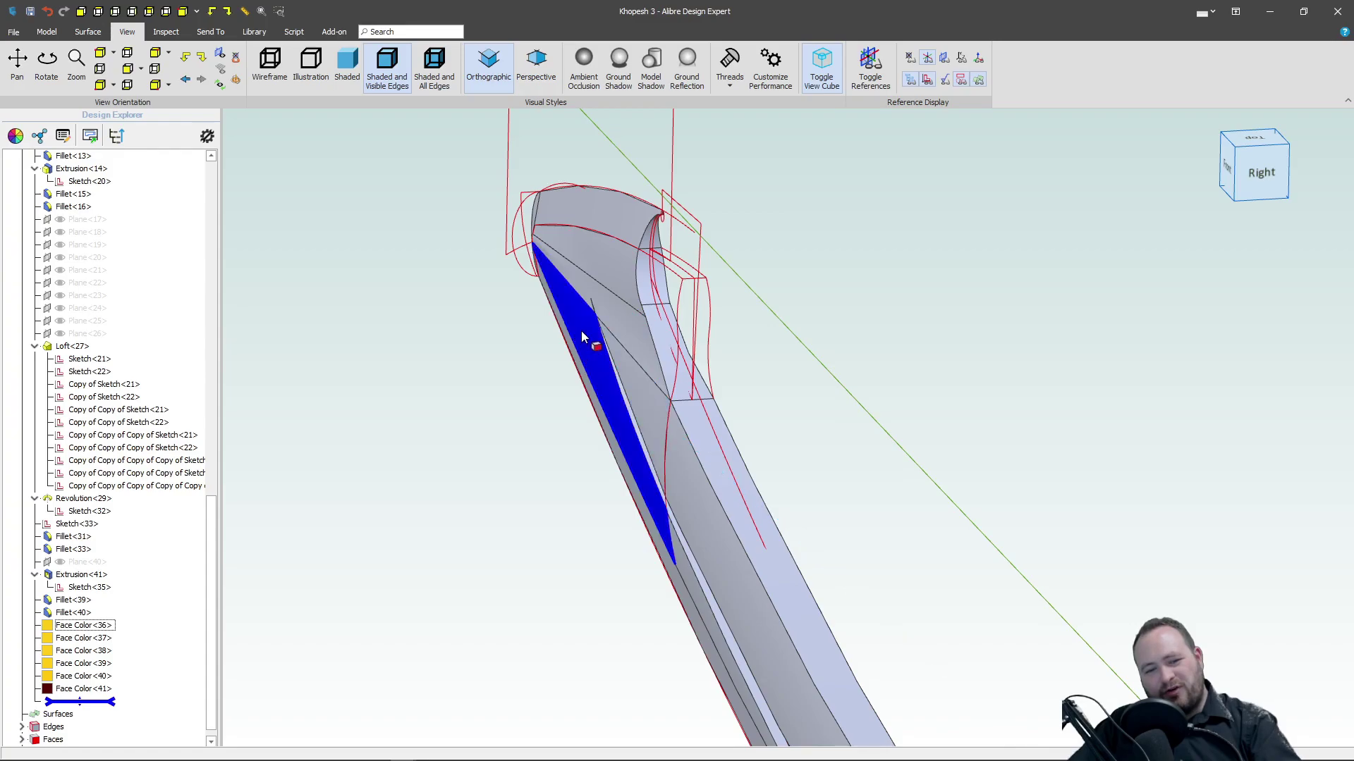
{"action": "middle_click_drag", "start_coordinate": [580, 281], "coordinate": [556, 245]}
{"action": "left_click", "coordinate": [556, 246]}
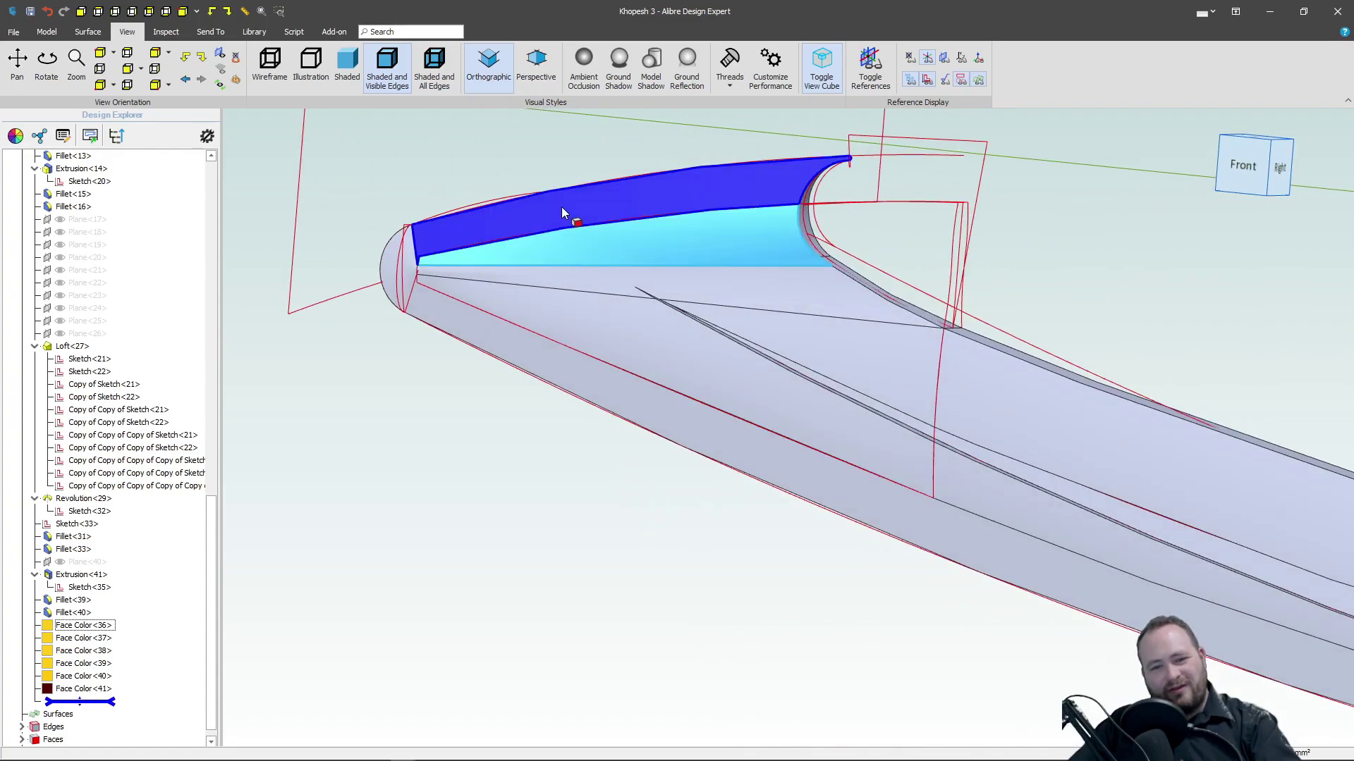
{"action": "left_click", "coordinate": [609, 338]}
{"action": "left_click", "coordinate": [462, 403]}
{"action": "middle_click_drag", "start_coordinate": [536, 405], "coordinate": [527, 402]}
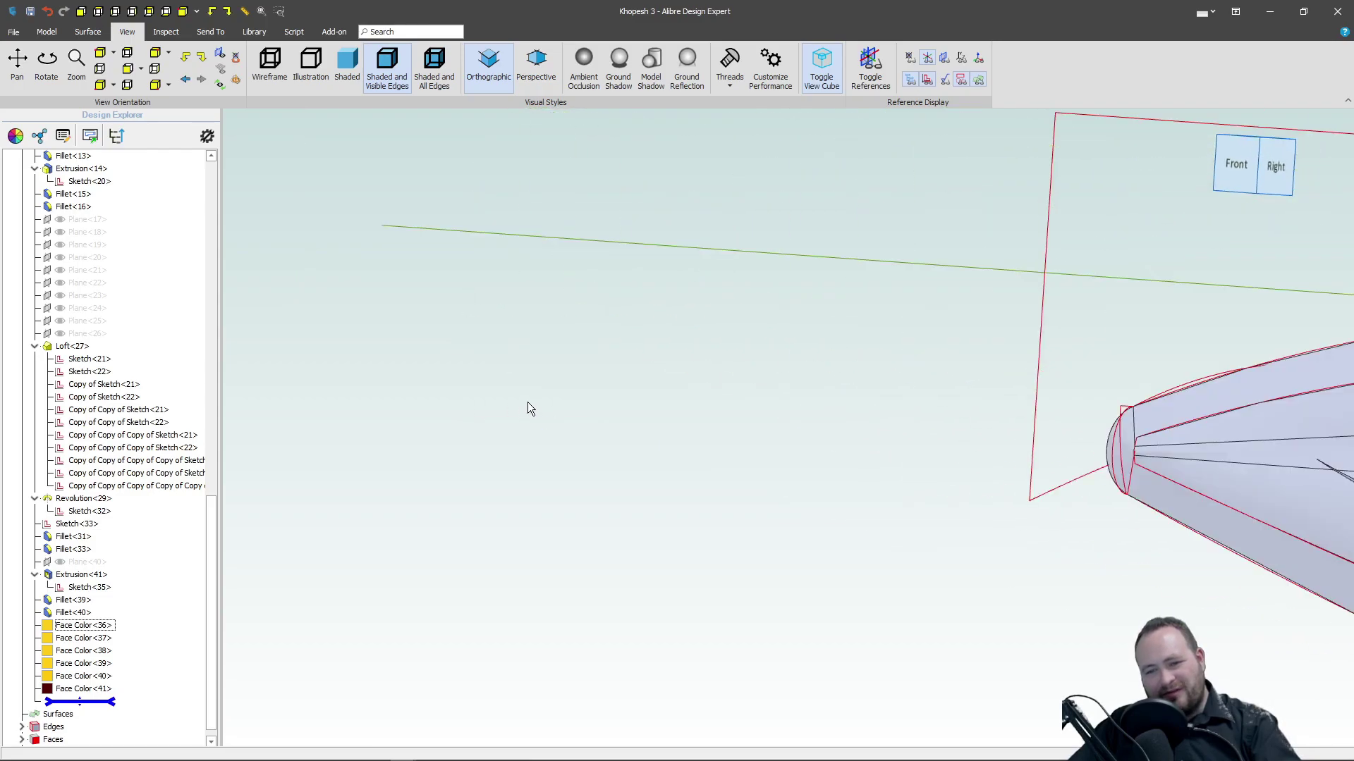
Step: Bring the whole Khopesh 3 sword into view and examine its overall profile from near the front
{"action": "scroll", "coordinate": [375, 362], "scroll_direction": "down", "scroll_amount": 4}
{"action": "scroll", "coordinate": [767, 383], "scroll_direction": "down", "scroll_amount": 2}
{"action": "scroll", "coordinate": [768, 382], "scroll_direction": "down", "scroll_amount": 1}
{"action": "scroll", "coordinate": [935, 335], "scroll_direction": "up", "scroll_amount": 3}
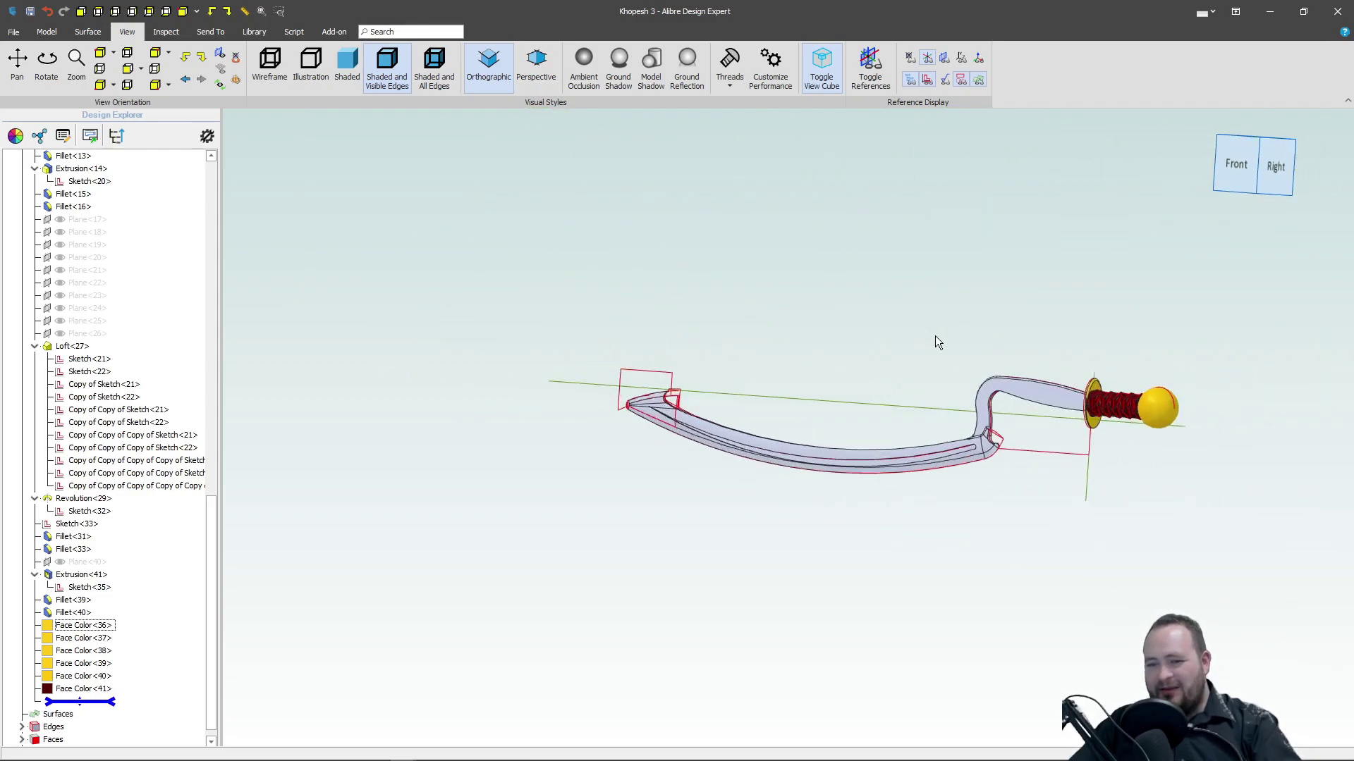
{"action": "middle_click_drag", "start_coordinate": [824, 369], "coordinate": [785, 376]}
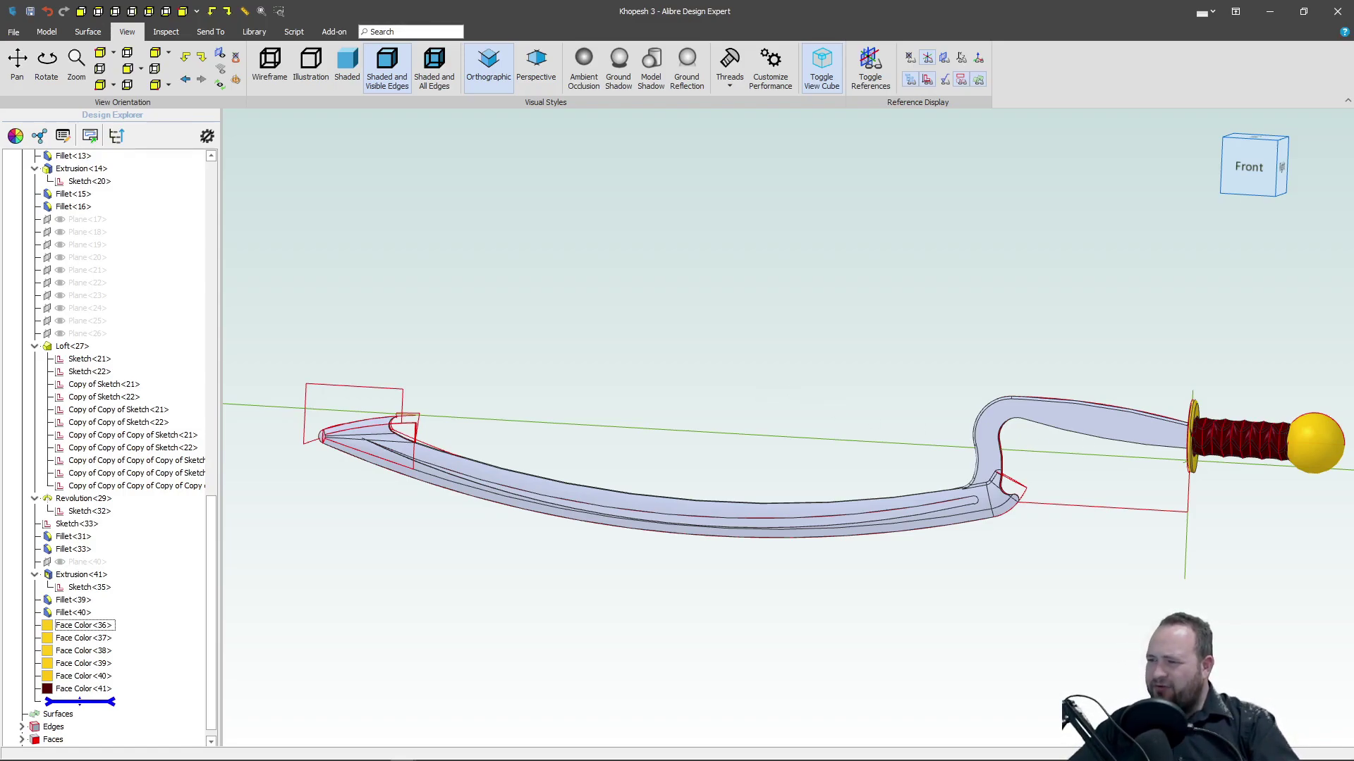
Step: Switch to the Khopesh Second Attempt 2 model and examine its blade from the front
{"action": "left_click_drag", "start_coordinate": [1353, 74], "coordinate": [670, 1]}
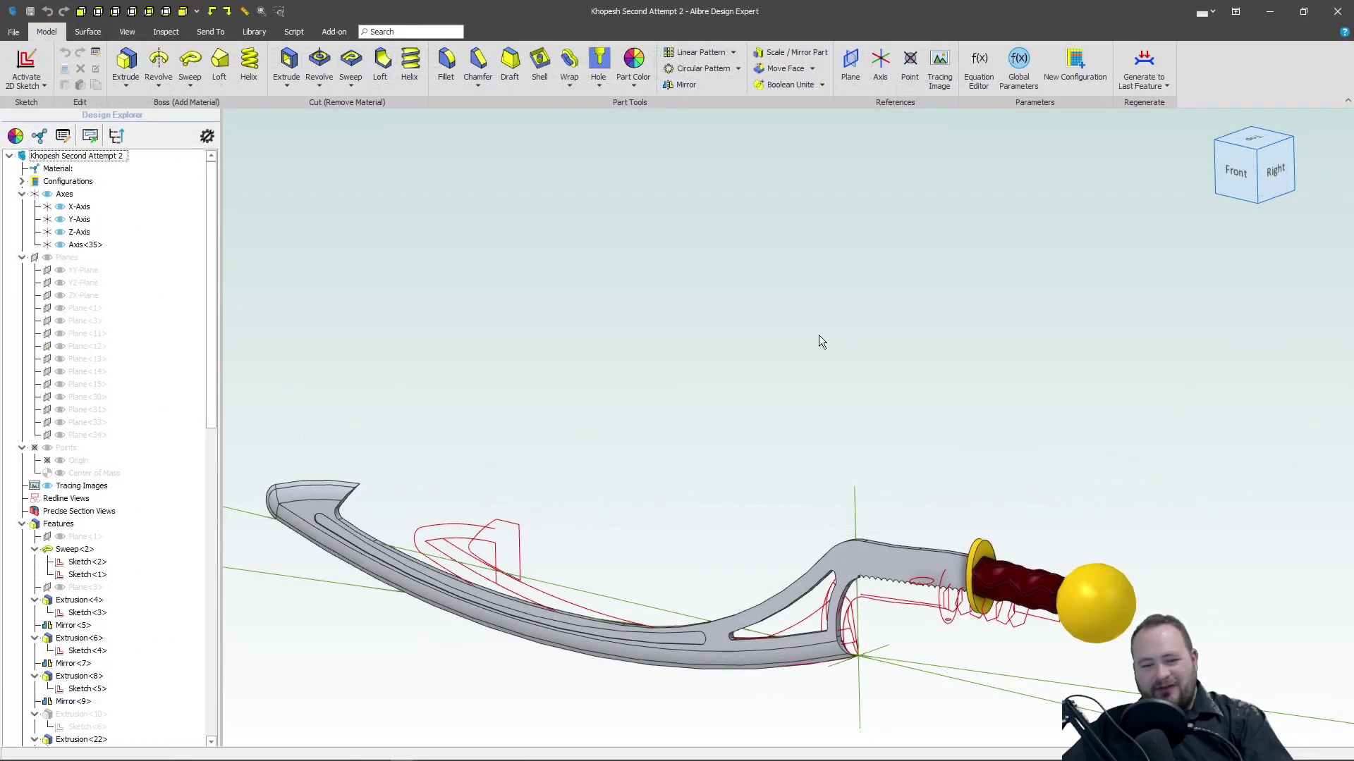
{"action": "scroll", "coordinate": [769, 374], "scroll_direction": "down", "scroll_amount": 3}
{"action": "scroll", "coordinate": [716, 574], "scroll_direction": "up", "scroll_amount": 4}
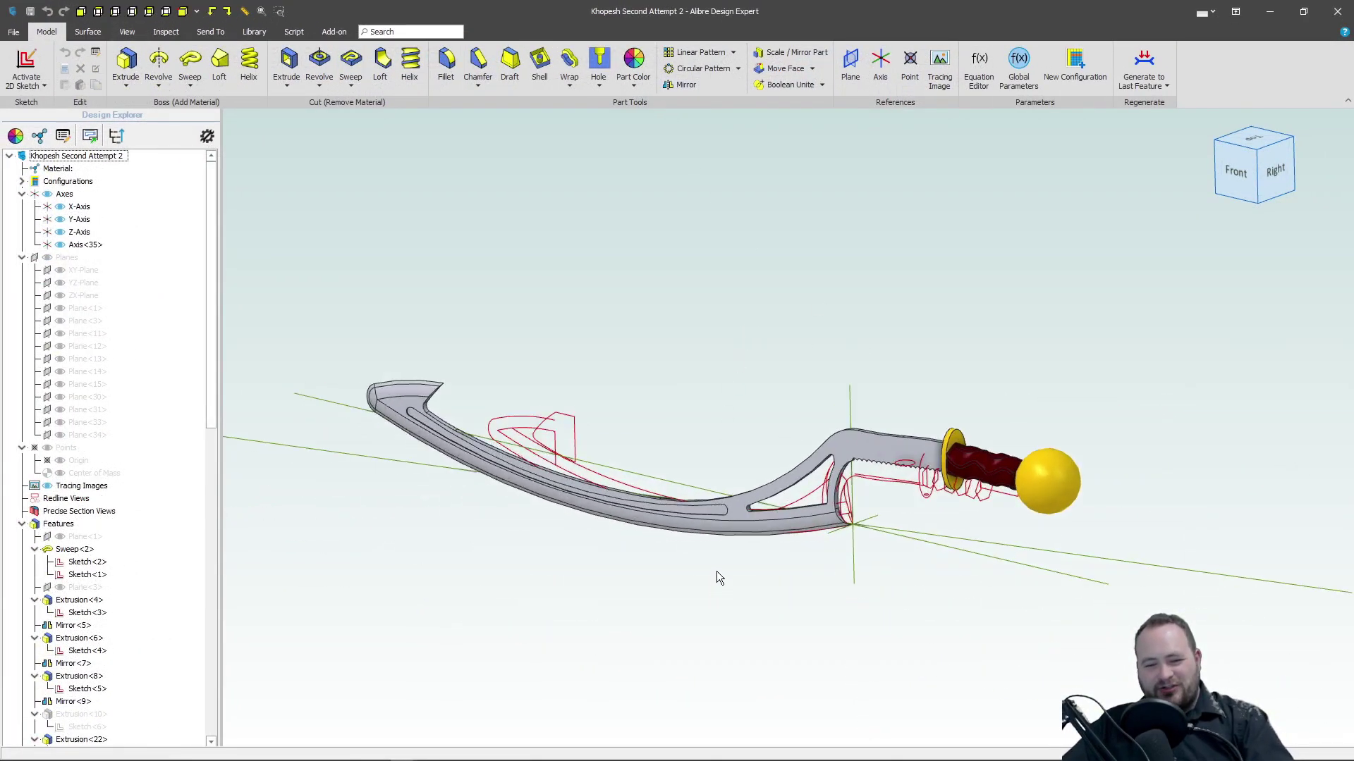
{"action": "left_click", "coordinate": [1232, 179]}
{"action": "scroll", "coordinate": [712, 463], "scroll_direction": "up", "scroll_amount": 5}
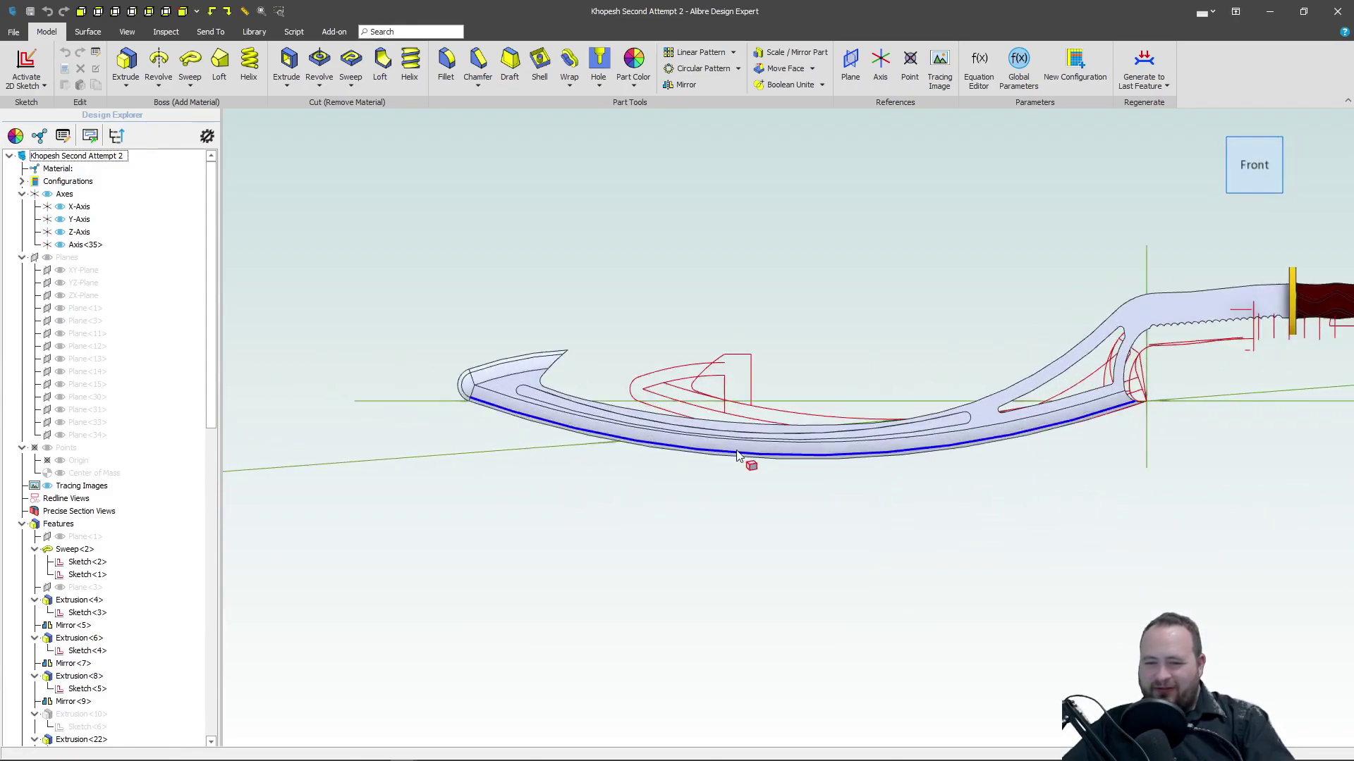
Step: Examine the completed sword from the back, from the pommel and serrated shank to the hooked tip
{"action": "right_click_drag", "start_coordinate": [739, 457], "coordinate": [919, 373]}
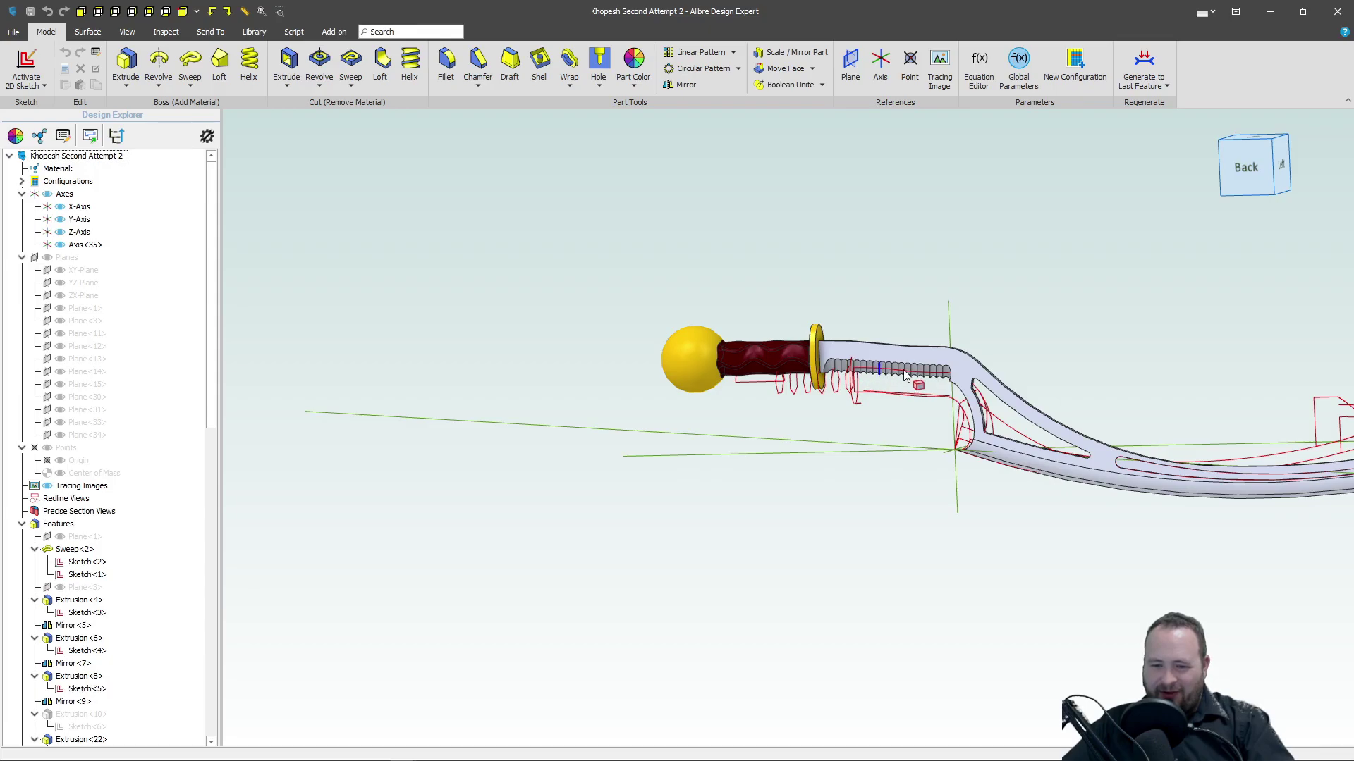
{"action": "scroll", "coordinate": [907, 376], "scroll_direction": "down", "scroll_amount": 4}
{"action": "scroll", "coordinate": [975, 387], "scroll_direction": "up", "scroll_amount": 3}
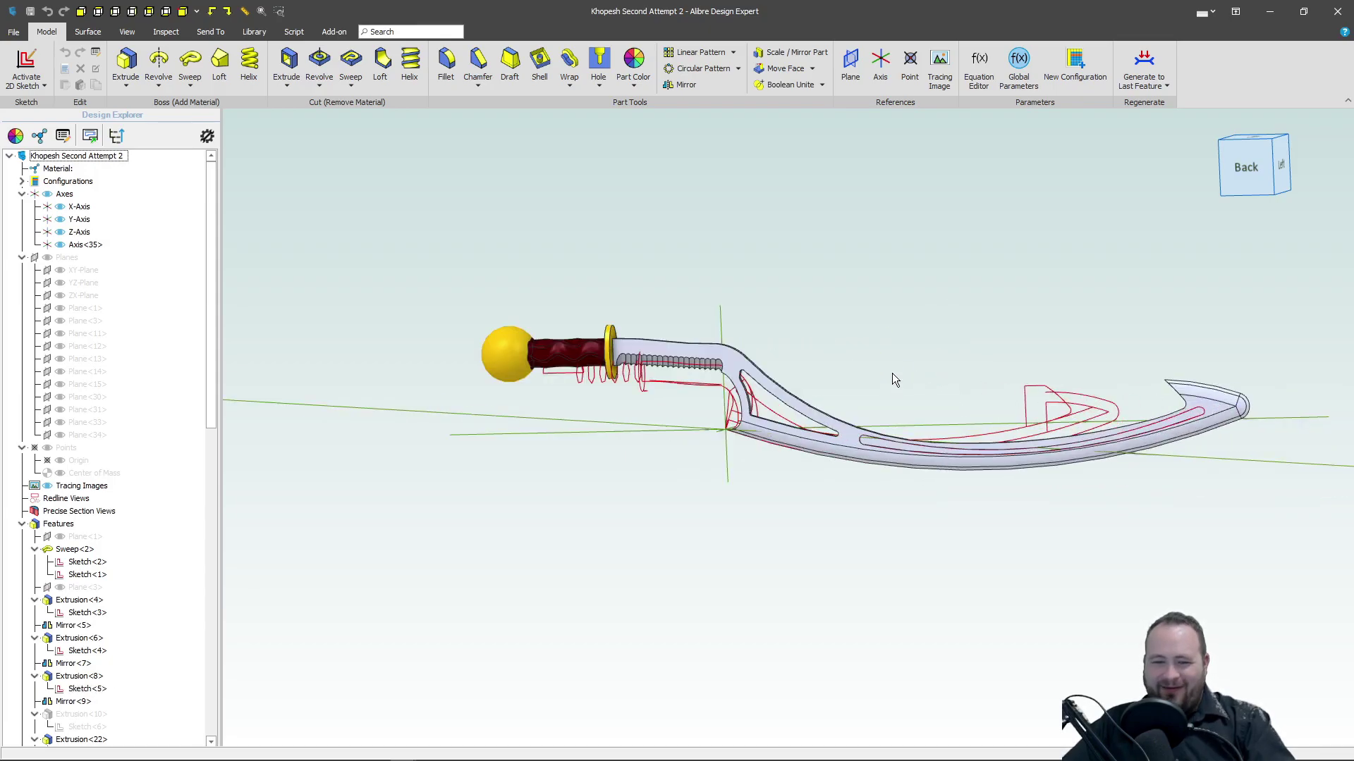
{"action": "right_click_drag", "start_coordinate": [894, 381], "coordinate": [1005, 404]}
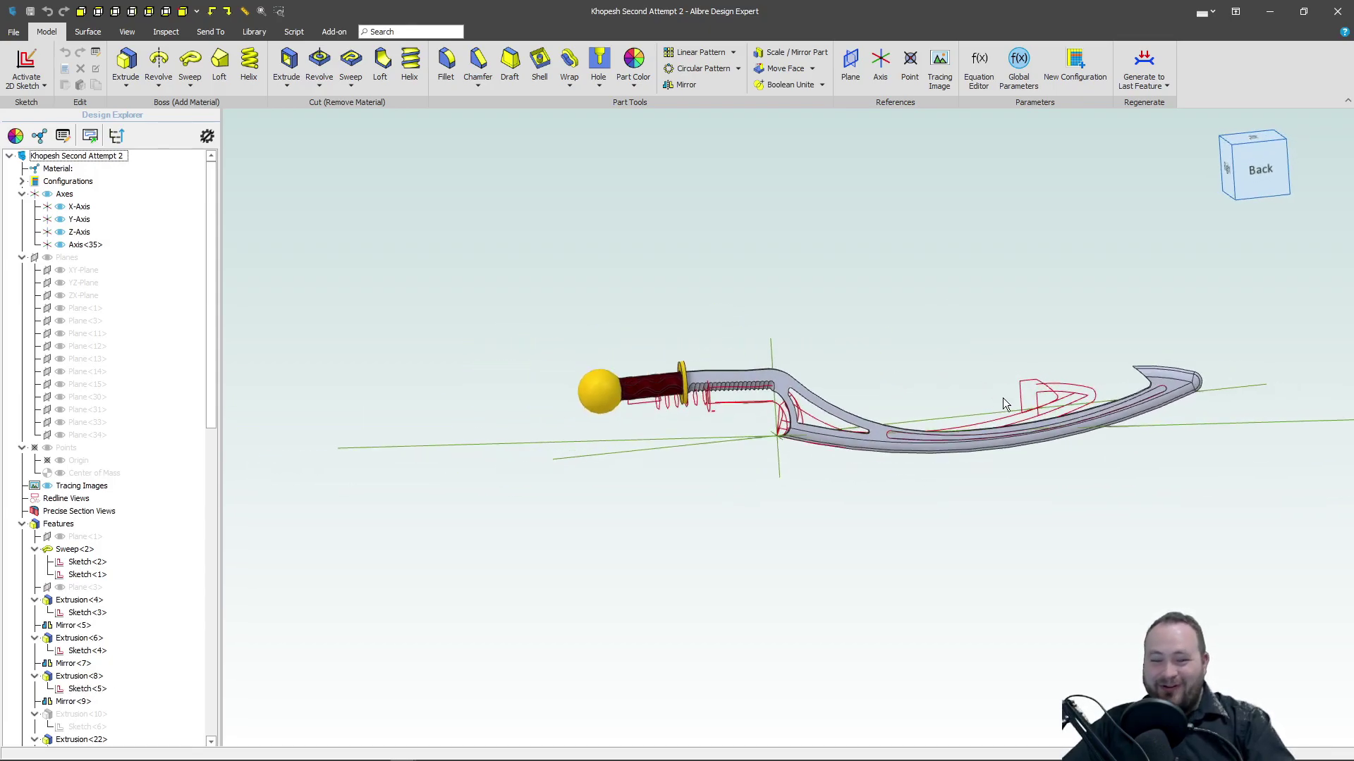
{"action": "scroll", "coordinate": [980, 419], "scroll_direction": "up", "scroll_amount": 2}
Step: Roll the feature history back to just after the first plane, before Sweep<2>
{"action": "scroll", "coordinate": [64, 606], "scroll_direction": "down", "scroll_amount": 15}
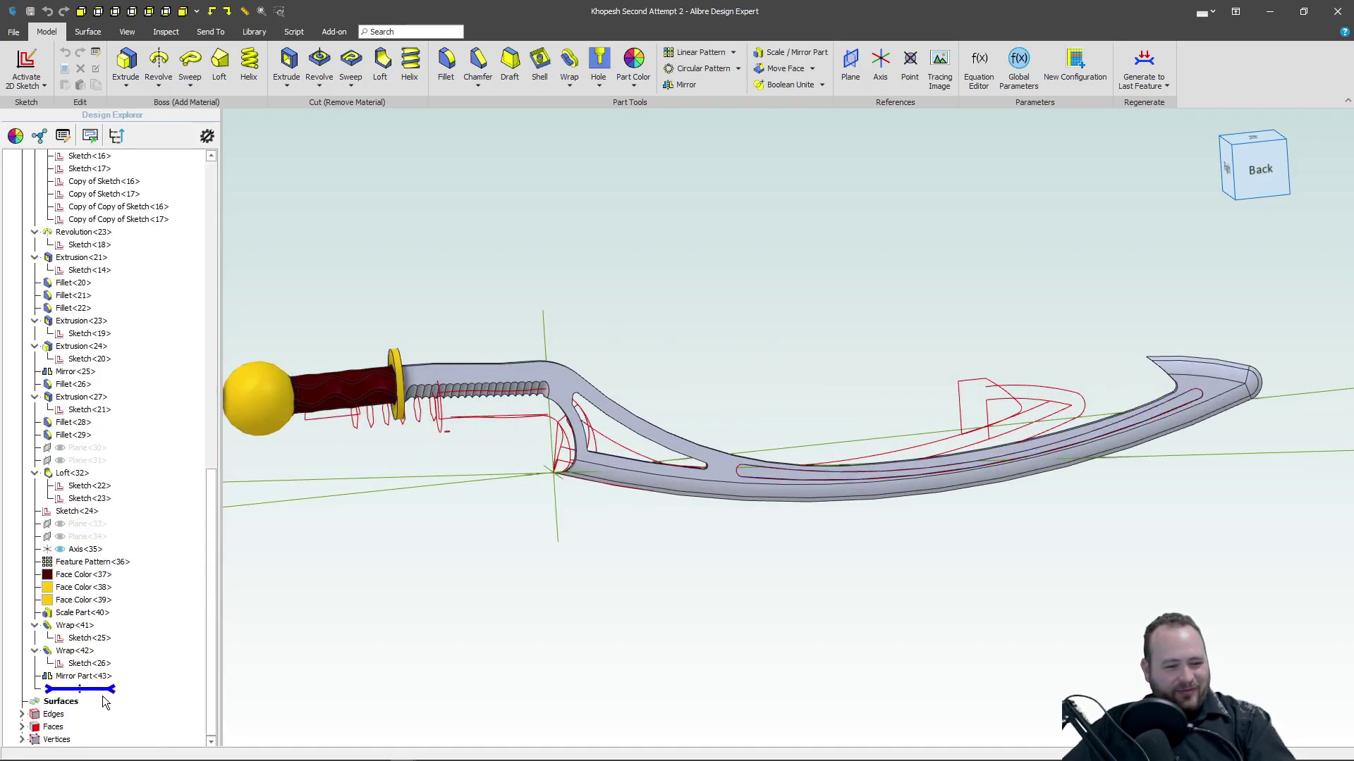
{"action": "left_click_drag", "start_coordinate": [104, 690], "coordinate": [99, 284]}
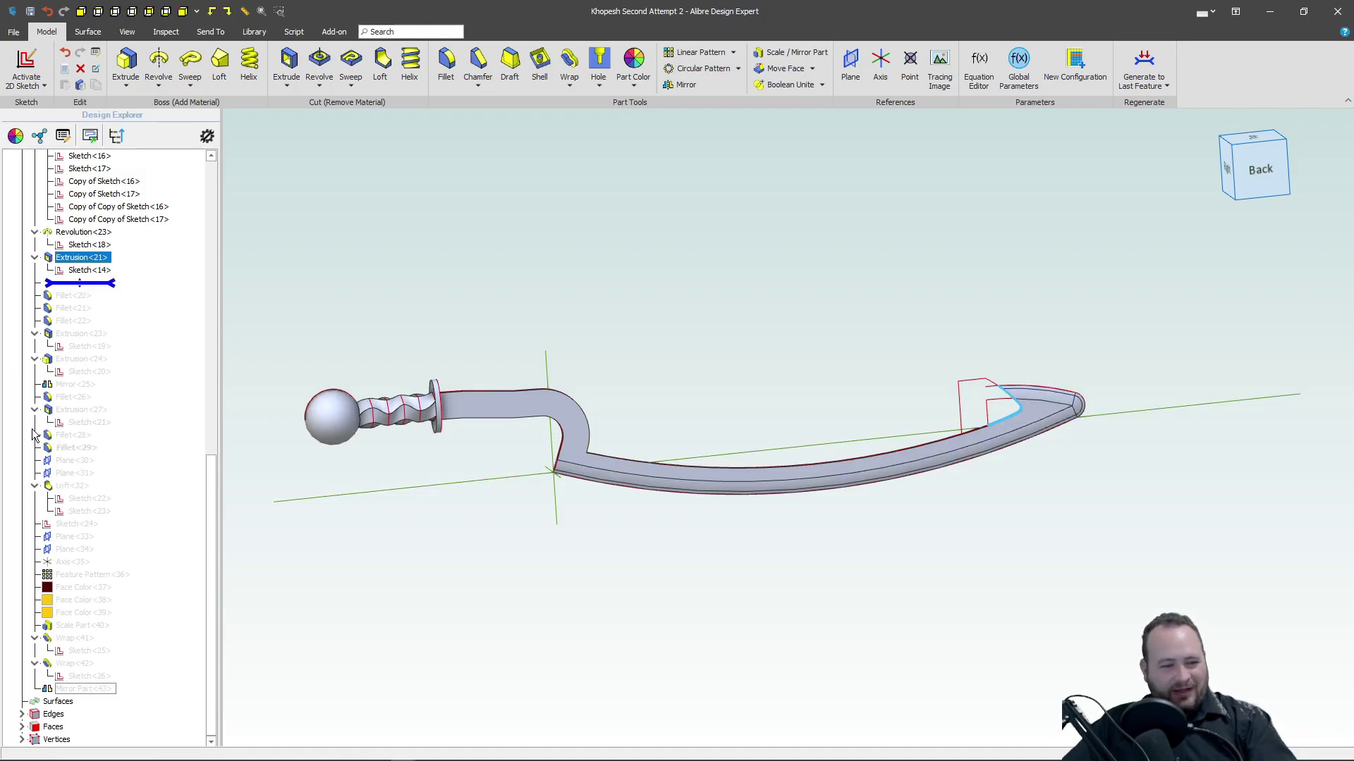
{"action": "scroll", "coordinate": [33, 435], "scroll_direction": "up", "scroll_amount": 5}
{"action": "left_click_drag", "start_coordinate": [80, 485], "coordinate": [94, 205]}
{"action": "scroll", "coordinate": [106, 465], "scroll_direction": "up", "scroll_amount": 10}
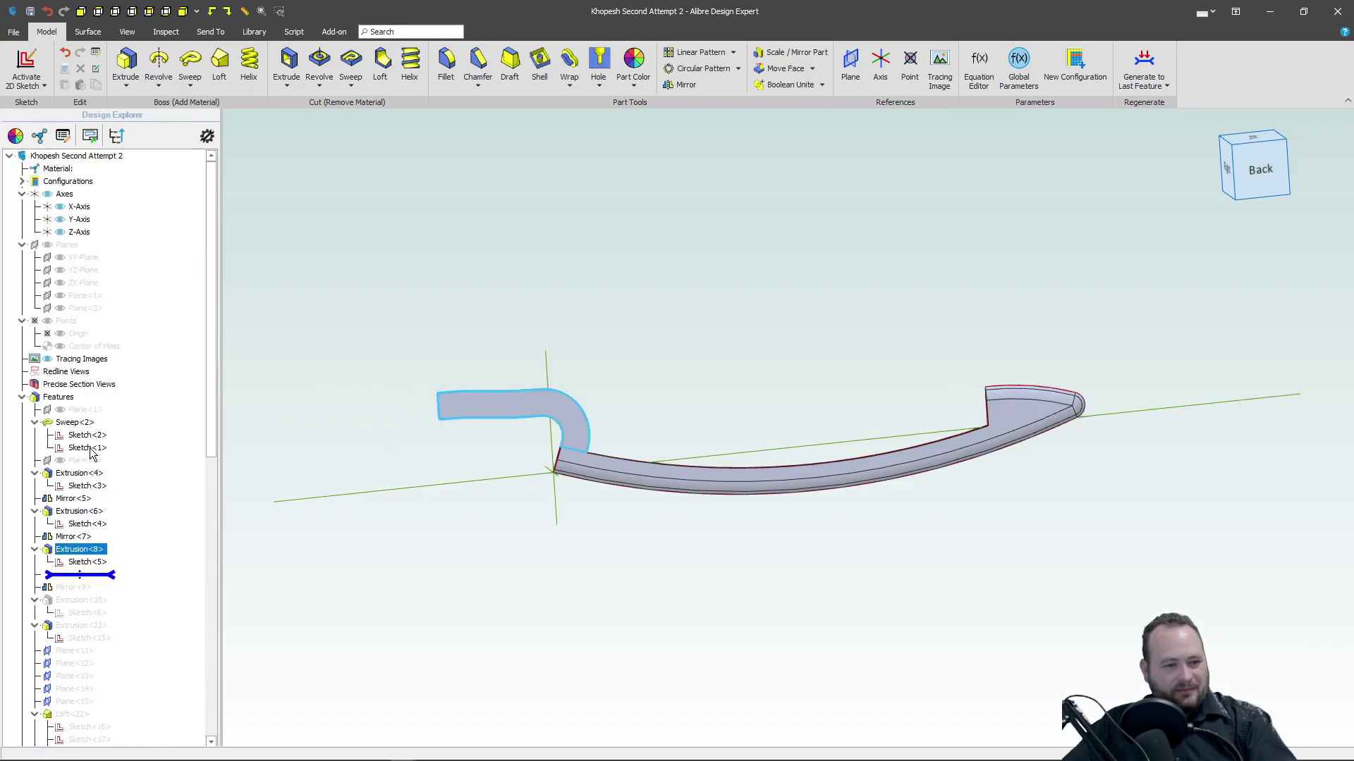
{"action": "mouse_move", "coordinate": [91, 575]}
{"action": "left_mouse_down"}
{"action": "mouse_move", "coordinate": [96, 422]}
{"action": "mouse_move", "coordinate": [67, 414]}
{"action": "left_mouse_up"}
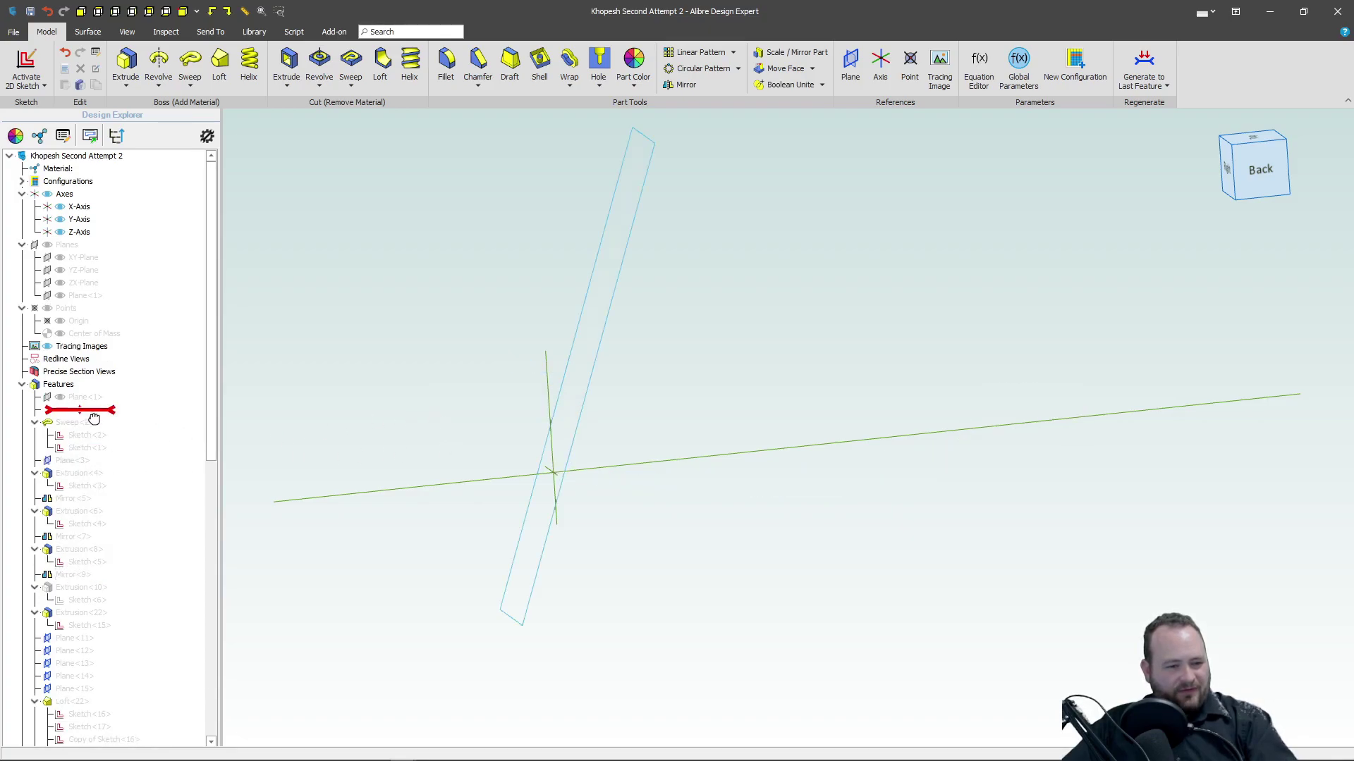
Step: Roll the history forward through Sweep<2> and examine the swept blade edge from the front
{"action": "left_click_drag", "start_coordinate": [94, 419], "coordinate": [80, 448]}
{"action": "mouse_move", "coordinate": [674, 412]}
{"action": "middle_mouse_down"}
{"action": "mouse_move", "coordinate": [789, 441]}
{"action": "mouse_move", "coordinate": [769, 427]}
{"action": "middle_mouse_up"}
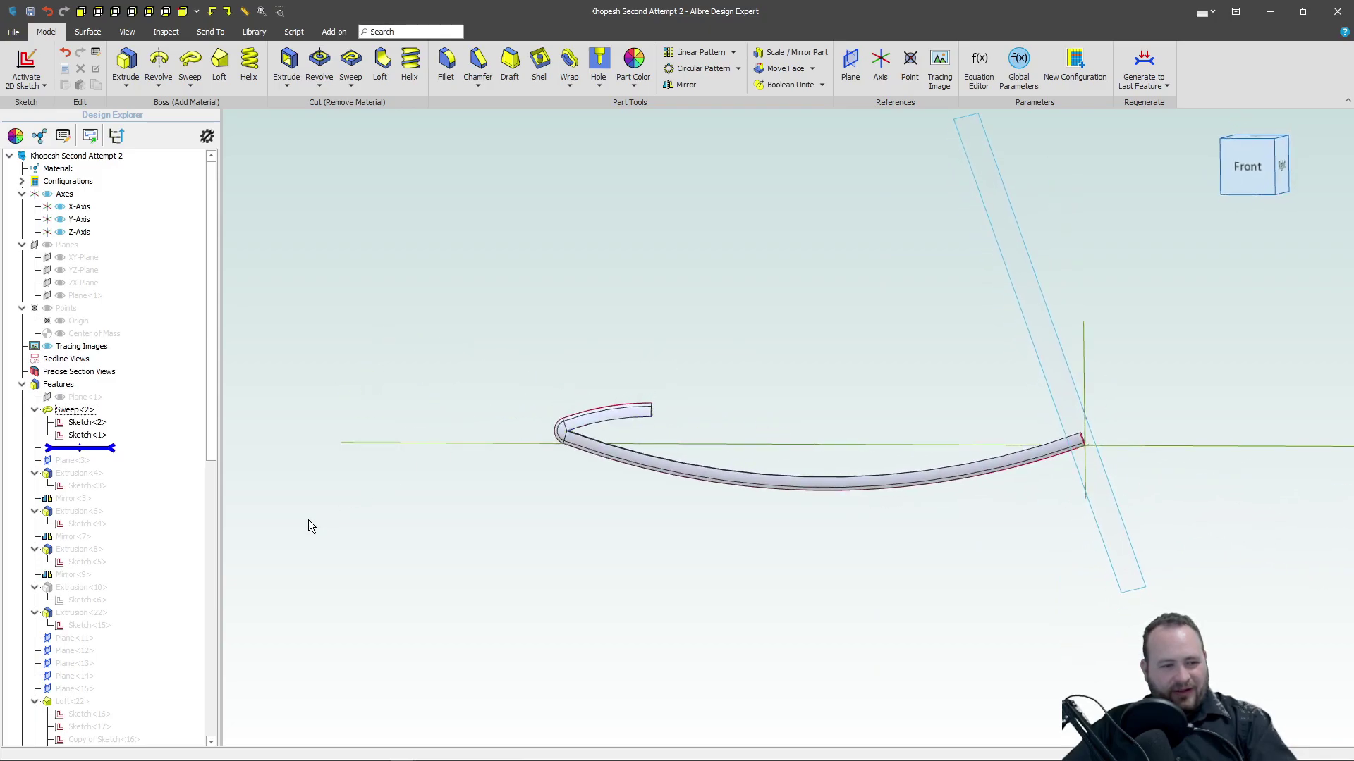
{"action": "middle_click_drag", "start_coordinate": [558, 409], "coordinate": [952, 454]}
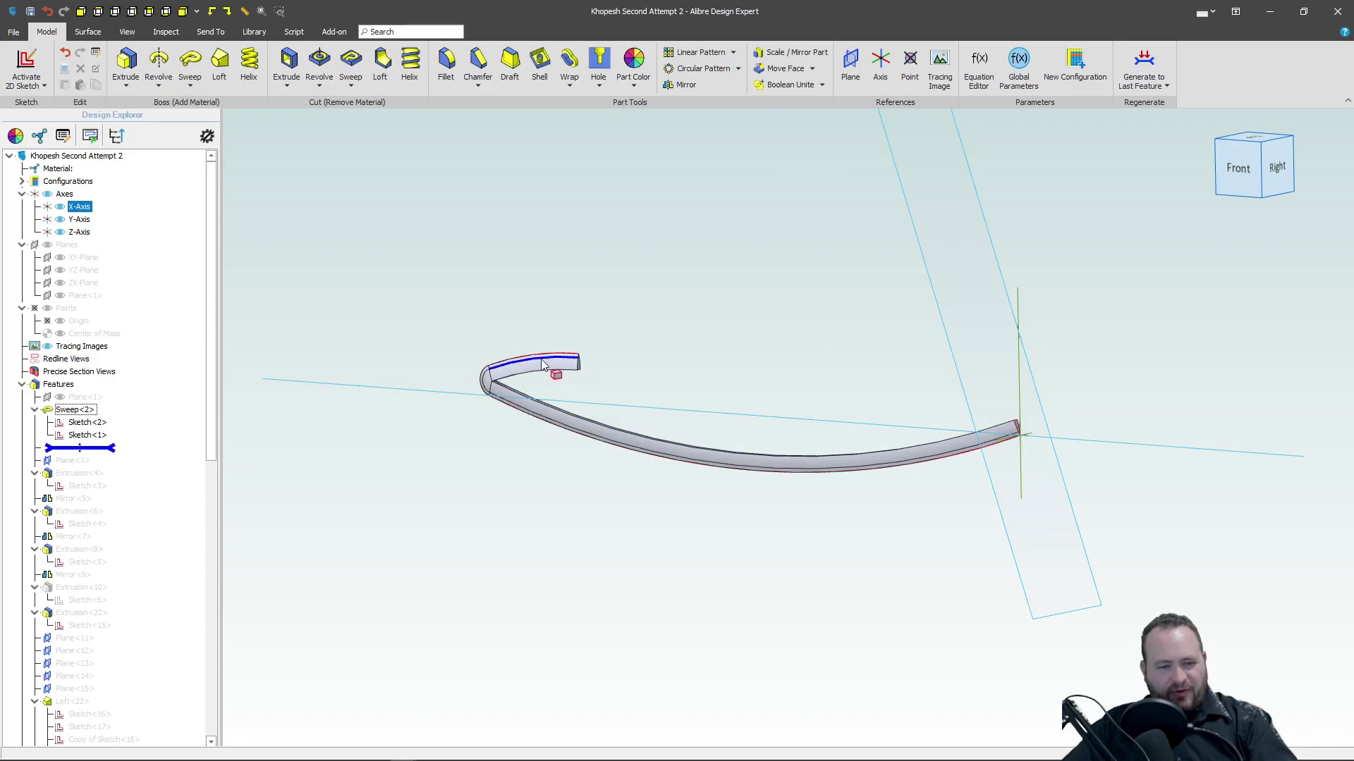
{"action": "scroll", "coordinate": [501, 387], "scroll_direction": "up", "scroll_amount": 3}
{"action": "scroll", "coordinate": [502, 386], "scroll_direction": "down", "scroll_amount": 4}
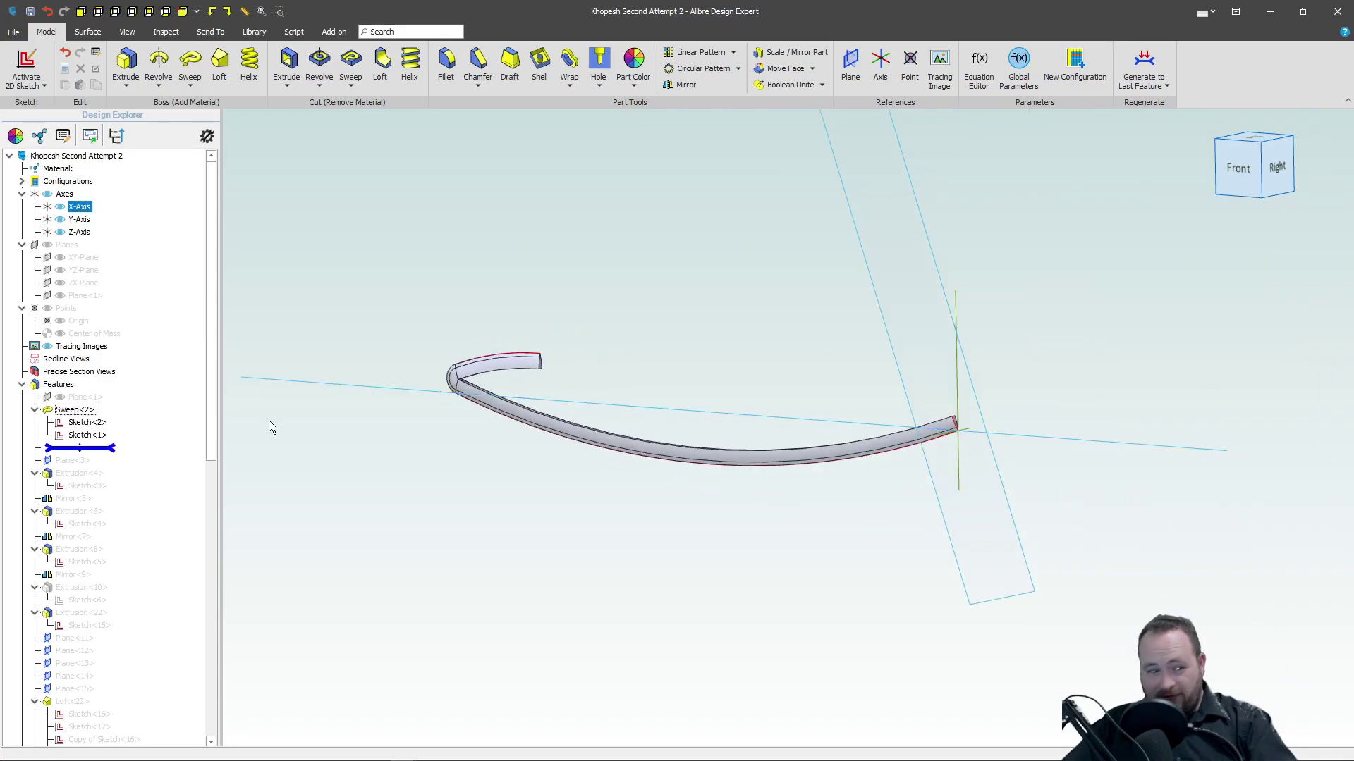
Step: Roll the history forward through Extrusion<4> and examine the extruded infill inside the hooked tip
{"action": "left_click_drag", "start_coordinate": [80, 459], "coordinate": [80, 488]}
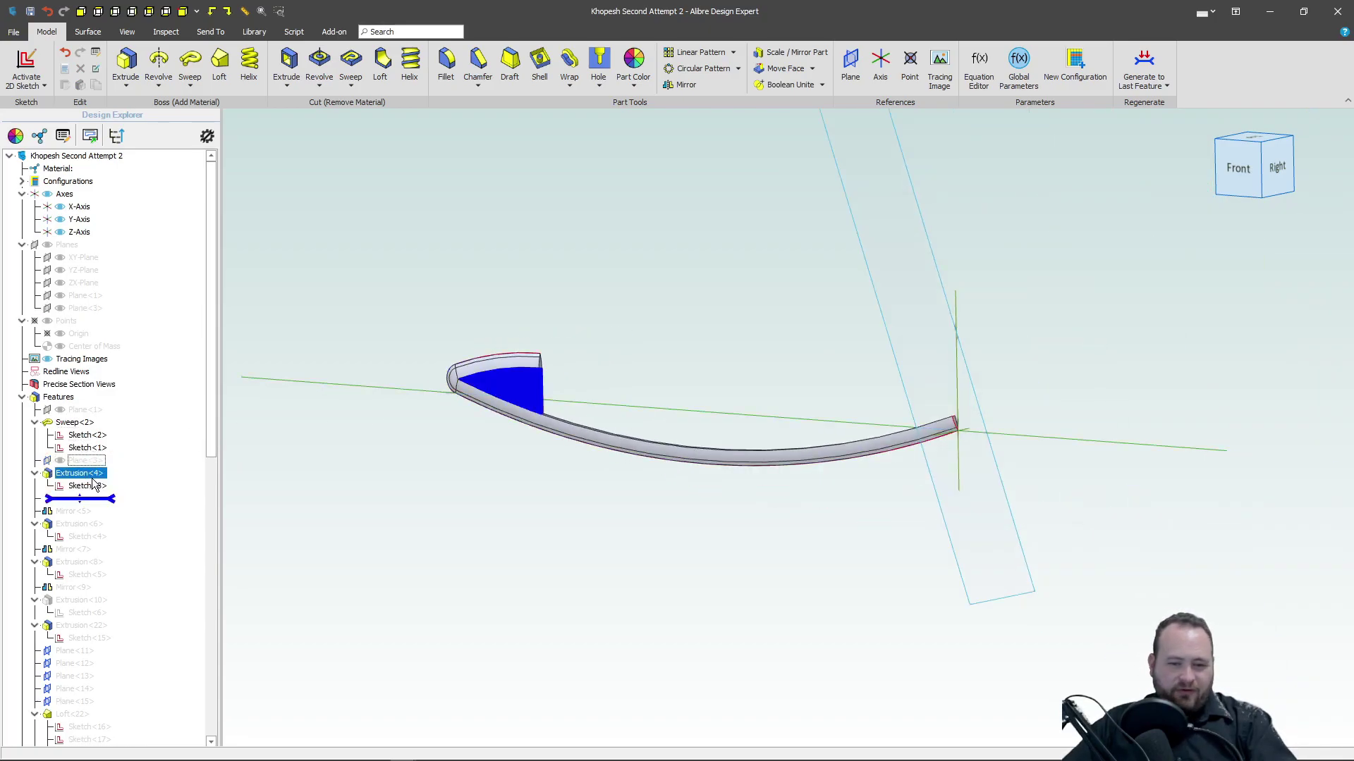
{"action": "scroll", "coordinate": [547, 373], "scroll_direction": "up", "scroll_amount": 2}
{"action": "scroll", "coordinate": [547, 374], "scroll_direction": "up", "scroll_amount": 3}
{"action": "middle_click_drag", "start_coordinate": [520, 423], "coordinate": [506, 421]}
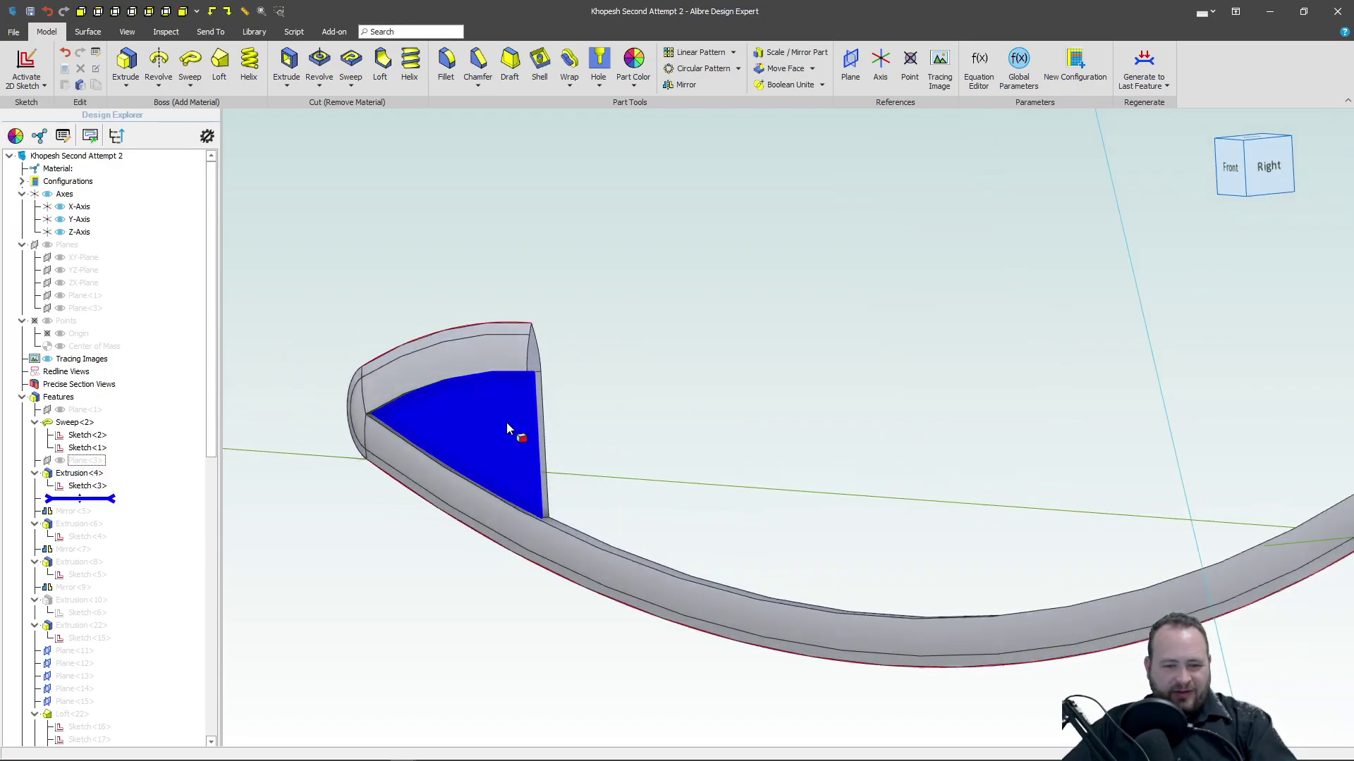
{"action": "scroll", "coordinate": [511, 402], "scroll_direction": "up", "scroll_amount": 4}
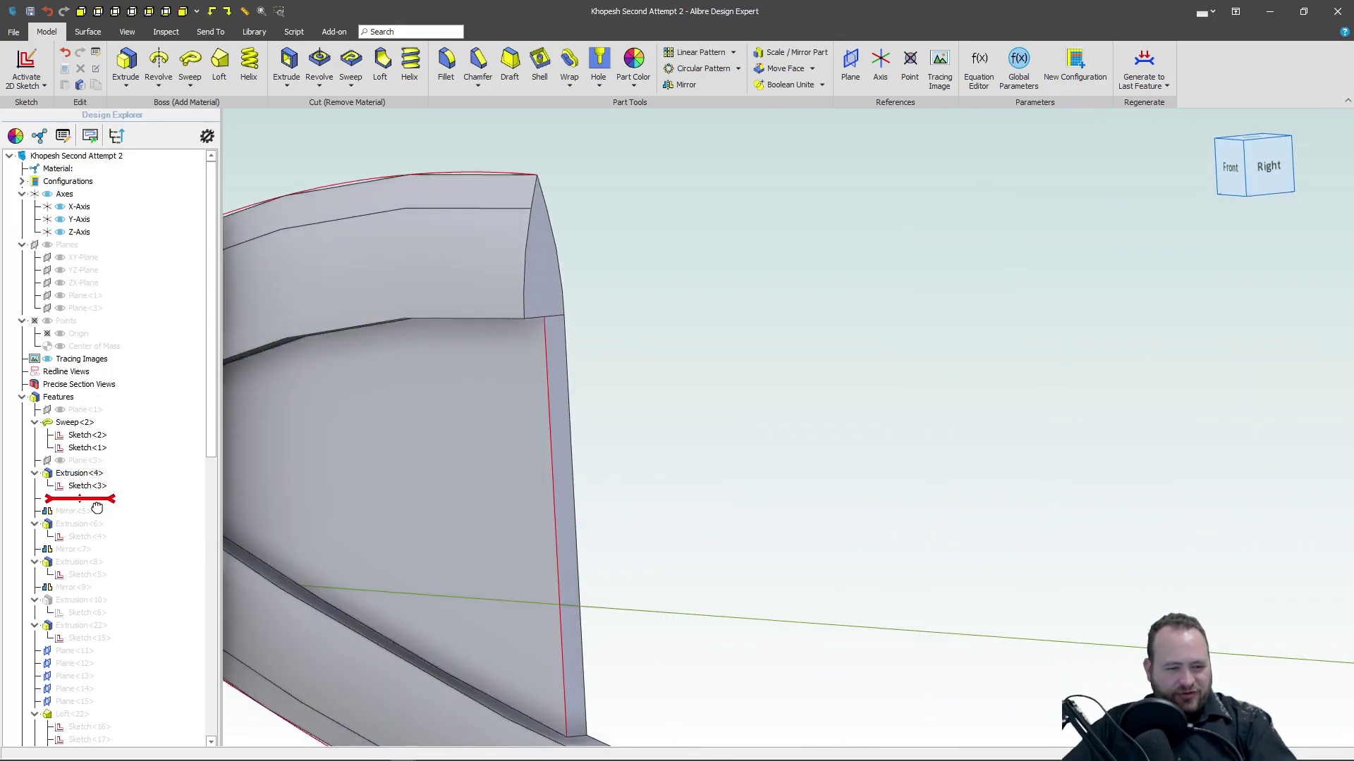
Step: Roll the history forward through Mirror<5> and inspect where the mirrored infill meets the swept edge's end profile
{"action": "left_click_drag", "start_coordinate": [97, 507], "coordinate": [94, 509]}
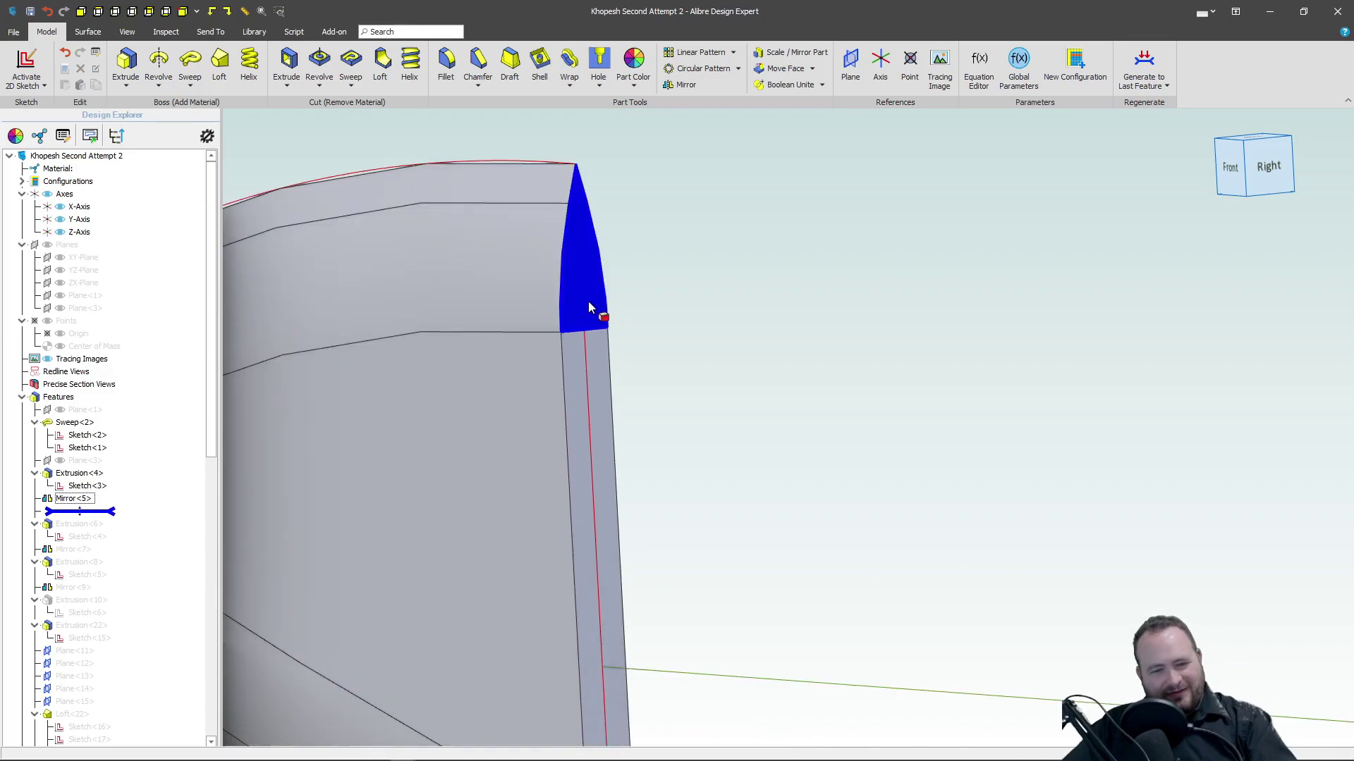
{"action": "scroll", "coordinate": [588, 303], "scroll_direction": "up", "scroll_amount": 2}
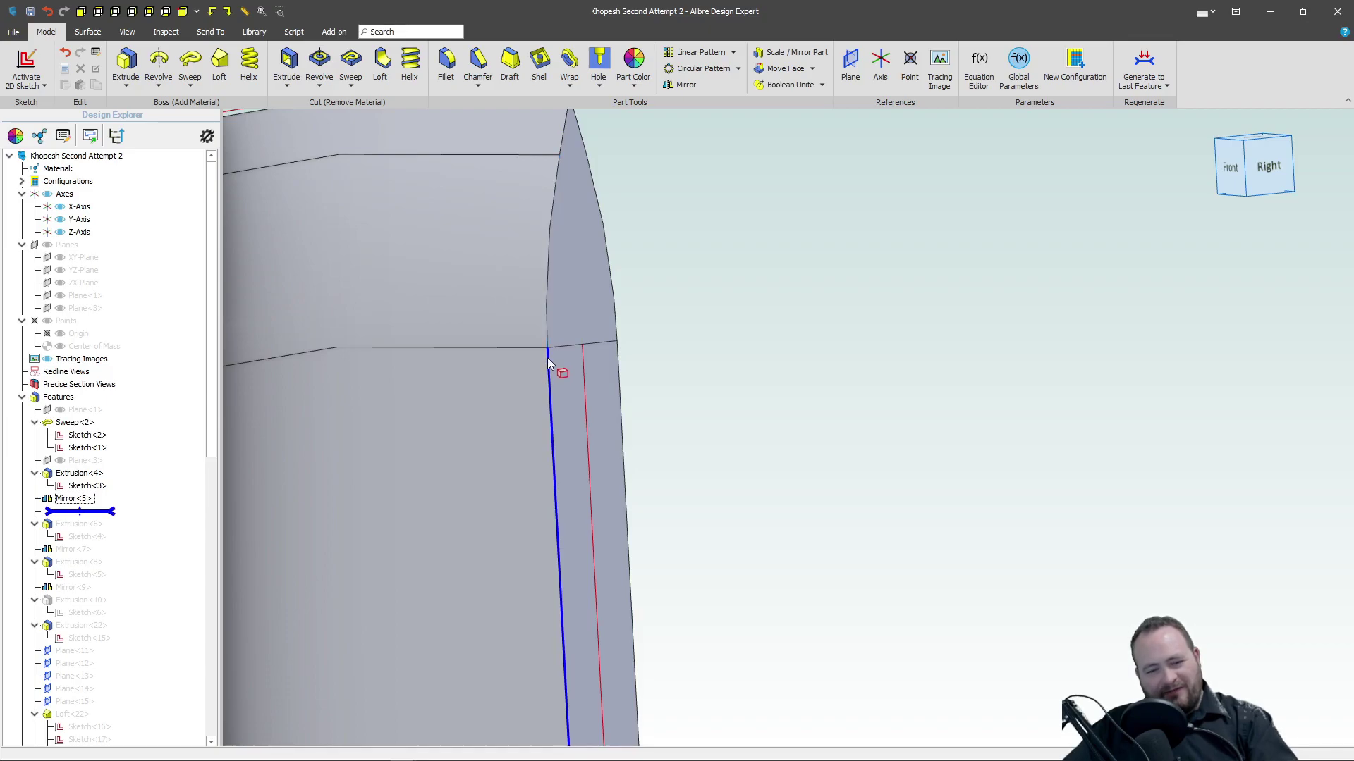
{"action": "scroll", "coordinate": [544, 201], "scroll_direction": "down", "scroll_amount": 5}
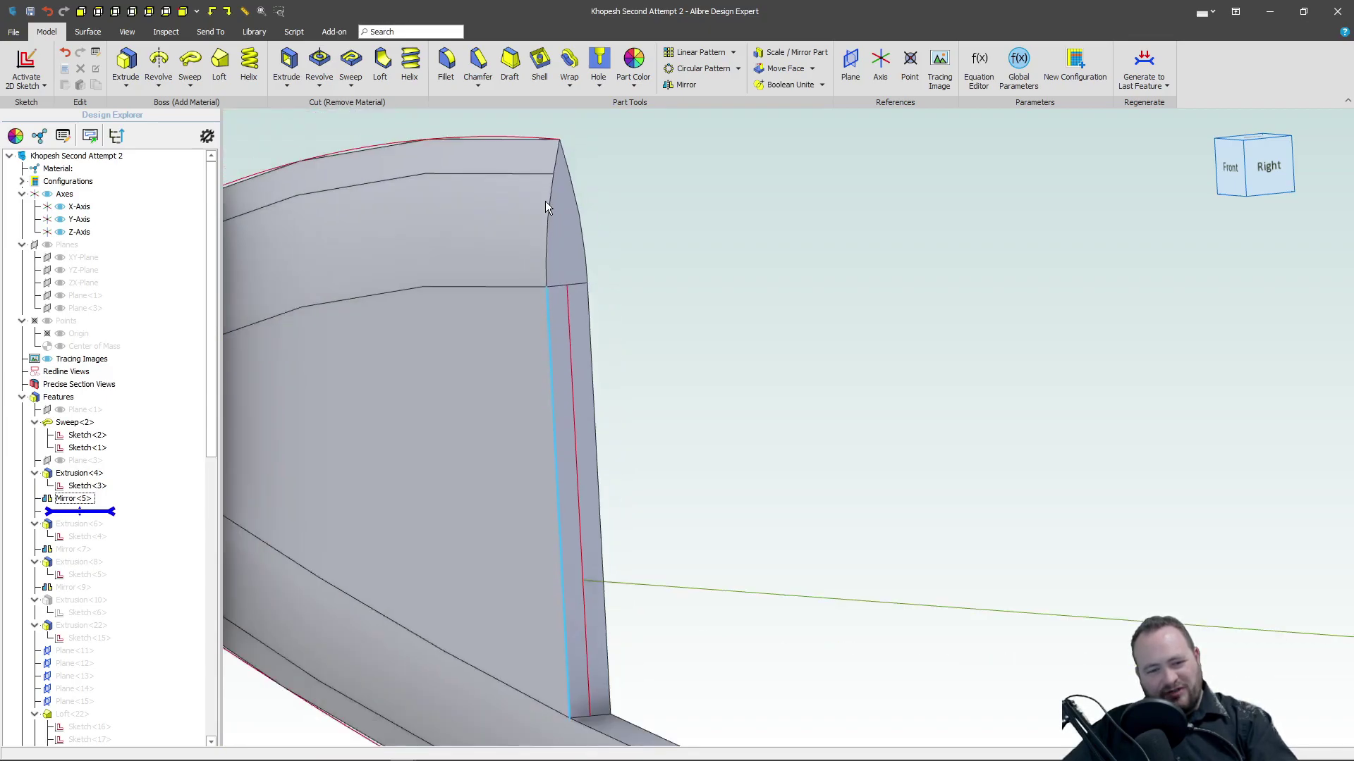
{"action": "scroll", "coordinate": [548, 449], "scroll_direction": "up", "scroll_amount": 3}
{"action": "scroll", "coordinate": [481, 441], "scroll_direction": "down", "scroll_amount": 4}
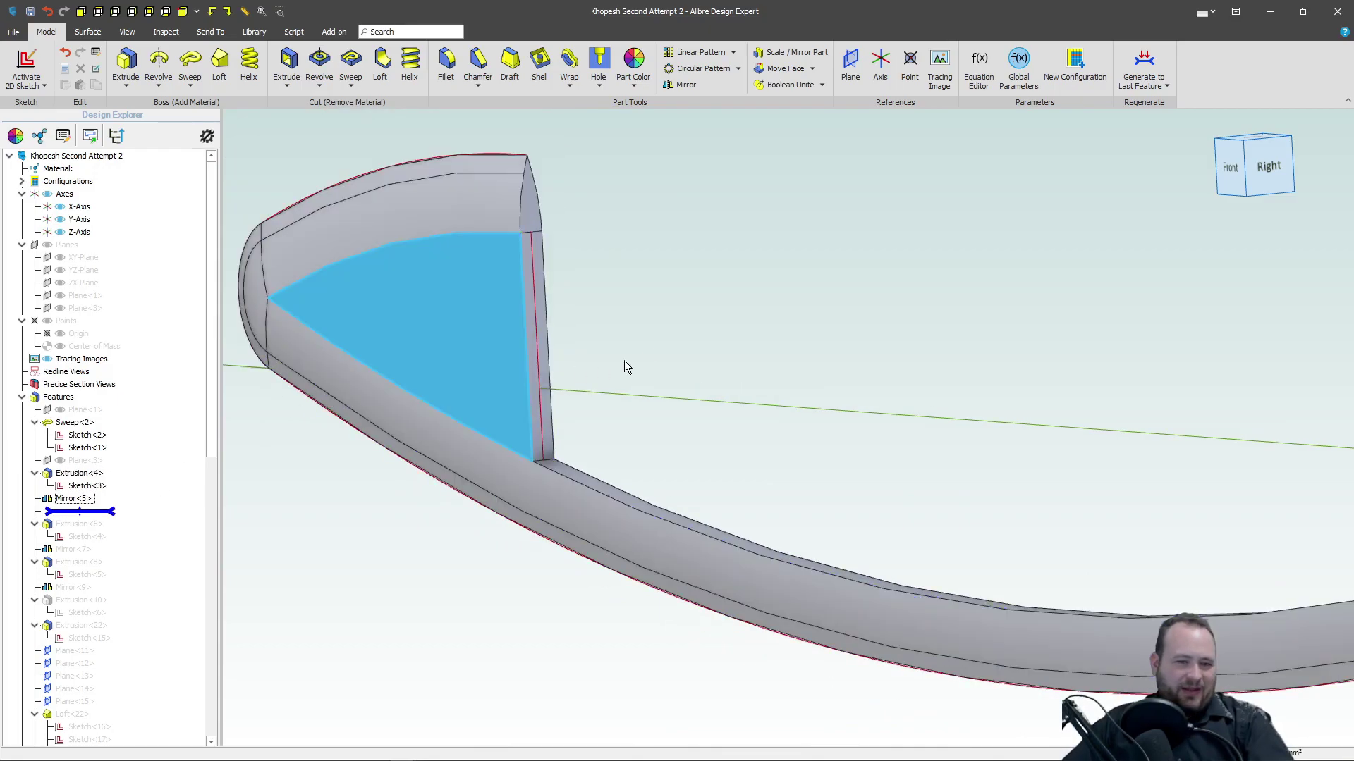
Step: Examine the hooked tip's flat side face against the surrounding swept edge and select that face
{"action": "mouse_move", "coordinate": [625, 301]}
{"action": "middle_mouse_down"}
{"action": "mouse_move", "coordinate": [612, 299]}
{"action": "mouse_move", "coordinate": [630, 299]}
{"action": "middle_mouse_up"}
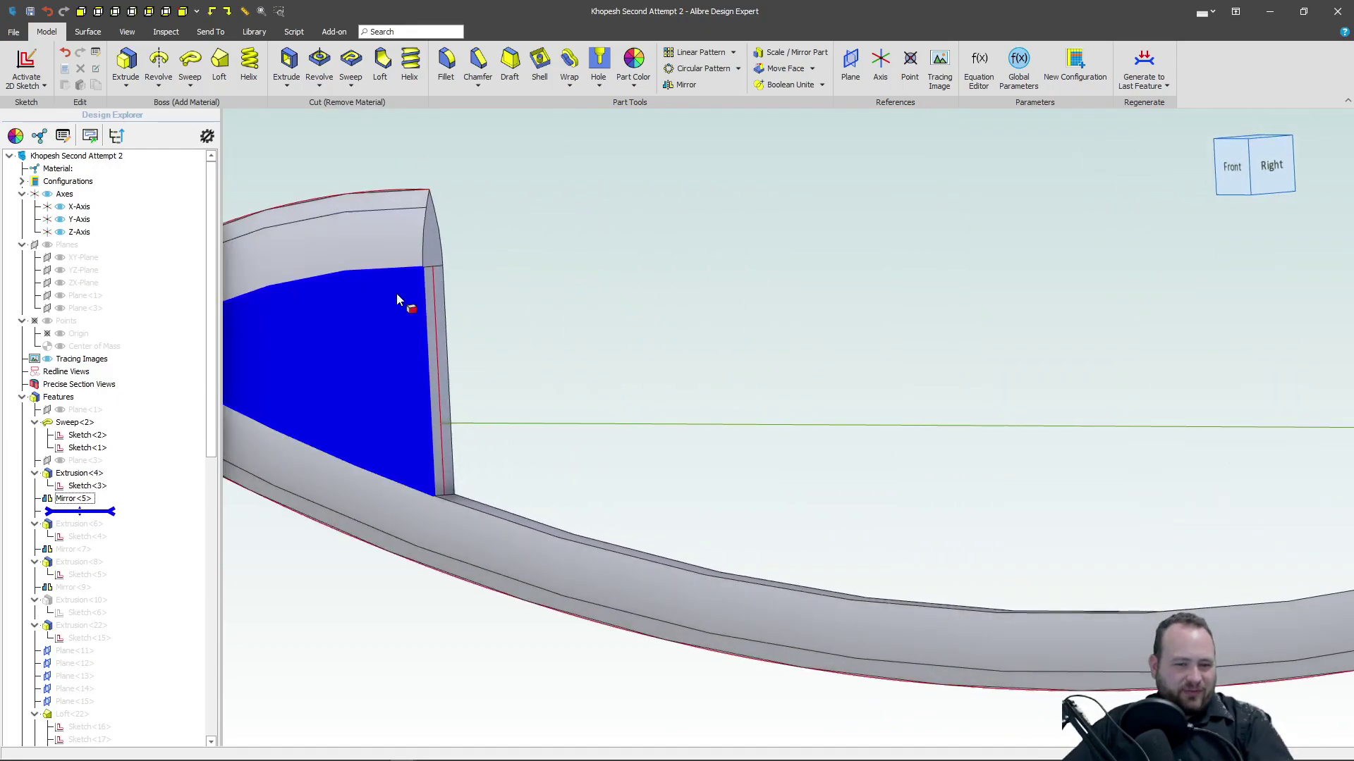
{"action": "scroll", "coordinate": [442, 371], "scroll_direction": "down", "scroll_amount": 3}
{"action": "scroll", "coordinate": [336, 361], "scroll_direction": "up", "scroll_amount": 5}
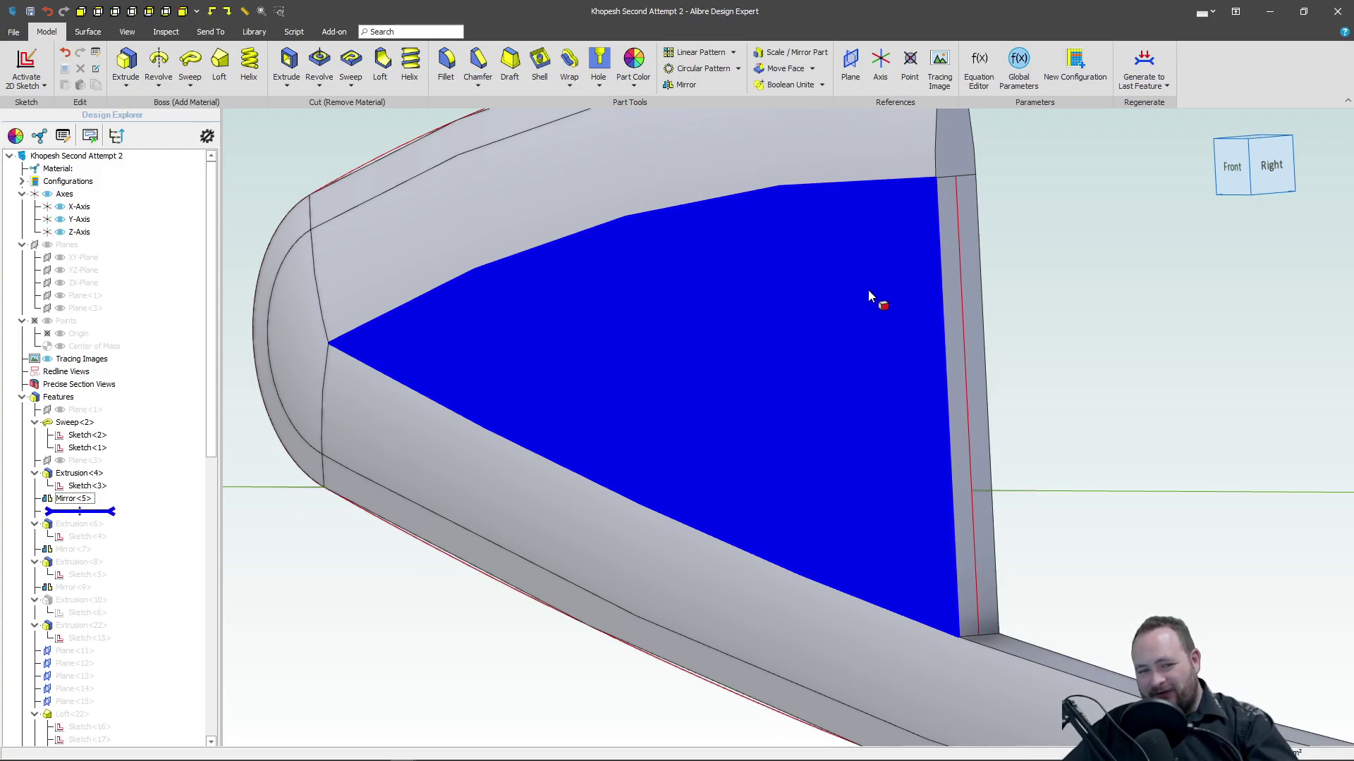
{"action": "scroll", "coordinate": [867, 290], "scroll_direction": "down", "scroll_amount": 6}
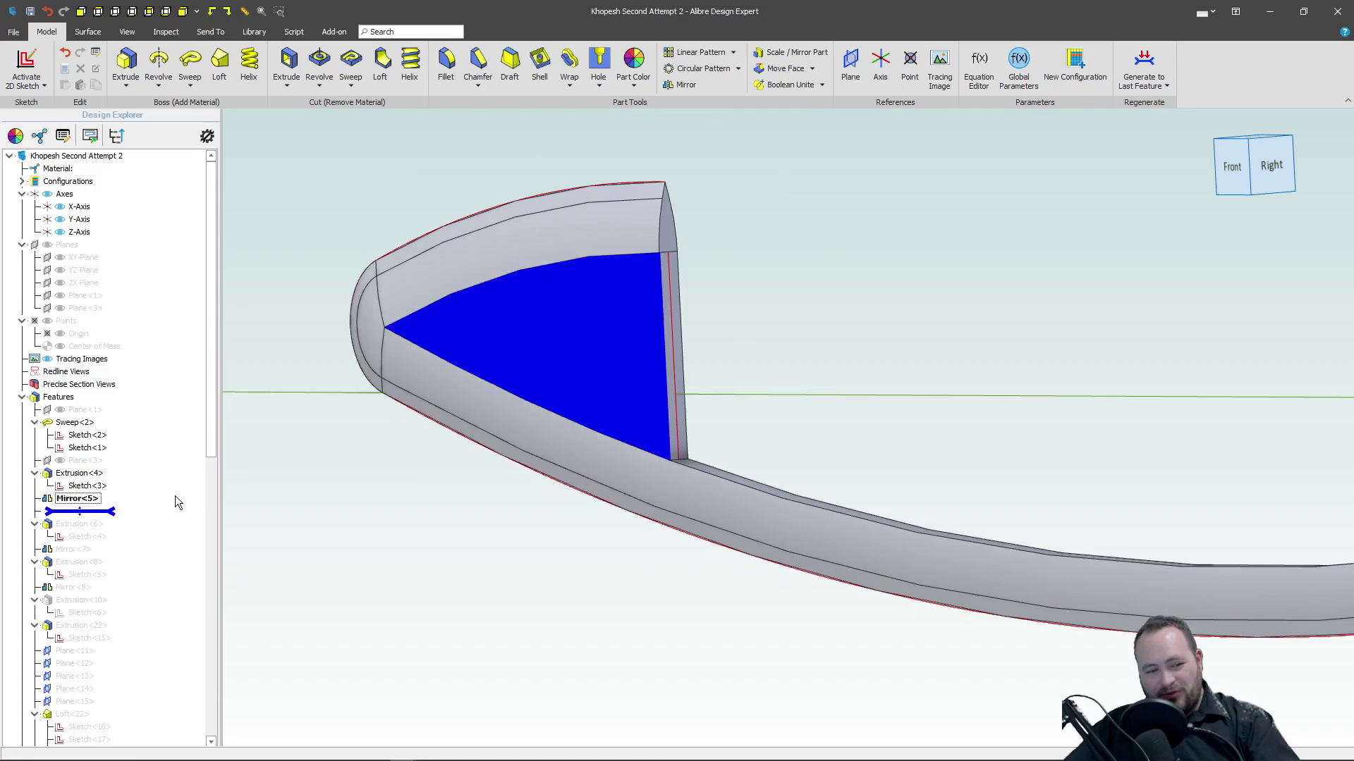
{"action": "left_click", "coordinate": [564, 315]}
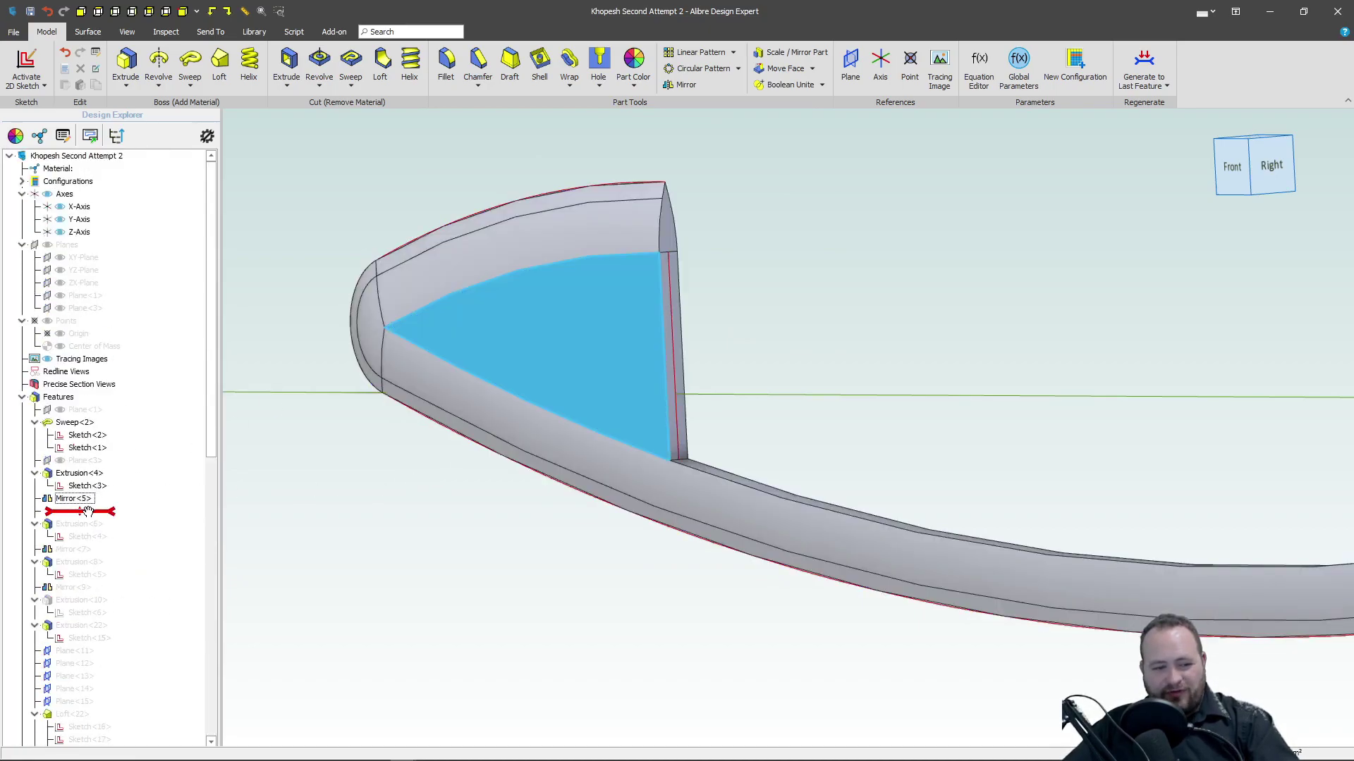
Step: Roll the history forward through Extrusion<6> and examine the extruded strip along the blade's inner curve
{"action": "left_click_drag", "start_coordinate": [83, 511], "coordinate": [83, 537]}
{"action": "scroll", "coordinate": [339, 544], "scroll_direction": "down", "scroll_amount": 2}
{"action": "scroll", "coordinate": [309, 536], "scroll_direction": "down", "scroll_amount": 2}
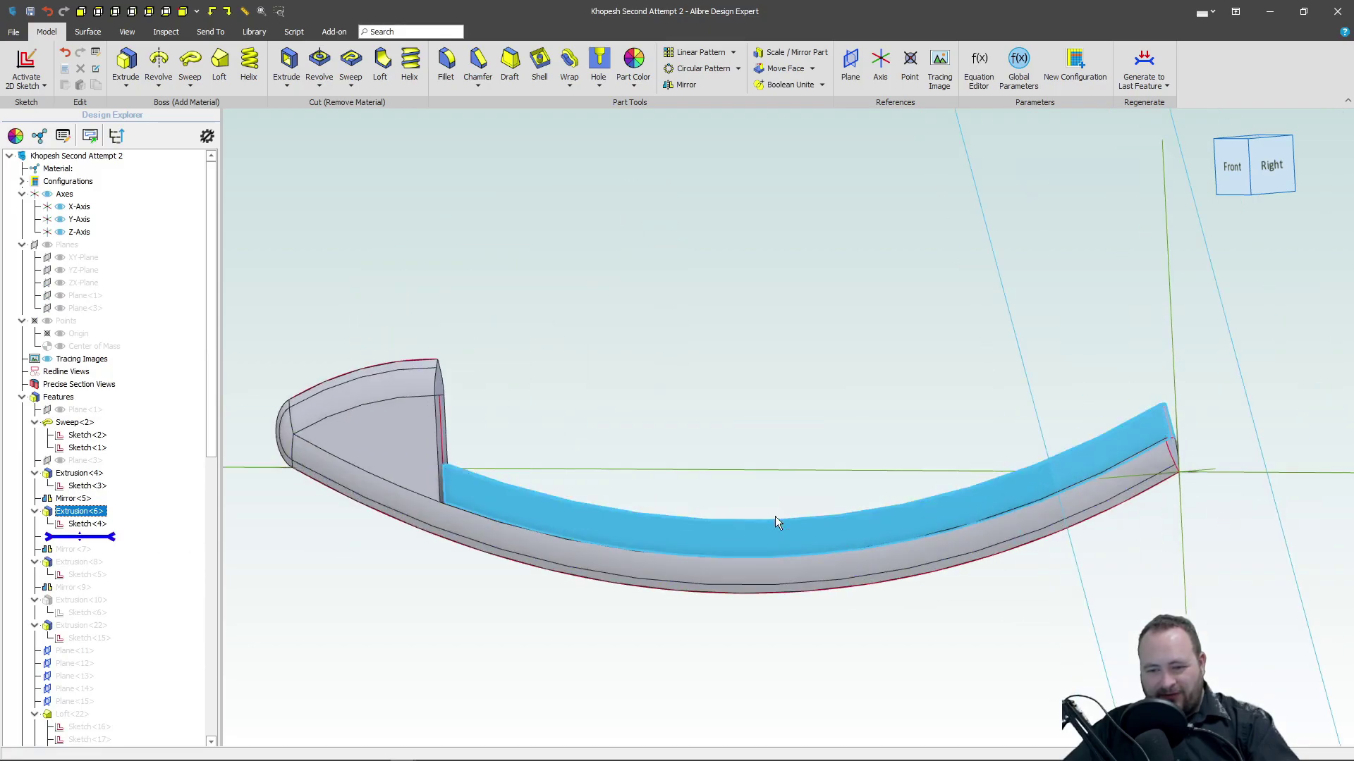
{"action": "mouse_move", "coordinate": [775, 516]}
{"action": "middle_mouse_down"}
{"action": "mouse_move", "coordinate": [748, 524]}
{"action": "mouse_move", "coordinate": [759, 514]}
{"action": "middle_mouse_up"}
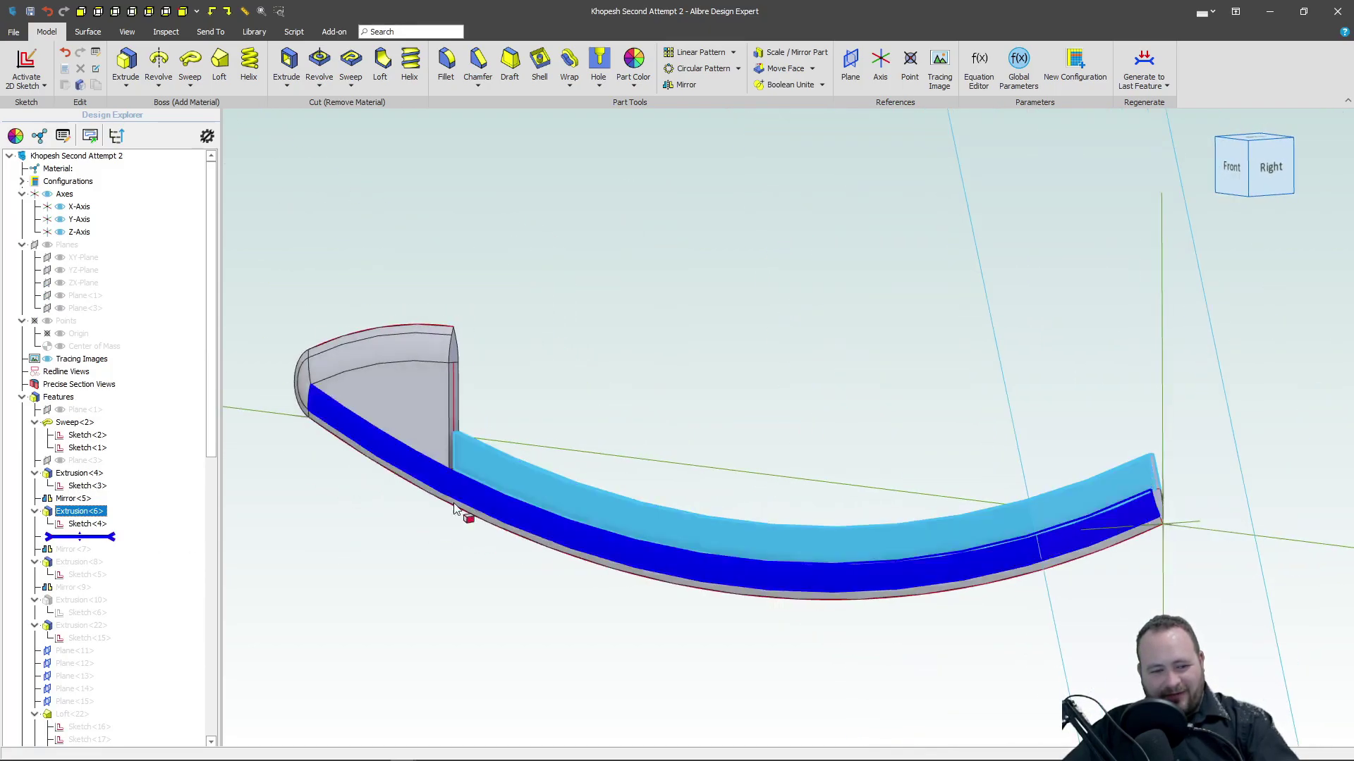
Step: Roll the history forward through Mirror<7> and Extrusion<8> and examine the extruded shank
{"action": "left_click_drag", "start_coordinate": [111, 538], "coordinate": [99, 564]}
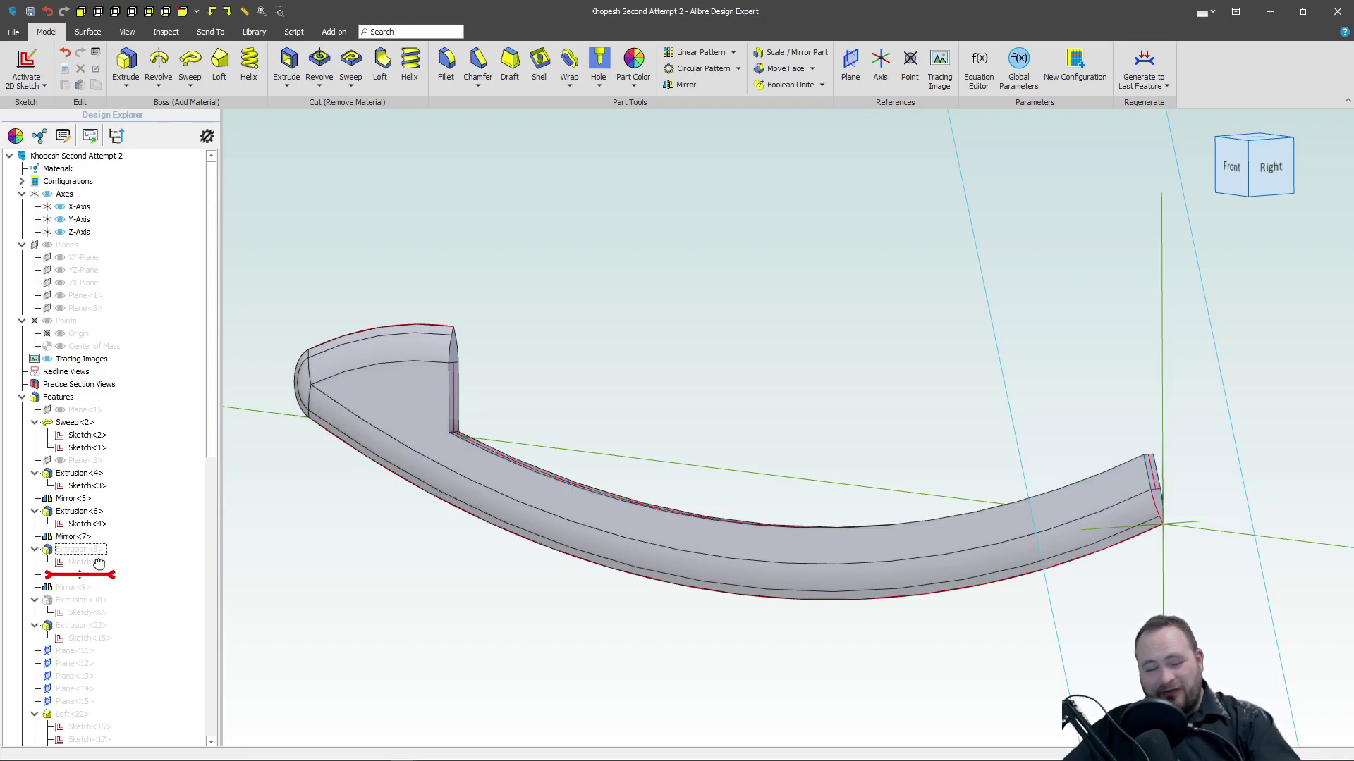
{"action": "scroll", "coordinate": [371, 529], "scroll_direction": "down", "scroll_amount": 2}
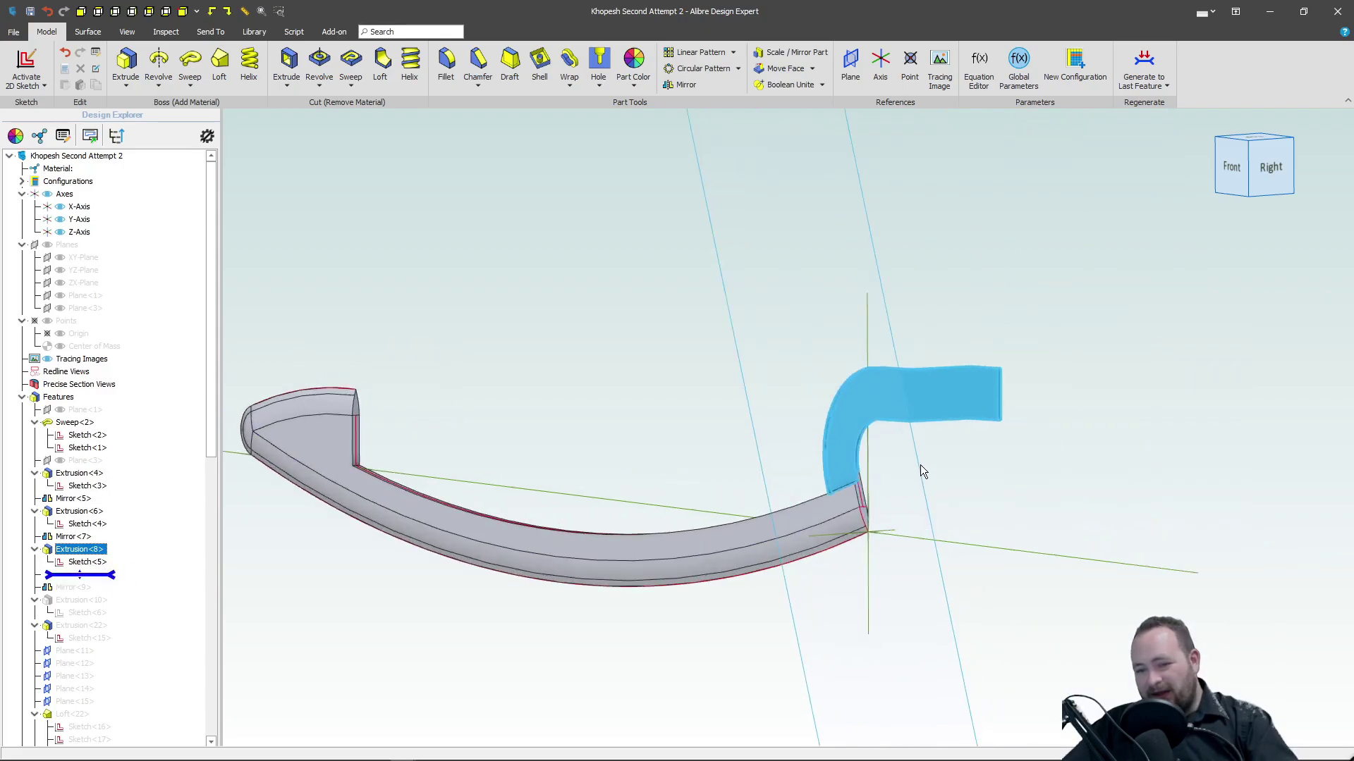
{"action": "scroll", "coordinate": [919, 471], "scroll_direction": "up", "scroll_amount": 2}
Step: Roll the history forward through the guard's Extrusion<22> and the grip loft, examine the handle, and clear the selection
{"action": "mouse_move", "coordinate": [109, 579]}
{"action": "left_mouse_down"}
{"action": "mouse_move", "coordinate": [81, 611]}
{"action": "mouse_move", "coordinate": [88, 721]}
{"action": "left_mouse_up"}
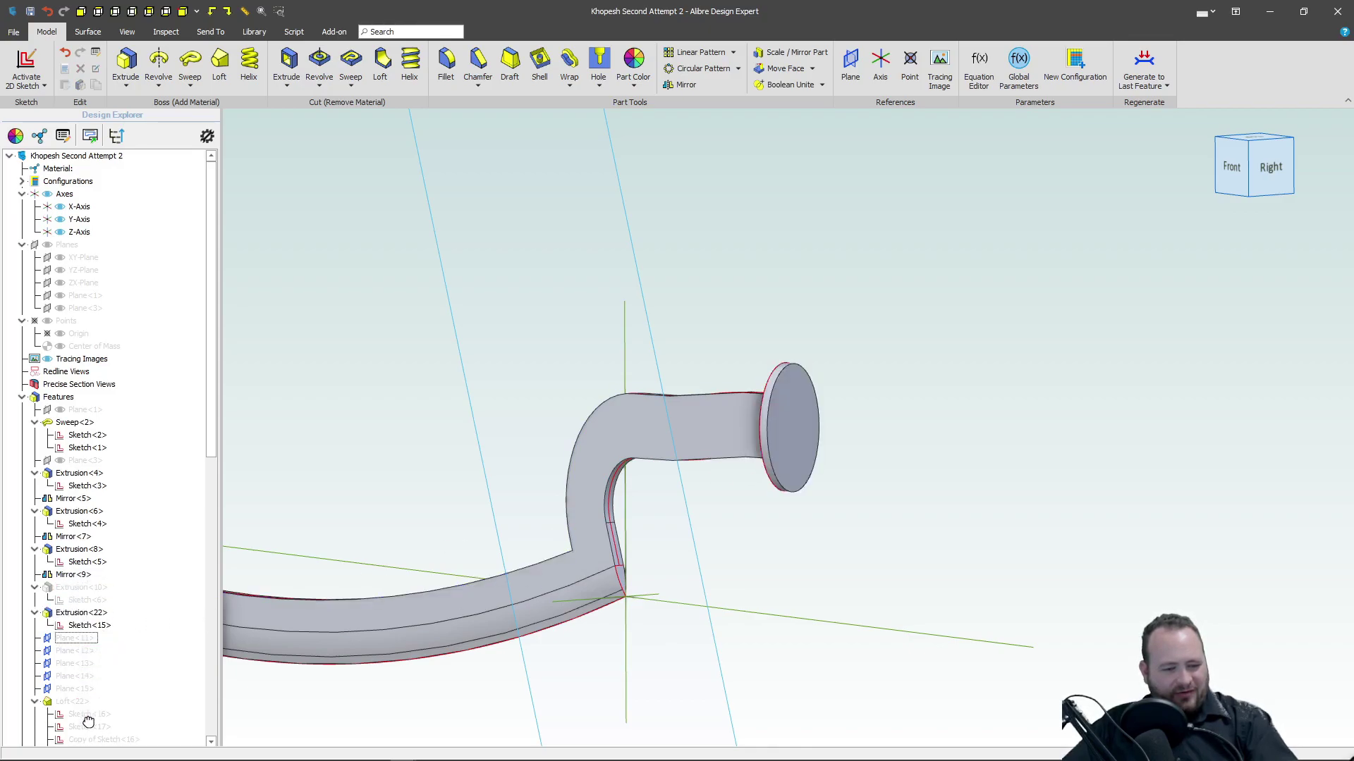
{"action": "scroll", "coordinate": [292, 512], "scroll_direction": "down", "scroll_amount": 3}
{"action": "scroll", "coordinate": [537, 493], "scroll_direction": "up", "scroll_amount": 3}
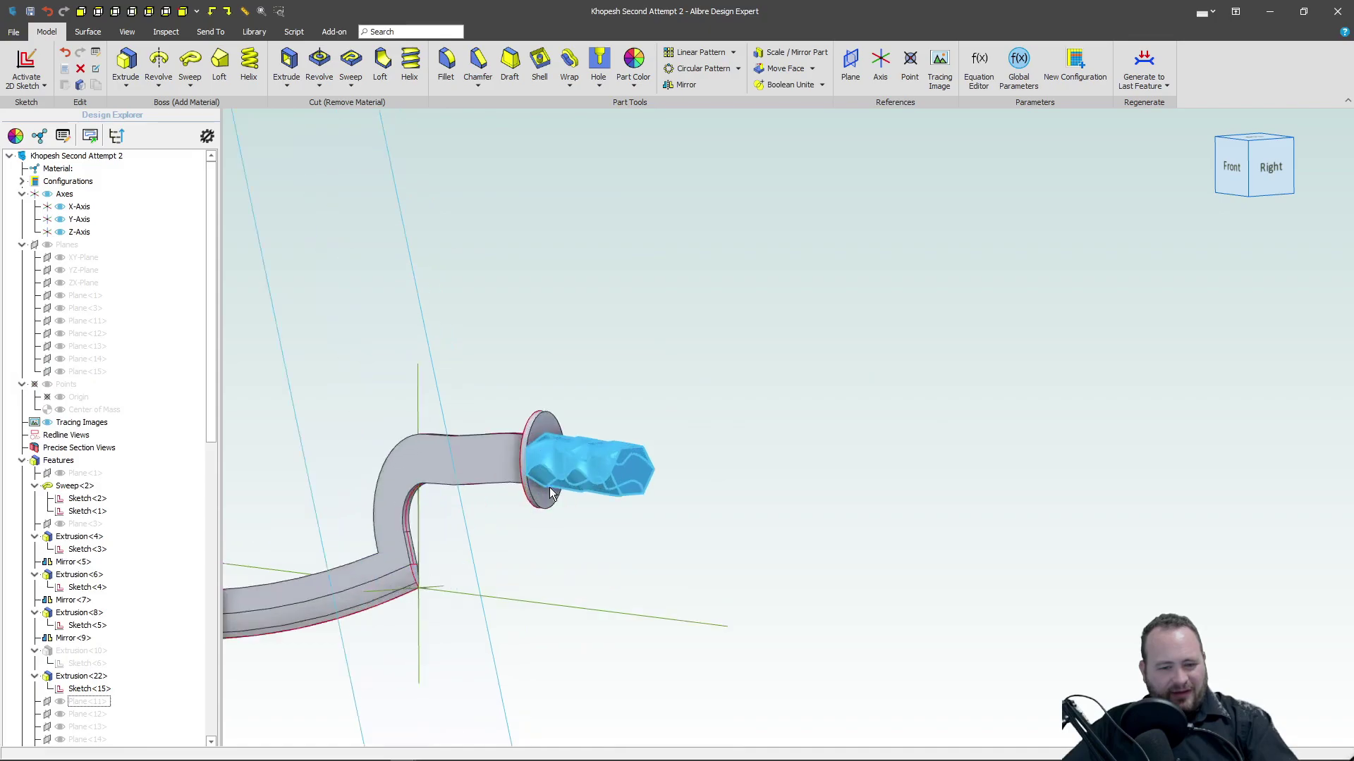
{"action": "left_click", "coordinate": [519, 586]}
Step: Roll the history forward through Revolution<23> and Extrusion<21>, and examine the pommel and the cut shaping the hooked tip
{"action": "scroll", "coordinate": [89, 620], "scroll_direction": "down", "scroll_amount": 15}
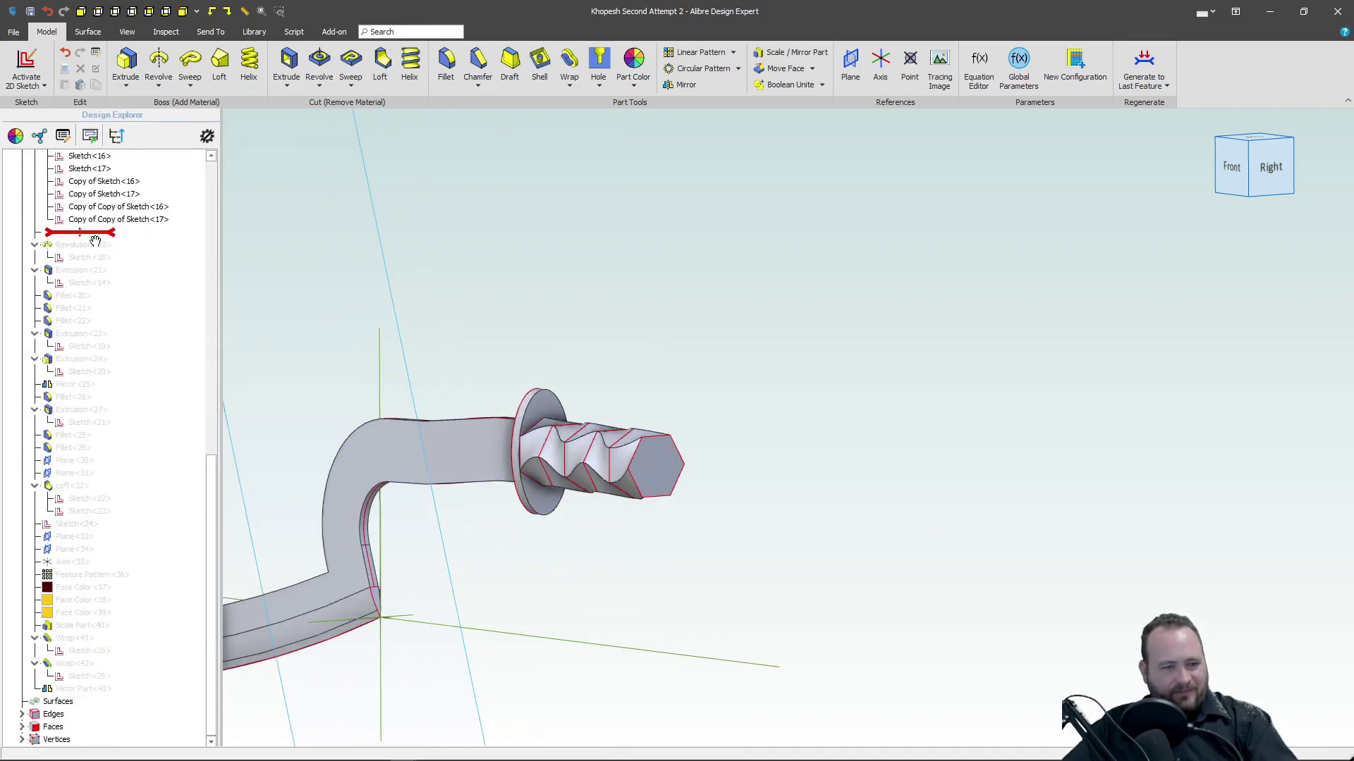
{"action": "left_click_drag", "start_coordinate": [95, 241], "coordinate": [80, 275]}
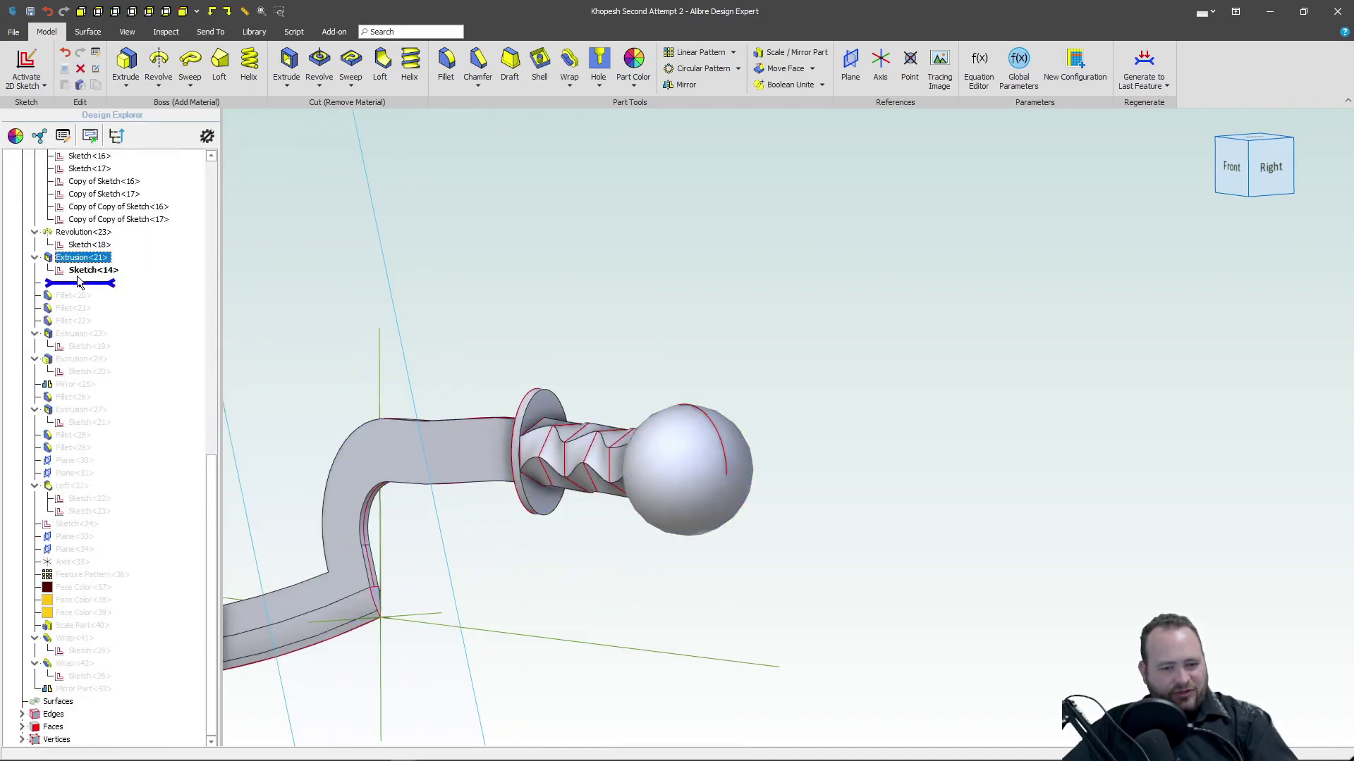
{"action": "scroll", "coordinate": [611, 379], "scroll_direction": "down", "scroll_amount": 4}
{"action": "scroll", "coordinate": [281, 407], "scroll_direction": "up", "scroll_amount": 3}
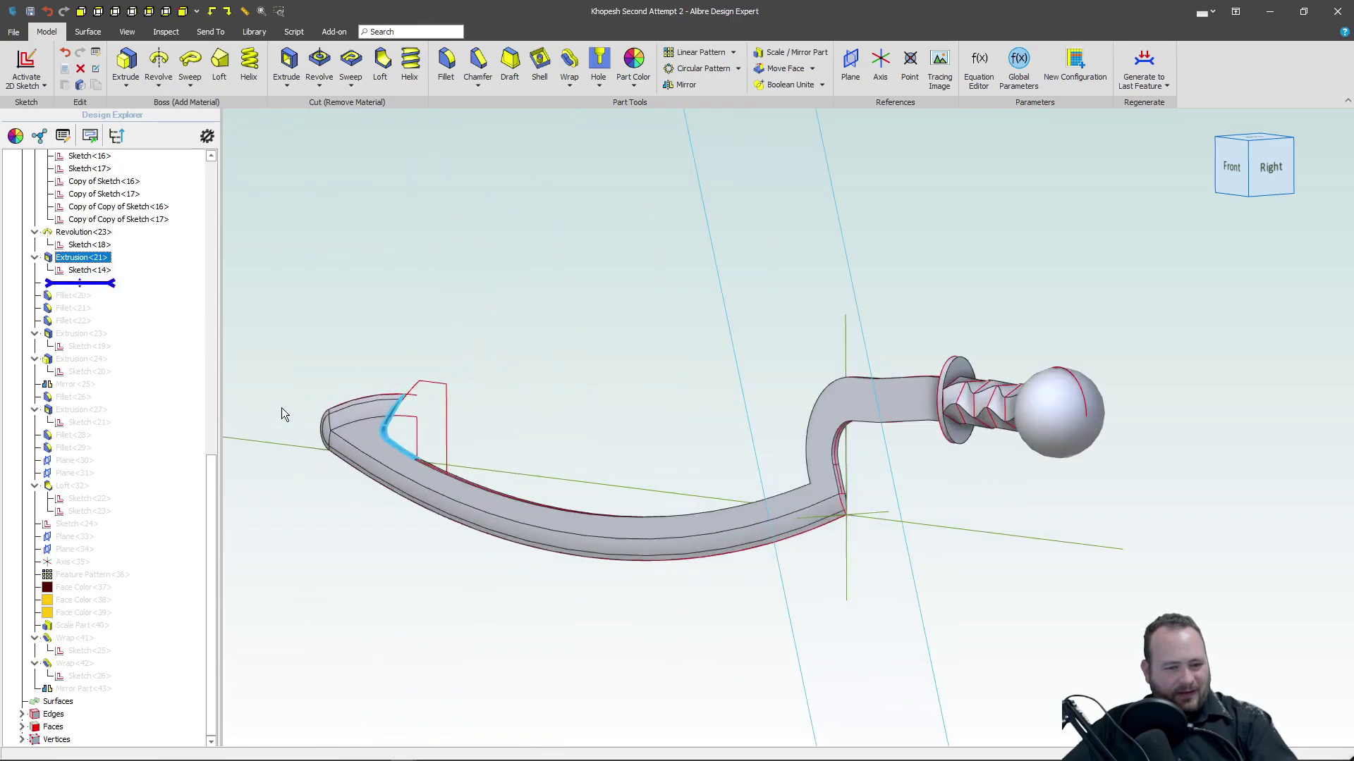
{"action": "scroll", "coordinate": [356, 428], "scroll_direction": "up", "scroll_amount": 6}
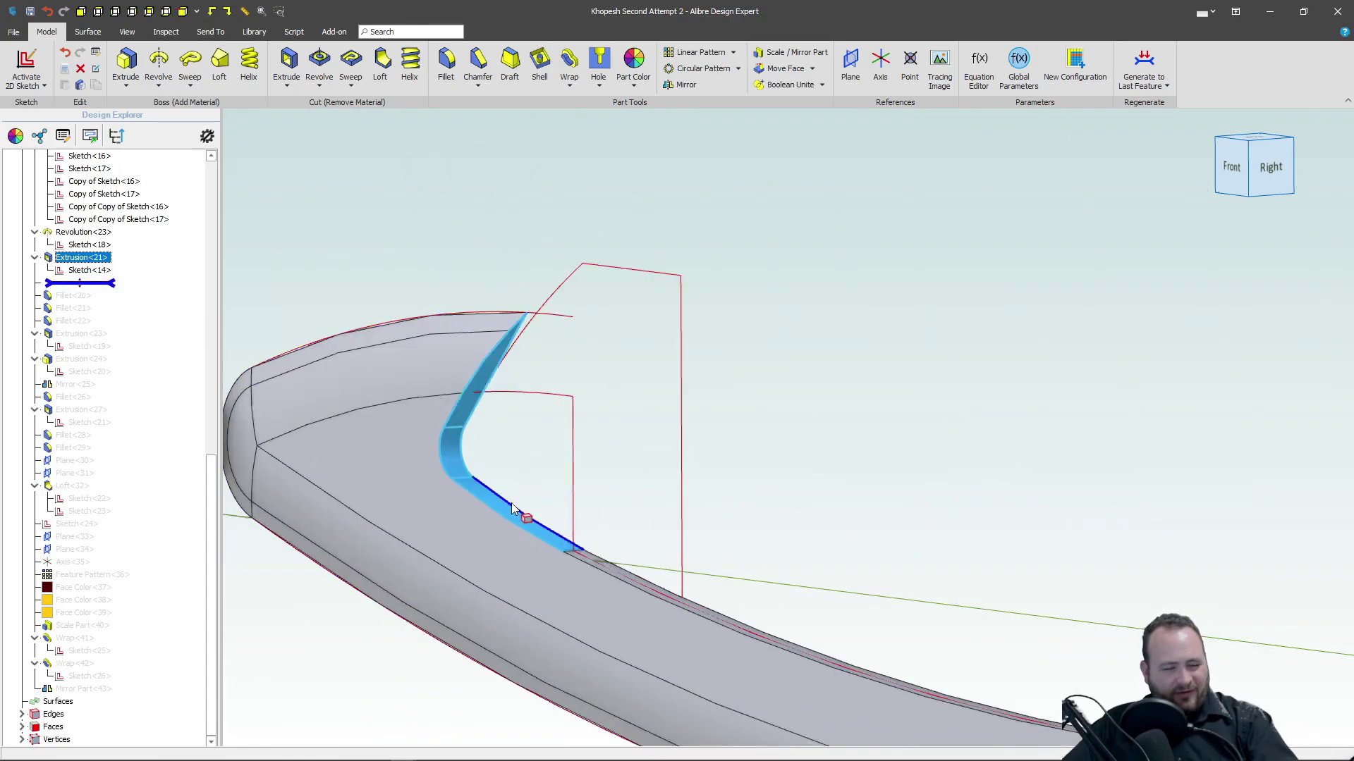
Step: Roll the history forward through Fillet<20> to Extrusion<23>, and examine the cut near the blade's base and the filleted grip
{"action": "mouse_move", "coordinate": [108, 289]}
{"action": "left_mouse_down"}
{"action": "mouse_move", "coordinate": [100, 303]}
{"action": "mouse_move", "coordinate": [136, 400]}
{"action": "left_mouse_up"}
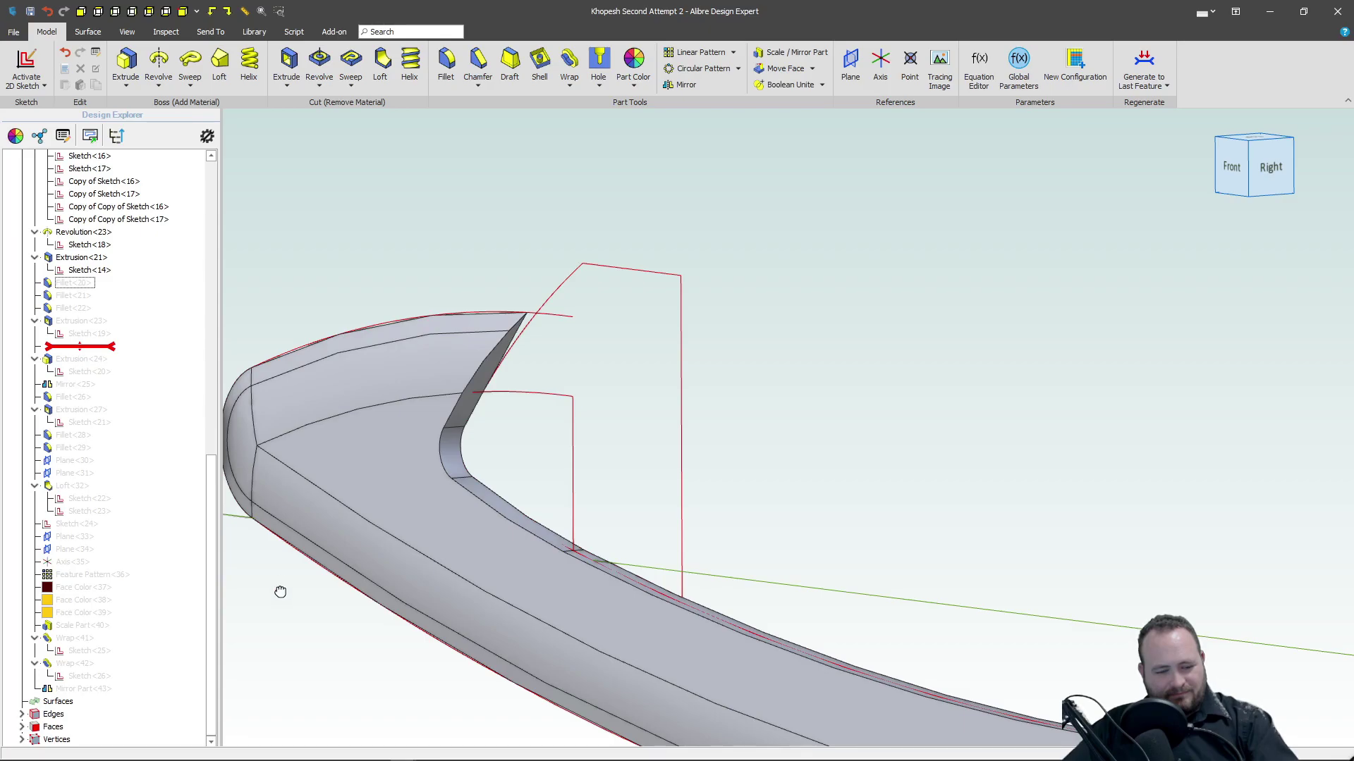
{"action": "scroll", "coordinate": [275, 564], "scroll_direction": "down", "scroll_amount": 3}
{"action": "scroll", "coordinate": [294, 386], "scroll_direction": "up", "scroll_amount": 3}
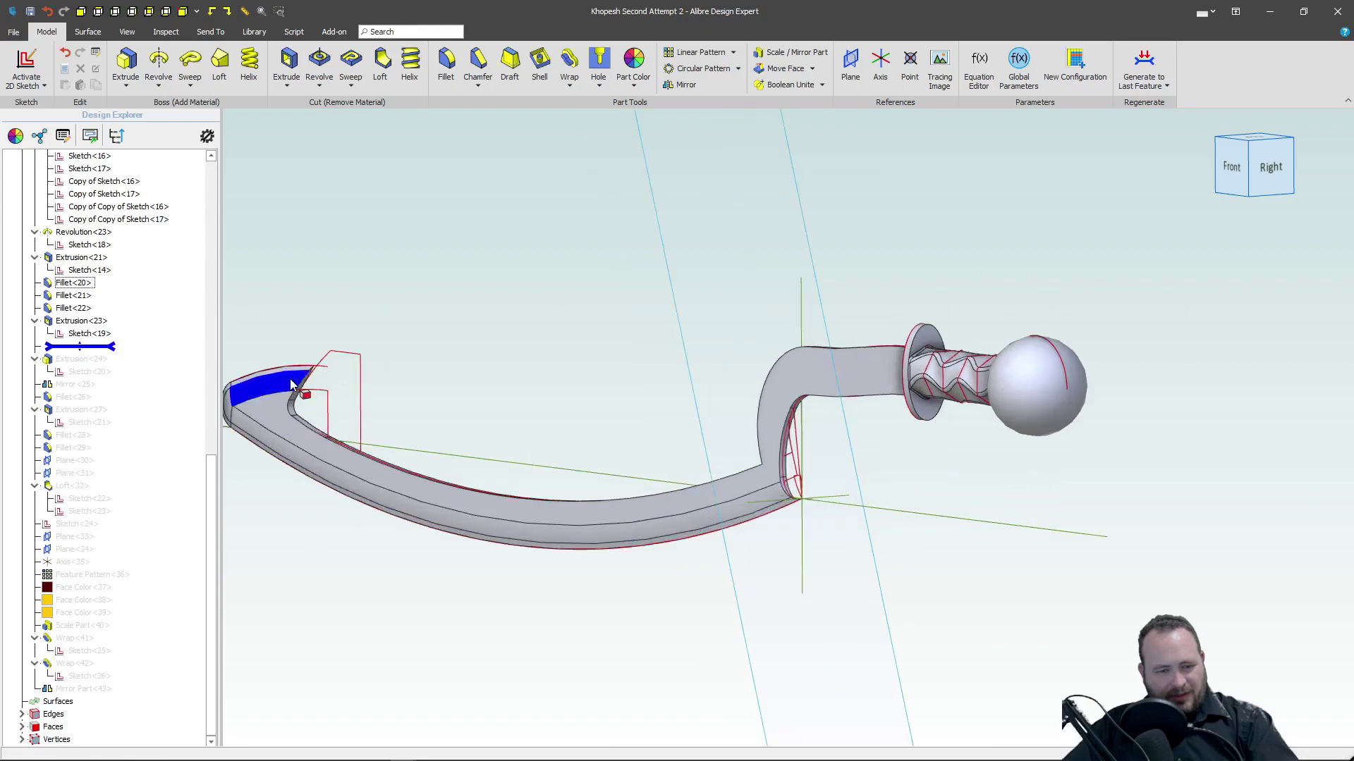
{"action": "scroll", "coordinate": [1209, 371], "scroll_direction": "up", "scroll_amount": 3}
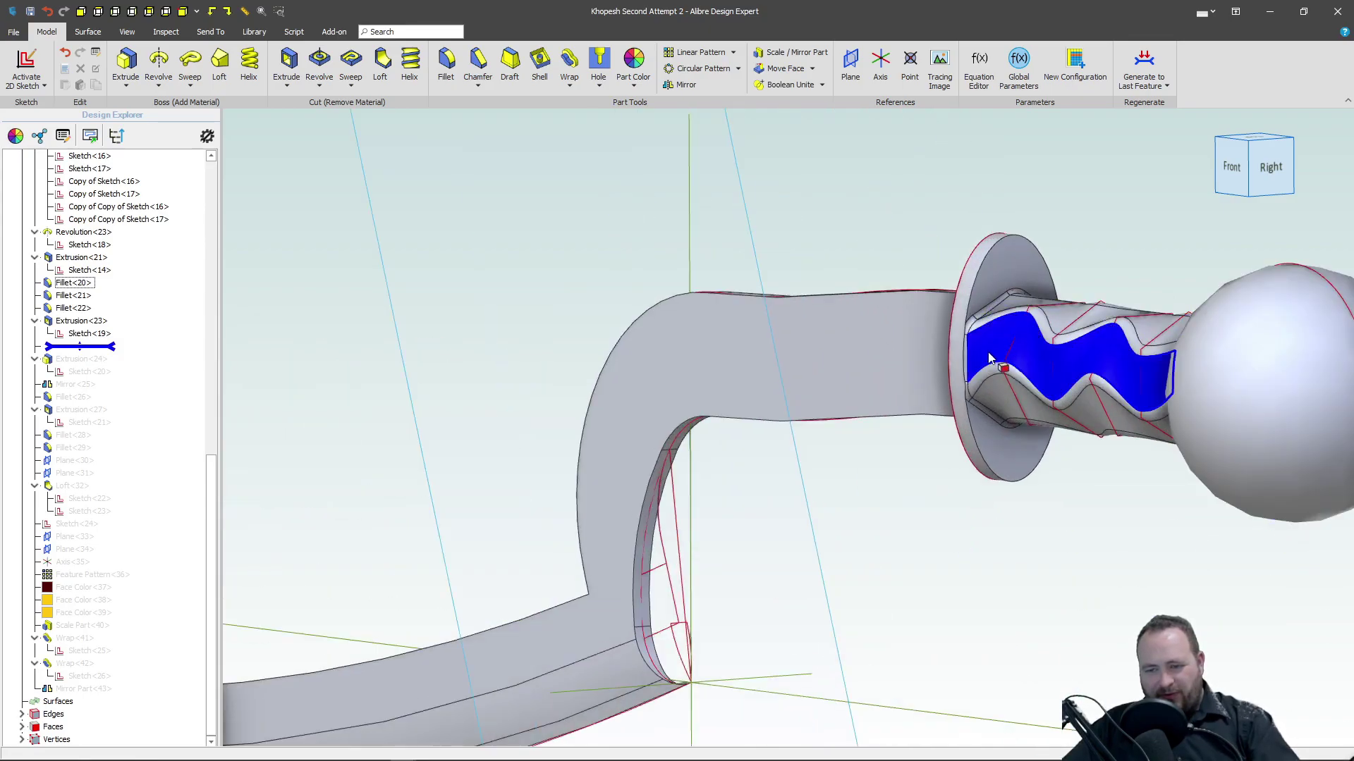
{"action": "scroll", "coordinate": [875, 403], "scroll_direction": "down", "scroll_amount": 2}
{"action": "scroll", "coordinate": [1100, 368], "scroll_direction": "up", "scroll_amount": 3}
{"action": "mouse_move", "coordinate": [900, 364]}
{"action": "middle_mouse_down"}
{"action": "mouse_move", "coordinate": [944, 368]}
{"action": "mouse_move", "coordinate": [920, 362]}
{"action": "middle_mouse_up"}
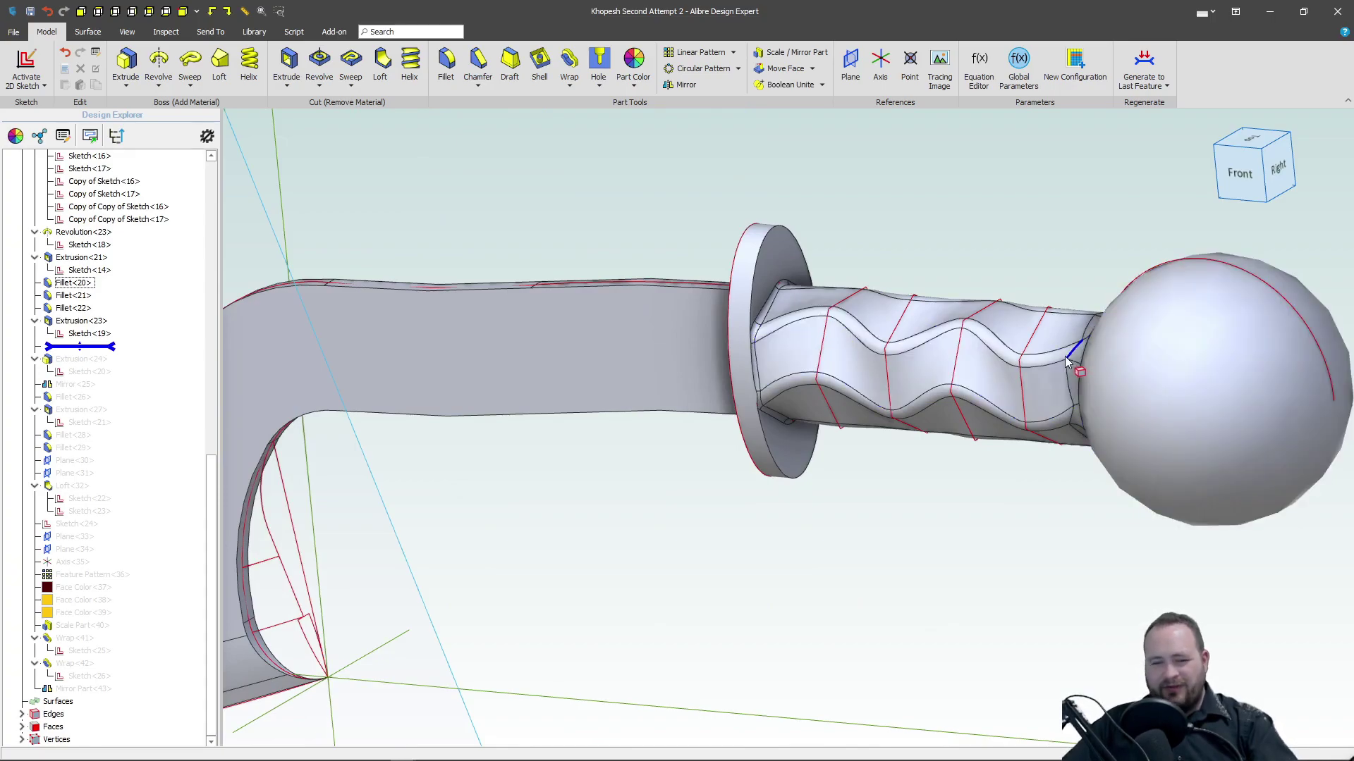
Step: Roll the history forward through Extrusion<24> and examine the added wedge on the curve between the blade and shank
{"action": "left_click_drag", "start_coordinate": [80, 346], "coordinate": [88, 370]}
{"action": "scroll", "coordinate": [689, 547], "scroll_direction": "down", "scroll_amount": 8}
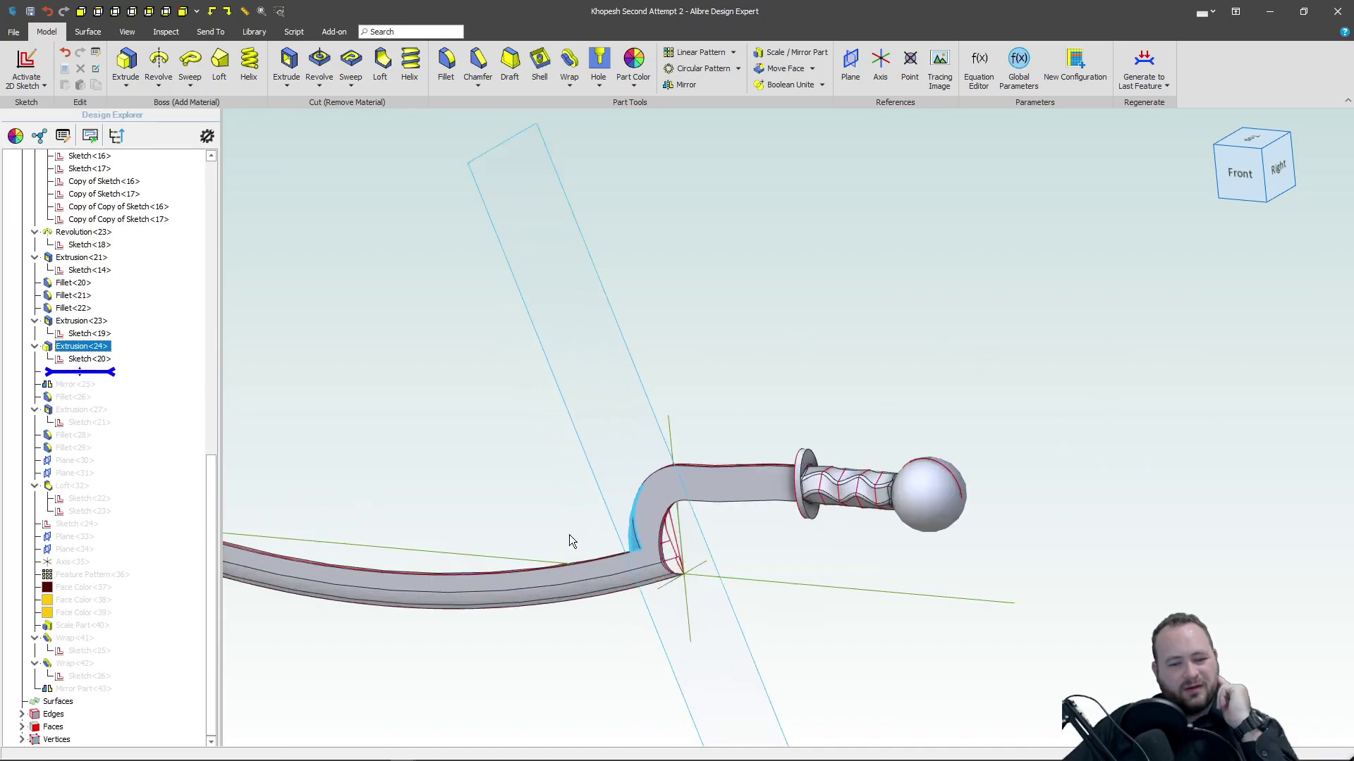
{"action": "scroll", "coordinate": [675, 553], "scroll_direction": "up", "scroll_amount": 6}
{"action": "middle_click_drag", "start_coordinate": [675, 553], "coordinate": [710, 566]}
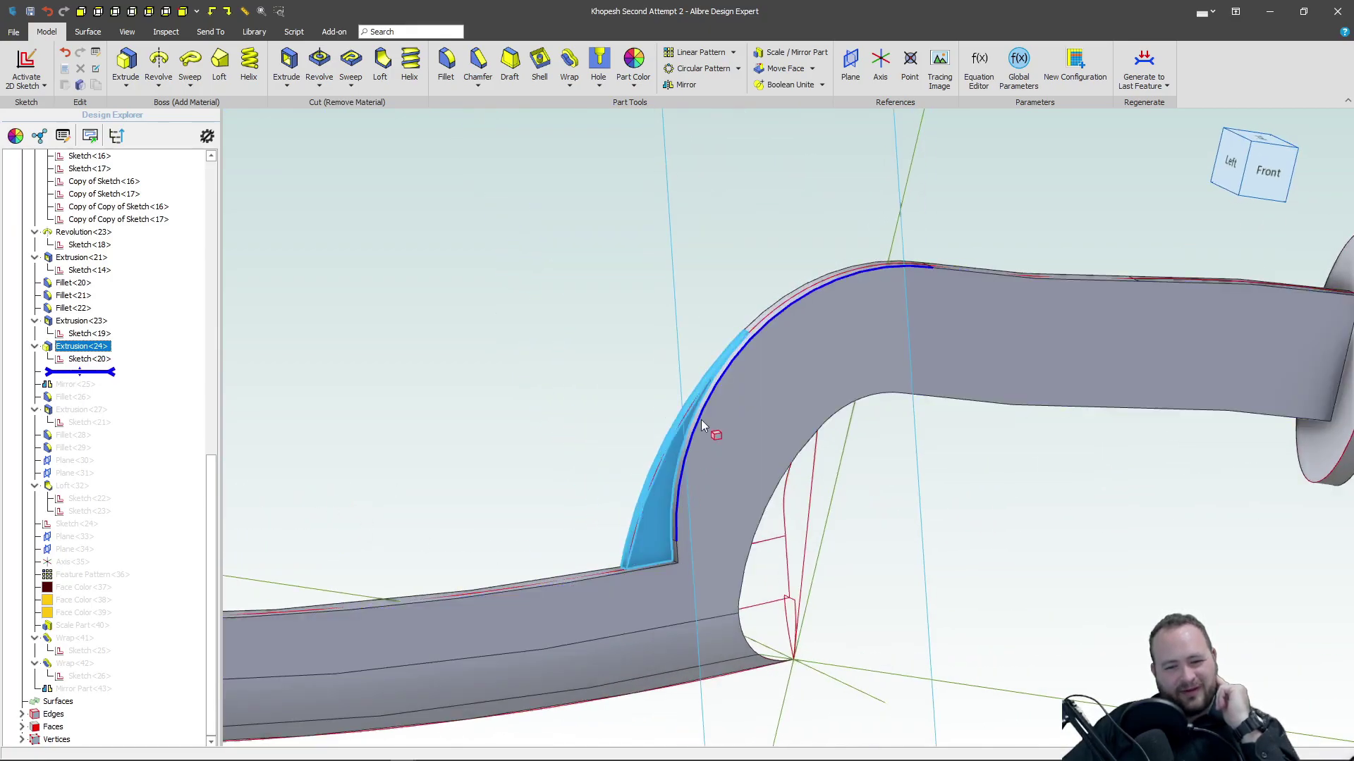
Step: Roll the history forward through Mirror<25> and Fillet<26>, and examine the smoothed transition from the blade into the shank
{"action": "left_click", "coordinate": [98, 384]}
{"action": "left_click_drag", "start_coordinate": [98, 372], "coordinate": [100, 397]}
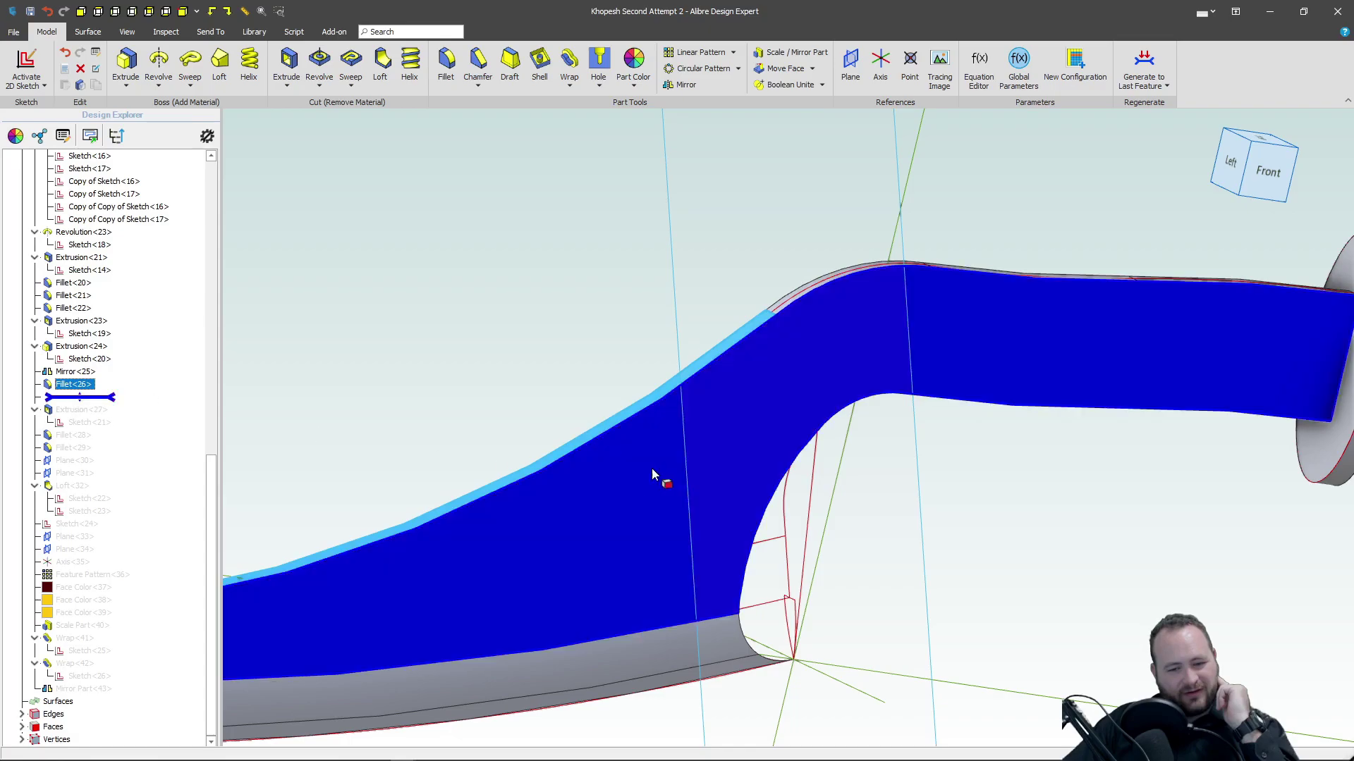
{"action": "scroll", "coordinate": [793, 491], "scroll_direction": "down", "scroll_amount": 5}
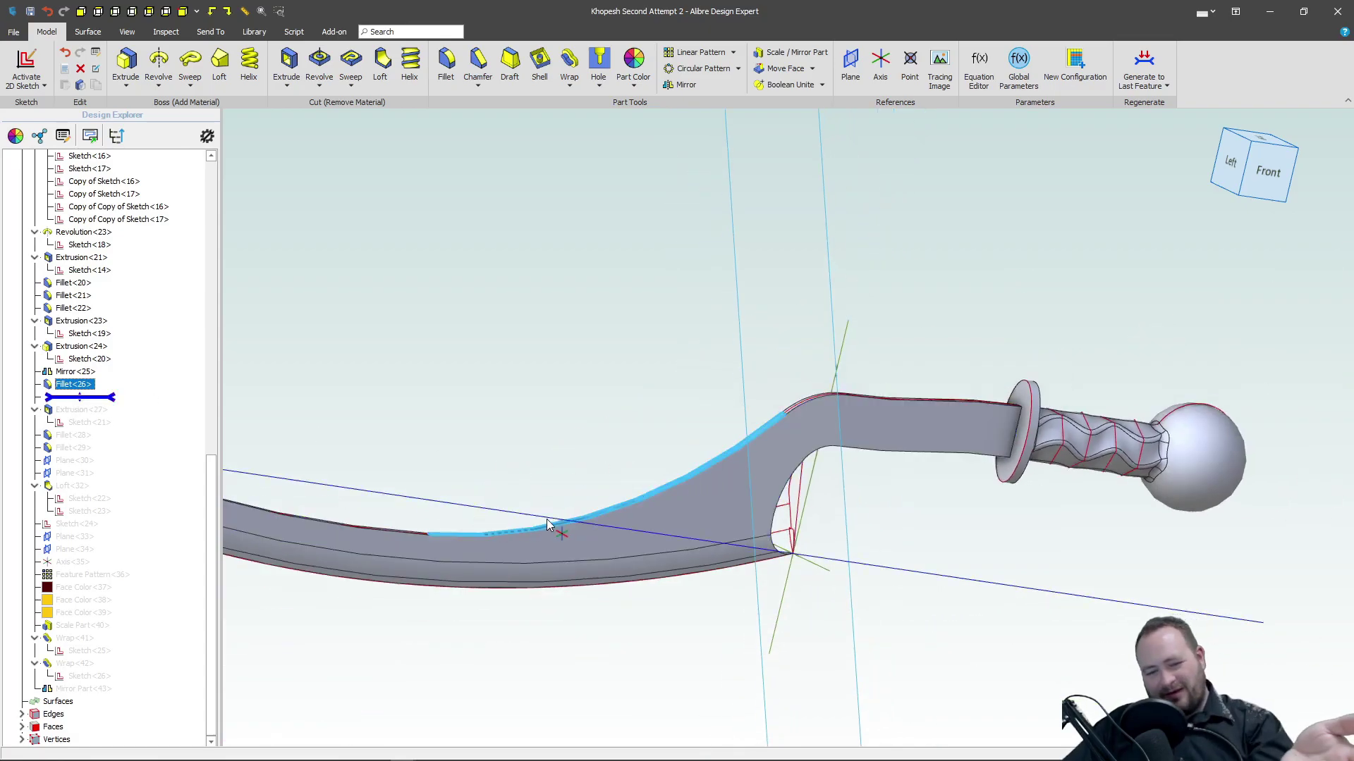
{"action": "middle_click_drag", "start_coordinate": [815, 638], "coordinate": [811, 639]}
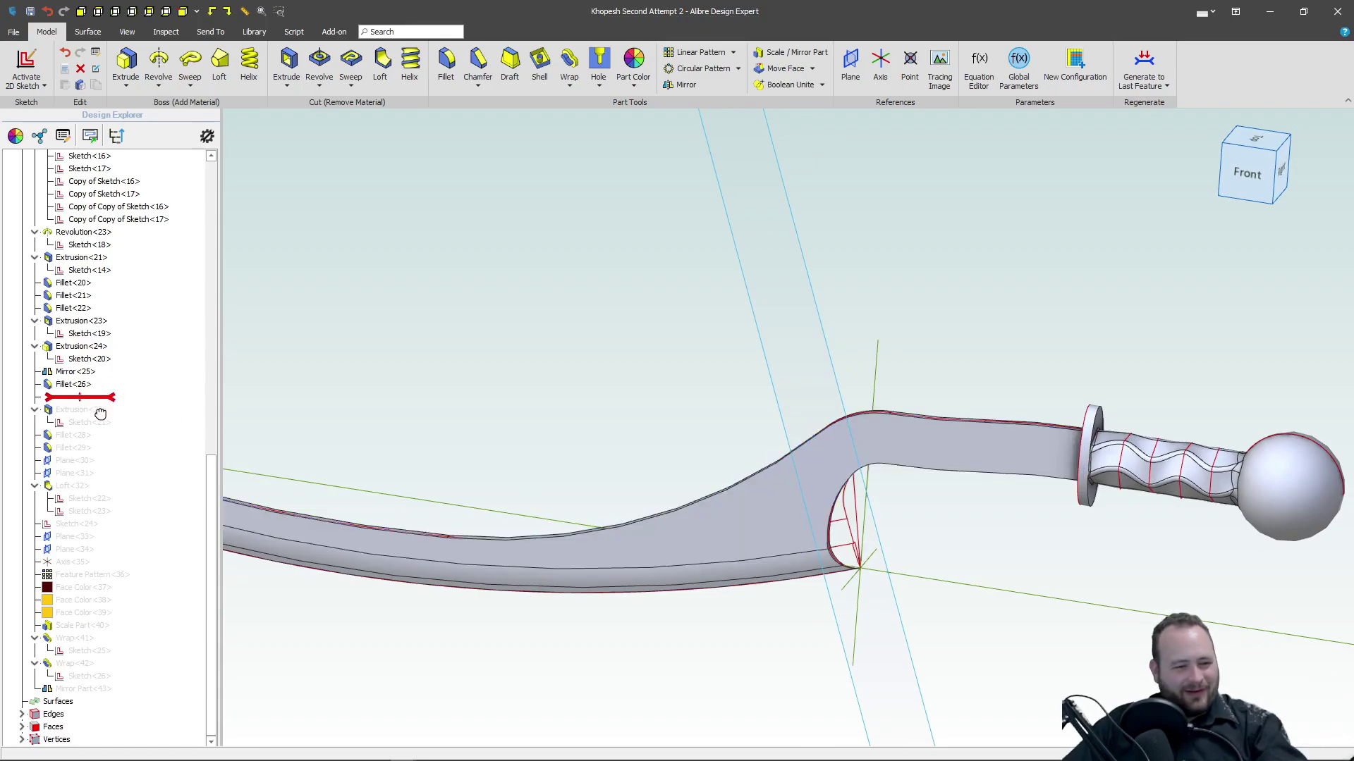
Step: Roll the history forward through Extrusion<27>, its fillets and Loft<32>, and examine the lofted notch beside the guard
{"action": "left_click_drag", "start_coordinate": [106, 398], "coordinate": [97, 422]}
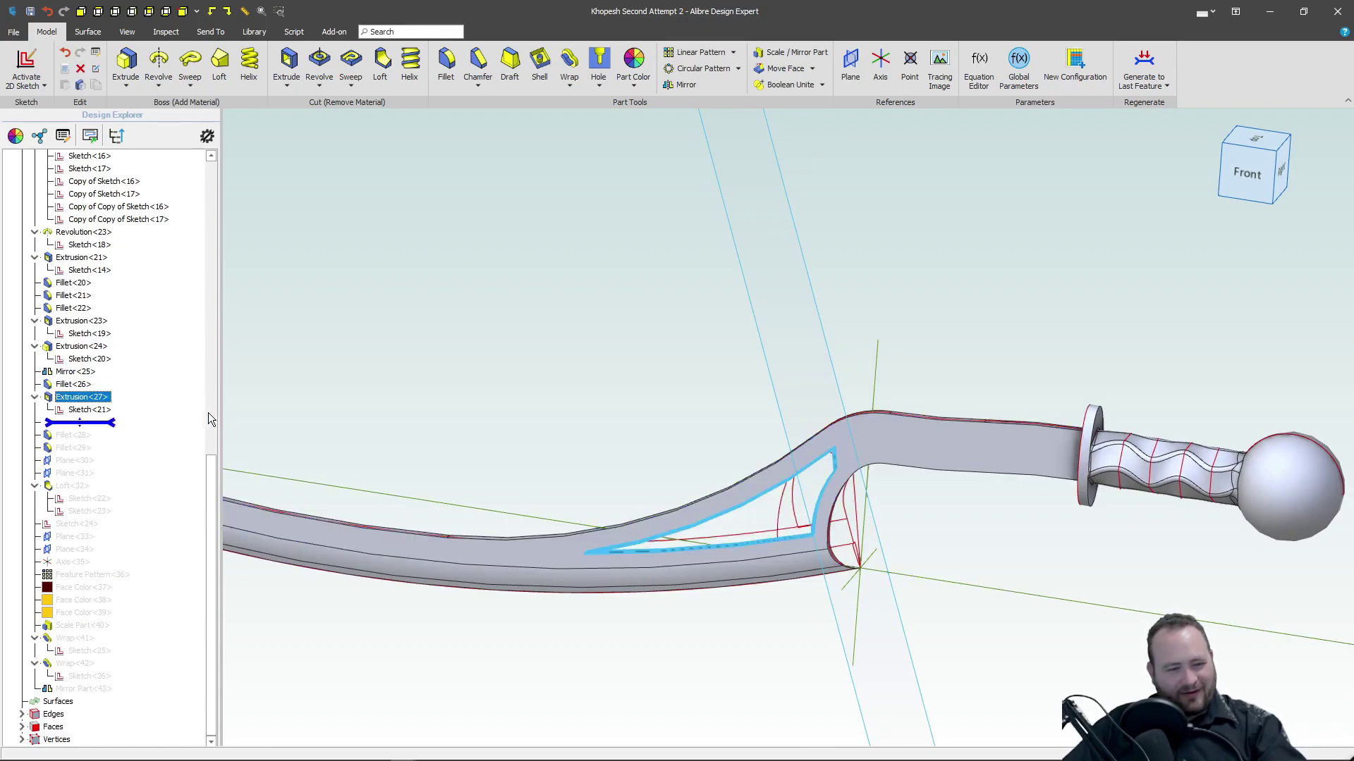
{"action": "left_click", "coordinate": [101, 423]}
{"action": "left_click_drag", "start_coordinate": [102, 427], "coordinate": [93, 511]}
{"action": "scroll", "coordinate": [1069, 465], "scroll_direction": "up", "scroll_amount": 7}
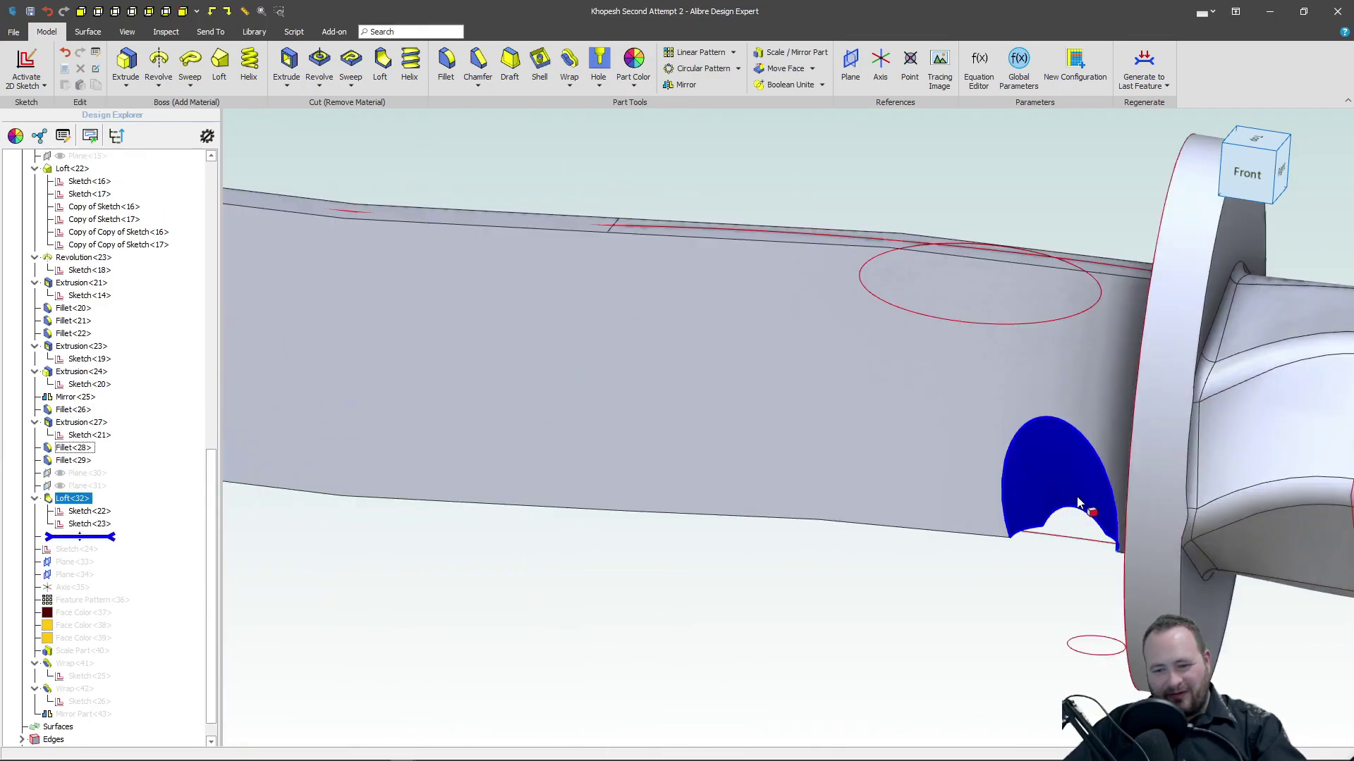
{"action": "middle_click_drag", "start_coordinate": [1077, 500], "coordinate": [1042, 484]}
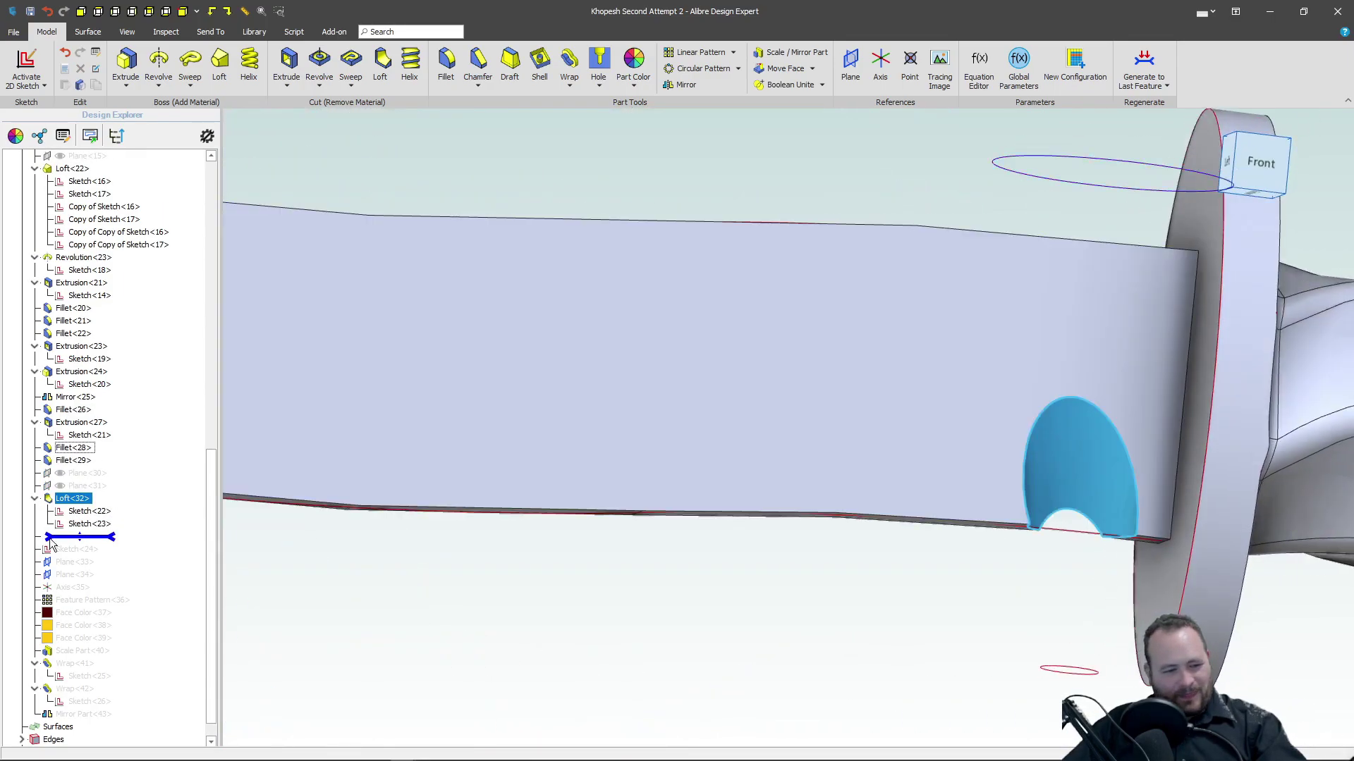
Step: Roll the history forward through Feature Pattern<36> and examine the row of serrations along the shank's underside
{"action": "left_click_drag", "start_coordinate": [107, 539], "coordinate": [111, 603]}
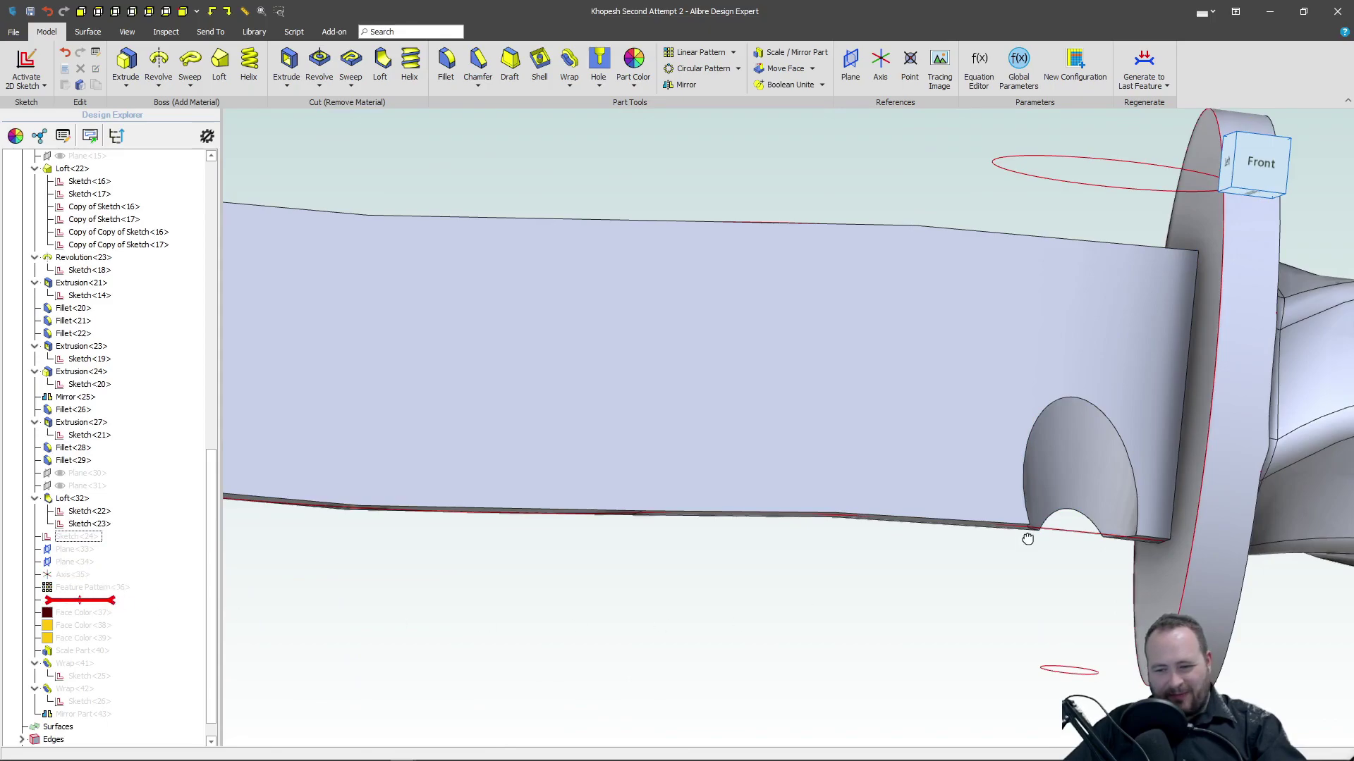
{"action": "scroll", "coordinate": [831, 507], "scroll_direction": "down", "scroll_amount": 5}
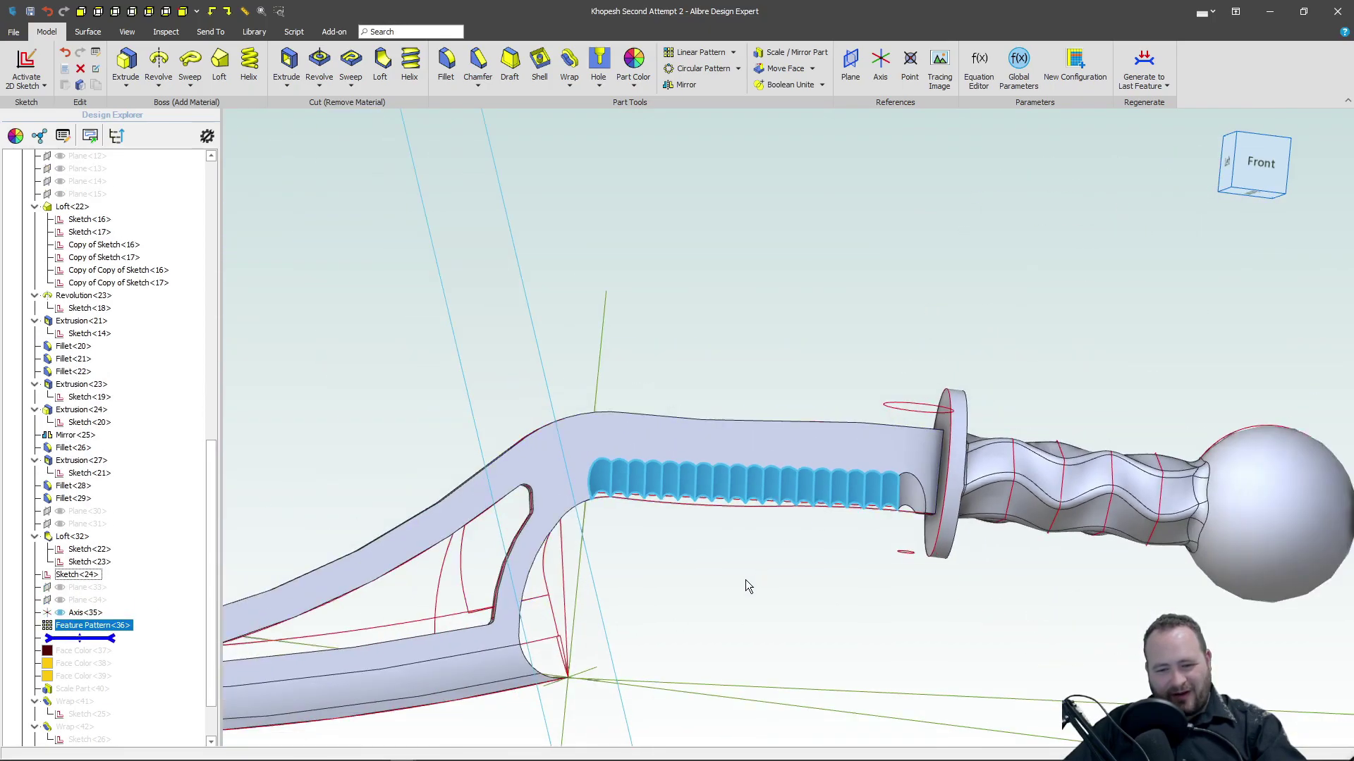
{"action": "left_click", "coordinate": [746, 580]}
{"action": "middle_click_drag", "start_coordinate": [747, 580], "coordinate": [779, 470]}
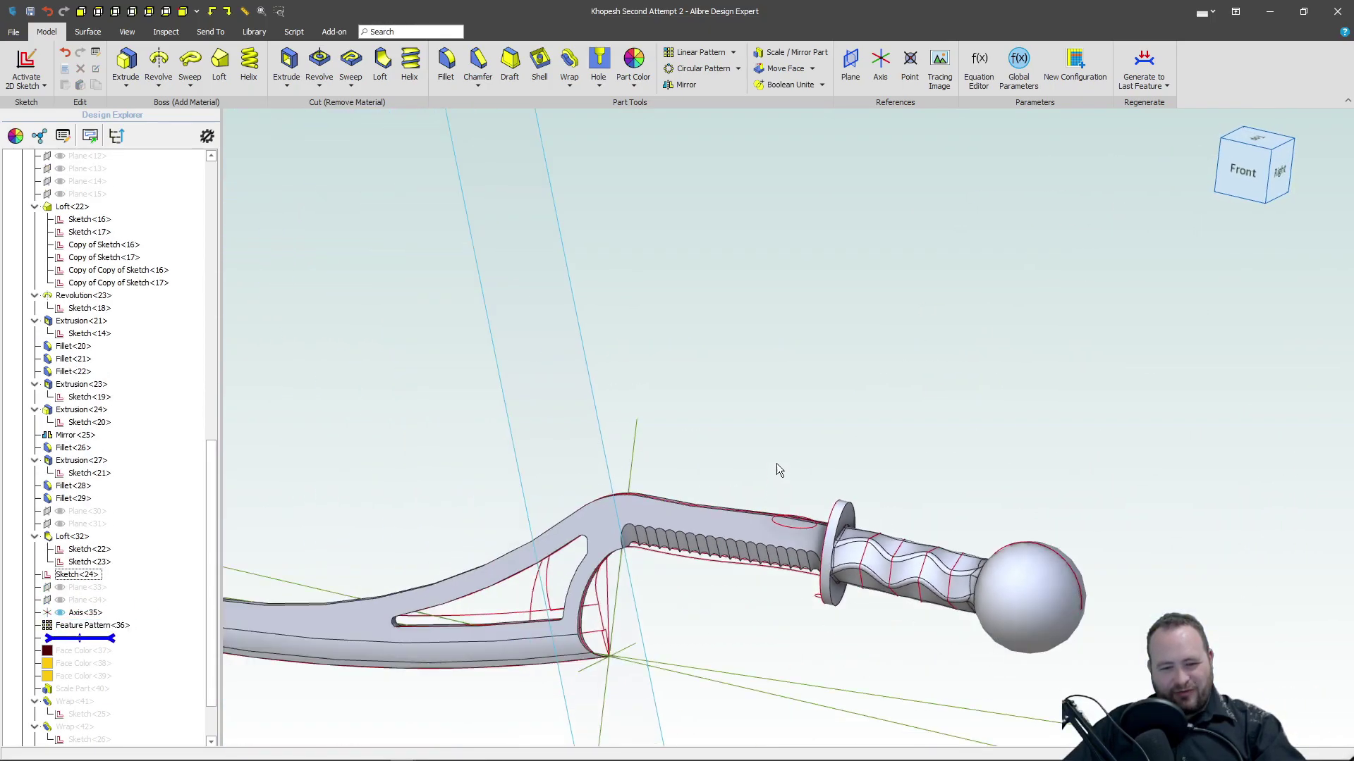
{"action": "scroll", "coordinate": [776, 463], "scroll_direction": "down", "scroll_amount": 3}
{"action": "scroll", "coordinate": [775, 493], "scroll_direction": "up", "scroll_amount": 6}
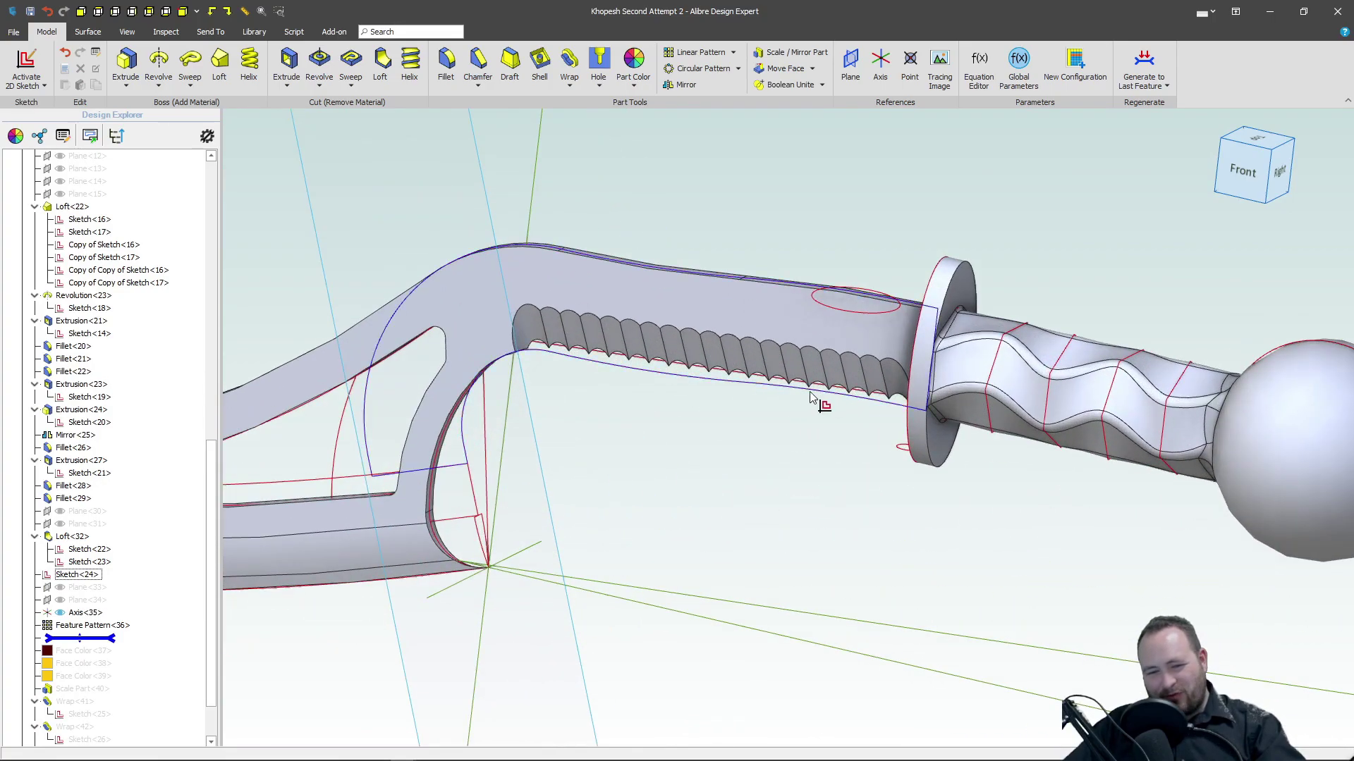
{"action": "scroll", "coordinate": [620, 413], "scroll_direction": "down", "scroll_amount": 5}
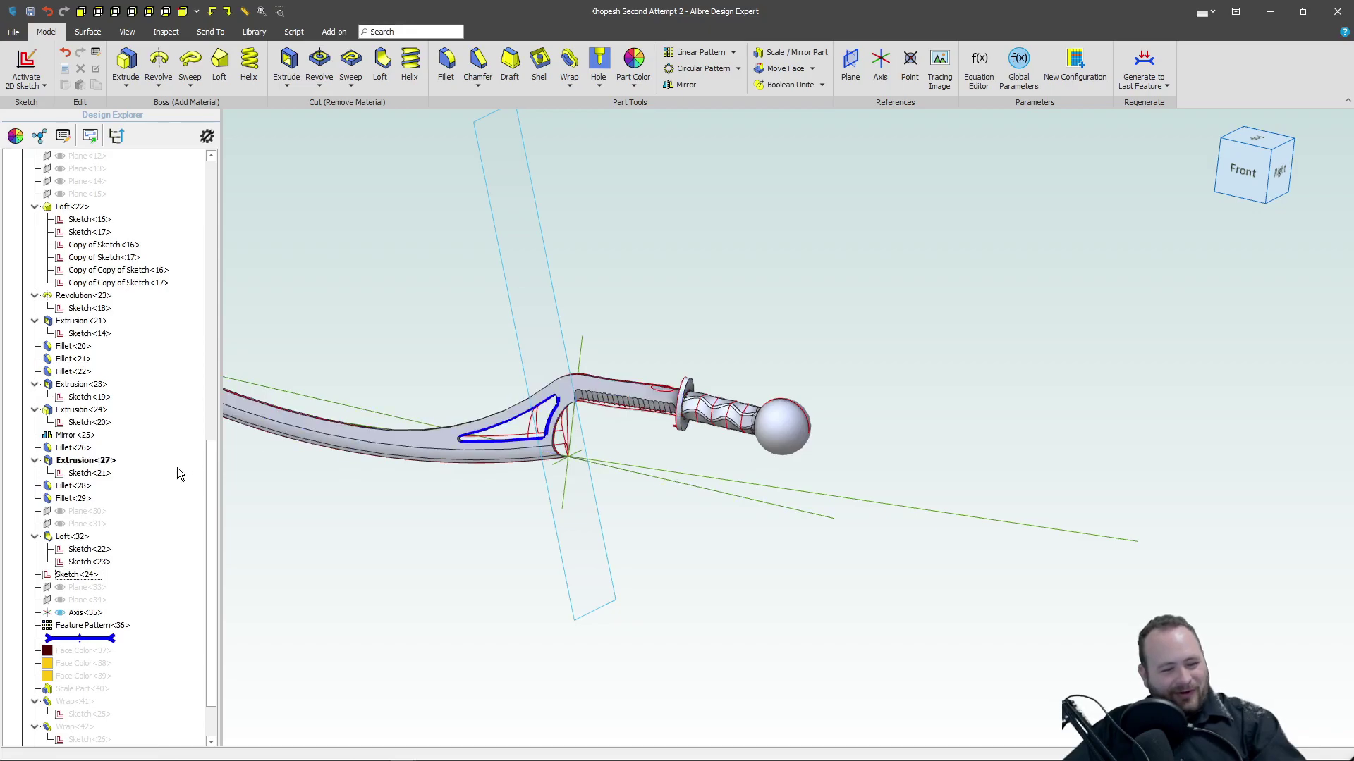
Step: Roll the history forward through the face colors, Scale Part<40> and Wrap<41>, and inspect the blade's wrapped groove from both sides
{"action": "scroll", "coordinate": [99, 575], "scroll_direction": "down", "scroll_amount": 2}
{"action": "left_click_drag", "start_coordinate": [93, 586], "coordinate": [107, 626]}
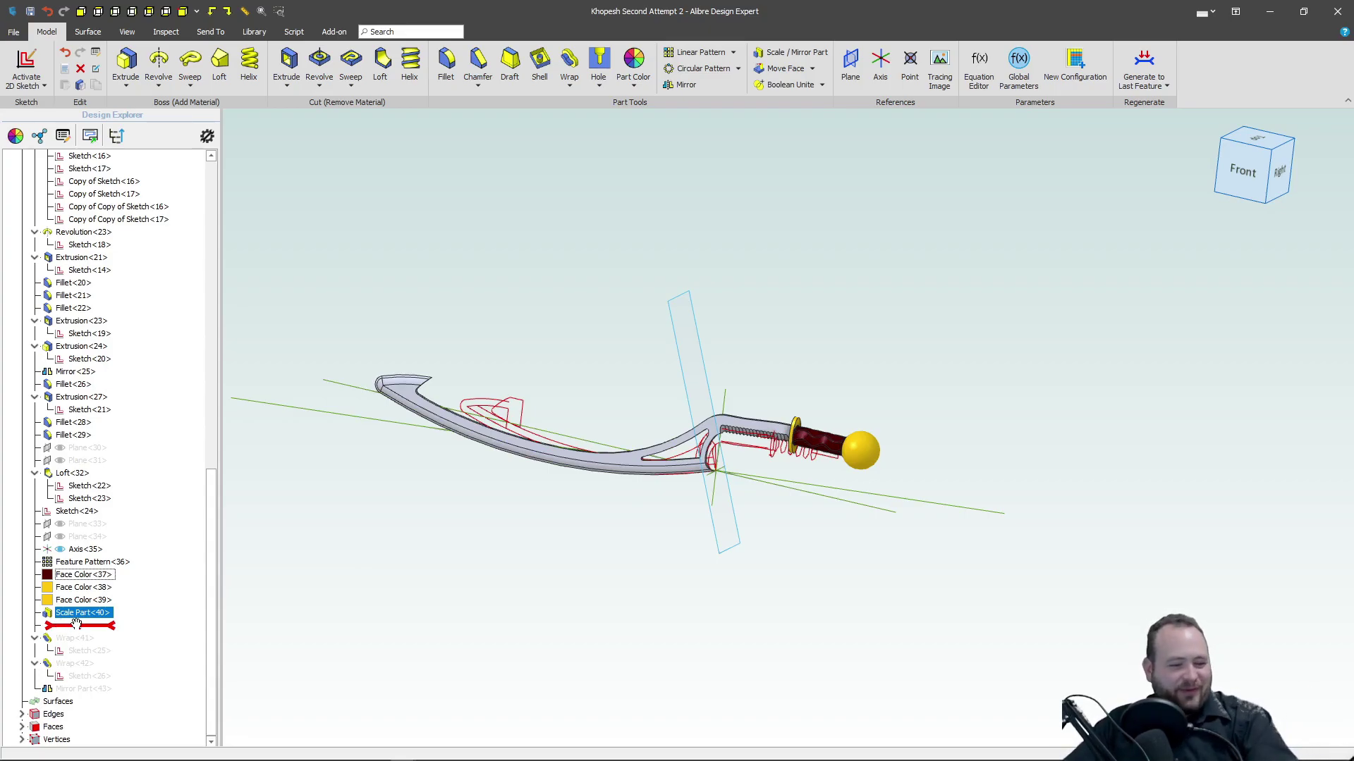
{"action": "left_click_drag", "start_coordinate": [76, 626], "coordinate": [74, 639]}
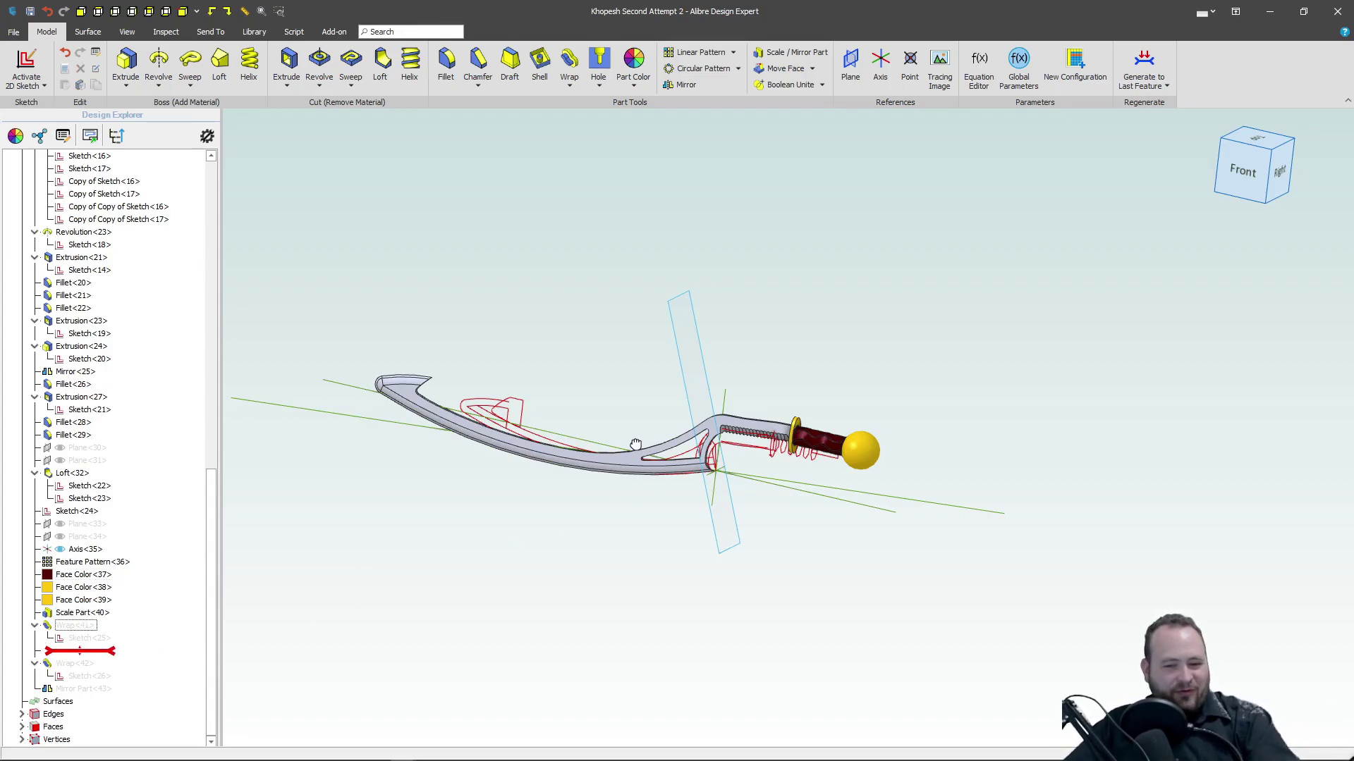
{"action": "scroll", "coordinate": [558, 438], "scroll_direction": "up", "scroll_amount": 4}
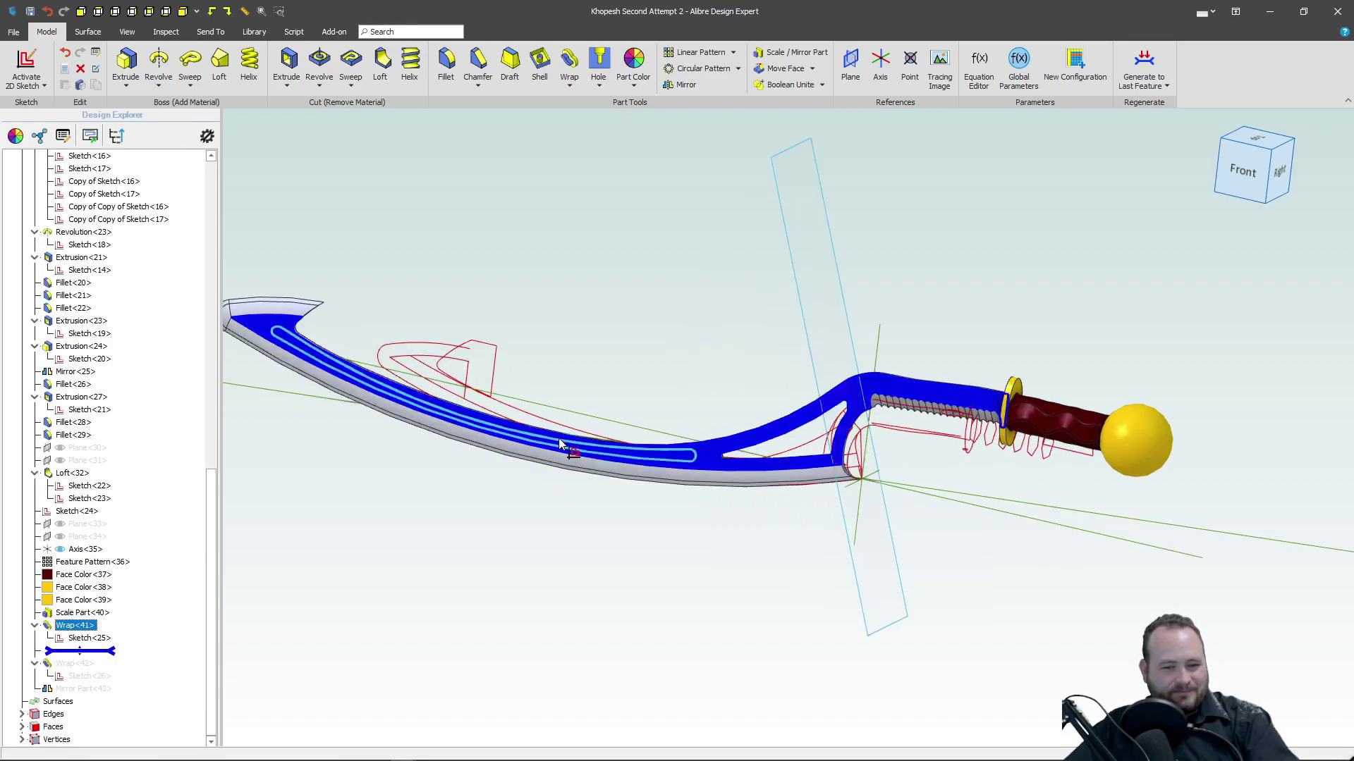
{"action": "left_click", "coordinate": [674, 399]}
{"action": "middle_click_drag", "start_coordinate": [682, 397], "coordinate": [633, 464]}
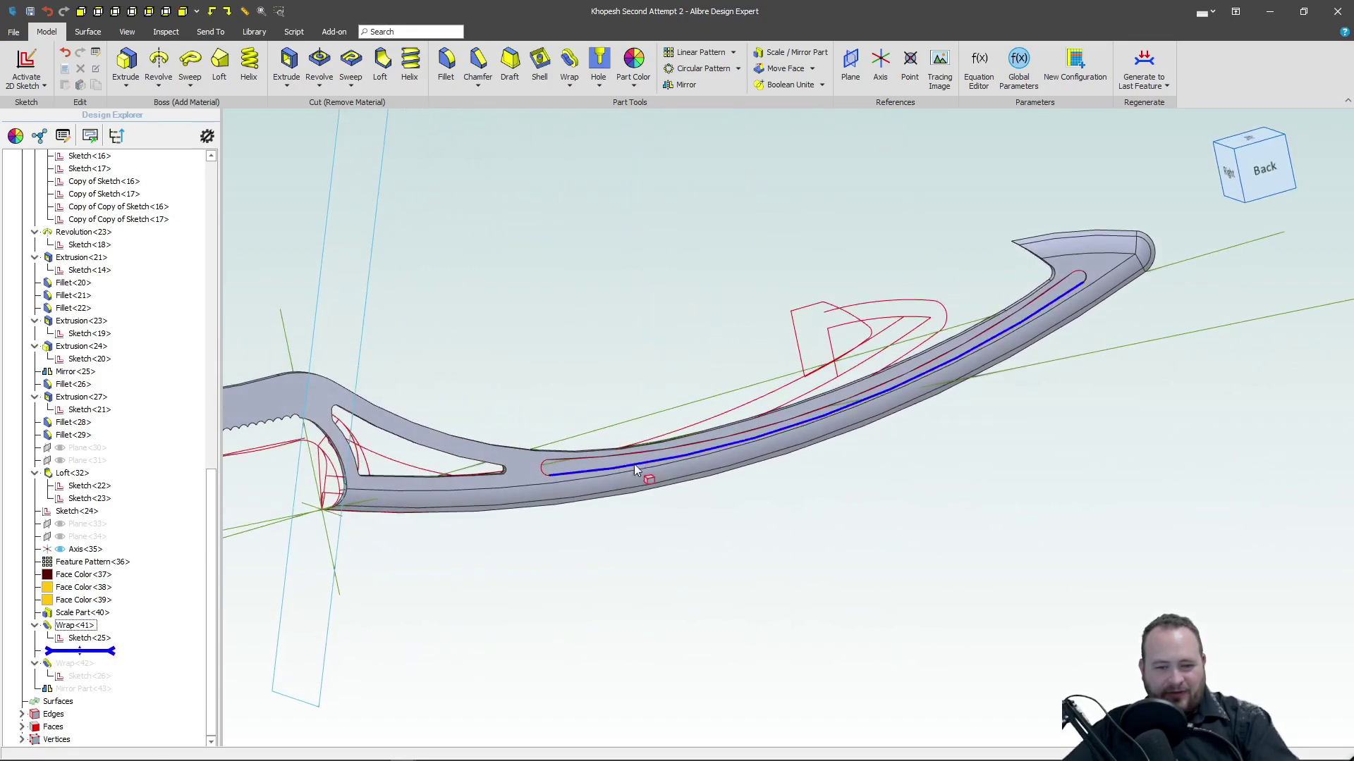
{"action": "left_click", "coordinate": [1069, 286]}
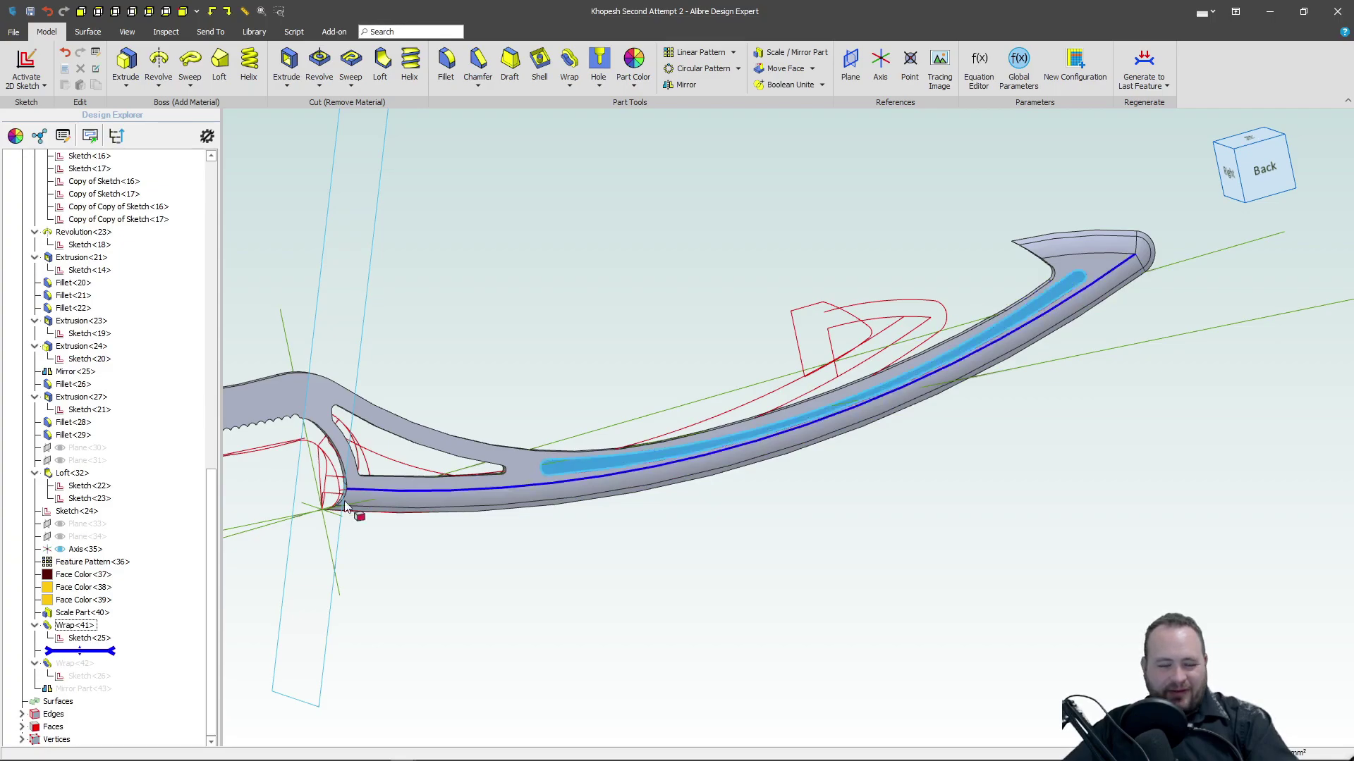
Step: Roll the history forward through Wrap<42> and examine the groove on the opposite side of the blade
{"action": "left_click", "coordinate": [90, 650]}
{"action": "left_click_drag", "start_coordinate": [92, 654], "coordinate": [91, 679]}
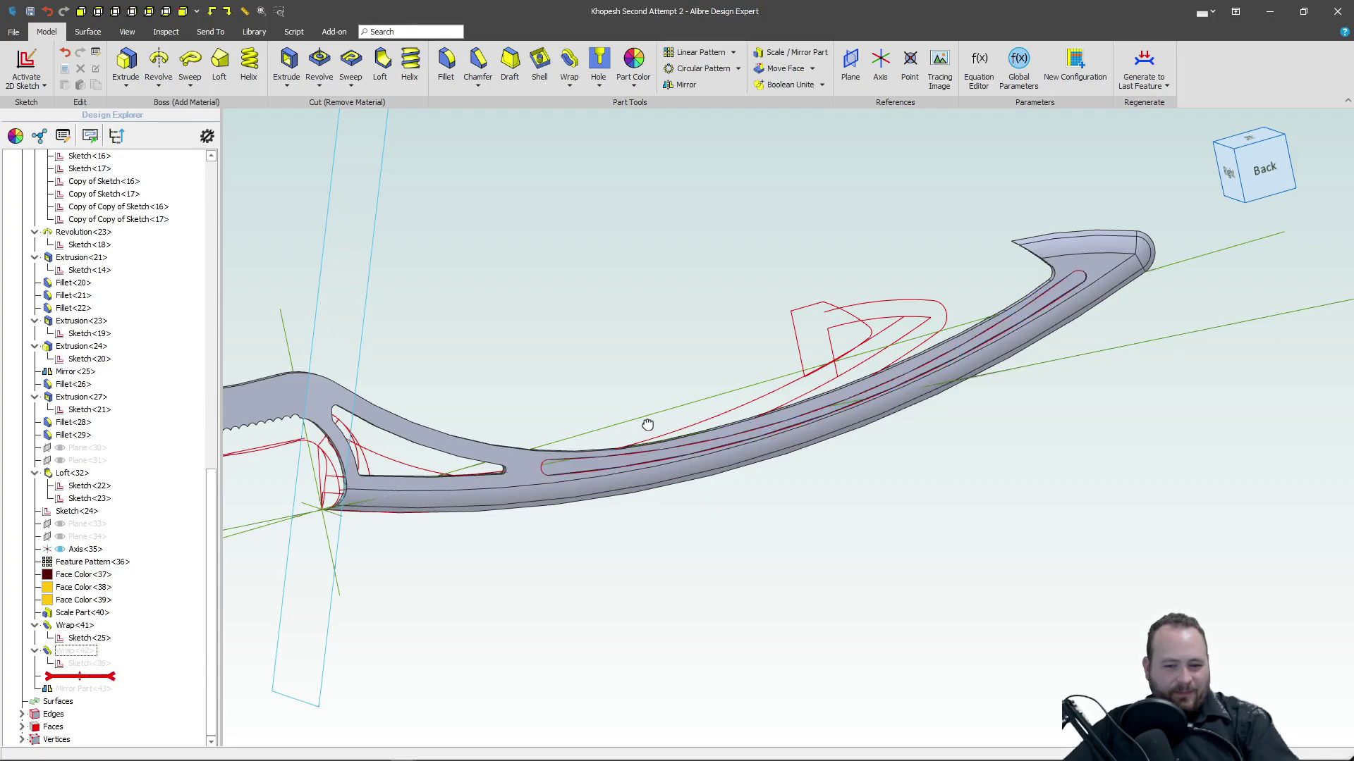
{"action": "left_click", "coordinate": [605, 362]}
{"action": "middle_click_drag", "start_coordinate": [616, 378], "coordinate": [674, 380]}
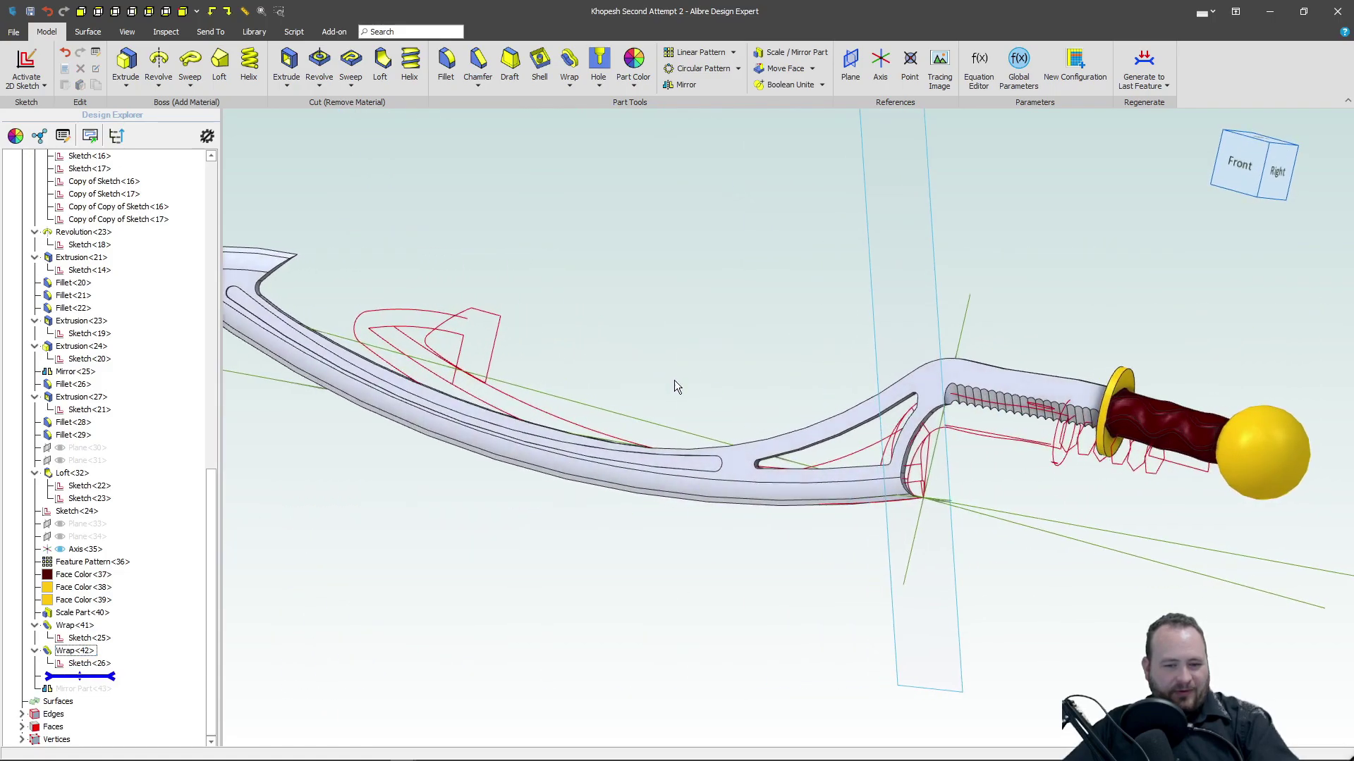
Step: Roll the history forward through Mirror Part<43> to the end of the feature list and view the whole sword
{"action": "left_click_drag", "start_coordinate": [91, 676], "coordinate": [101, 690]}
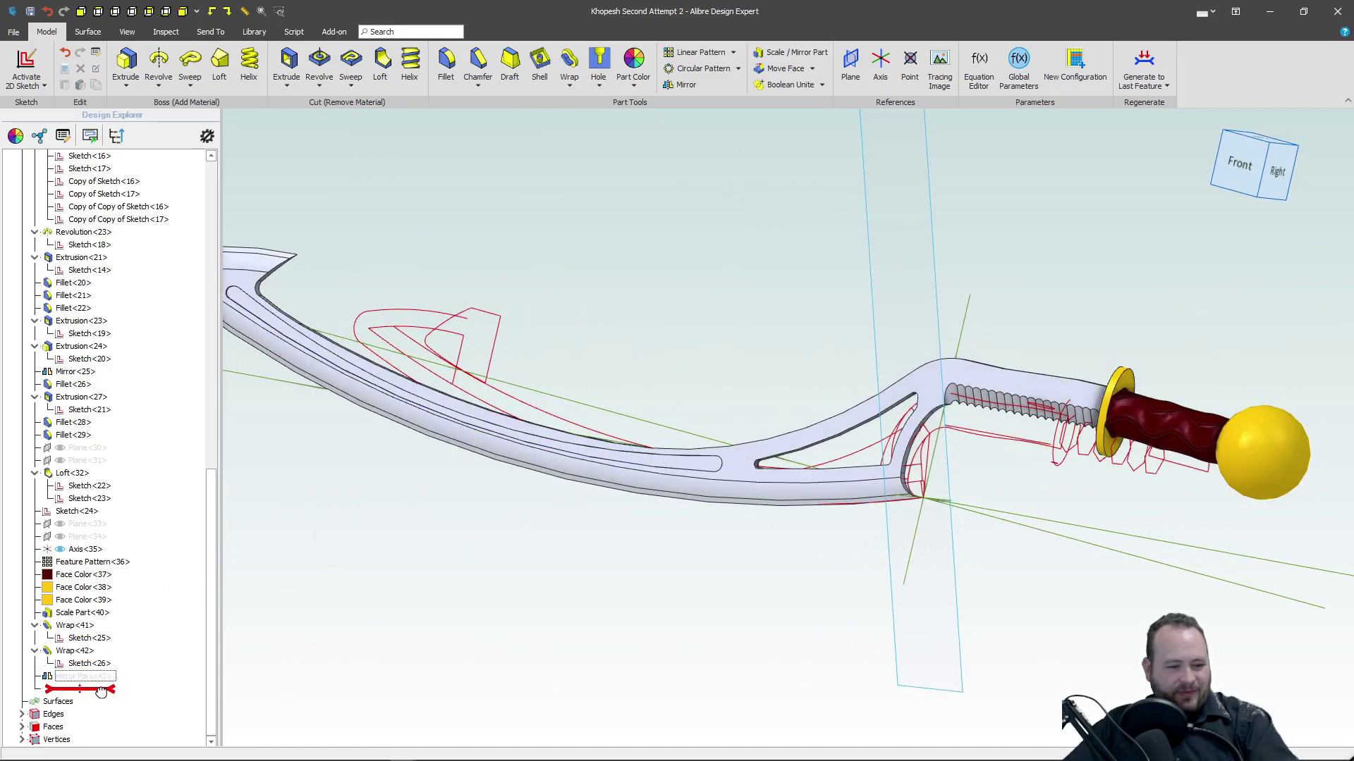
{"action": "middle_click_drag", "start_coordinate": [949, 442], "coordinate": [881, 447]}
{"action": "scroll", "coordinate": [644, 454], "scroll_direction": "down", "scroll_amount": 3}
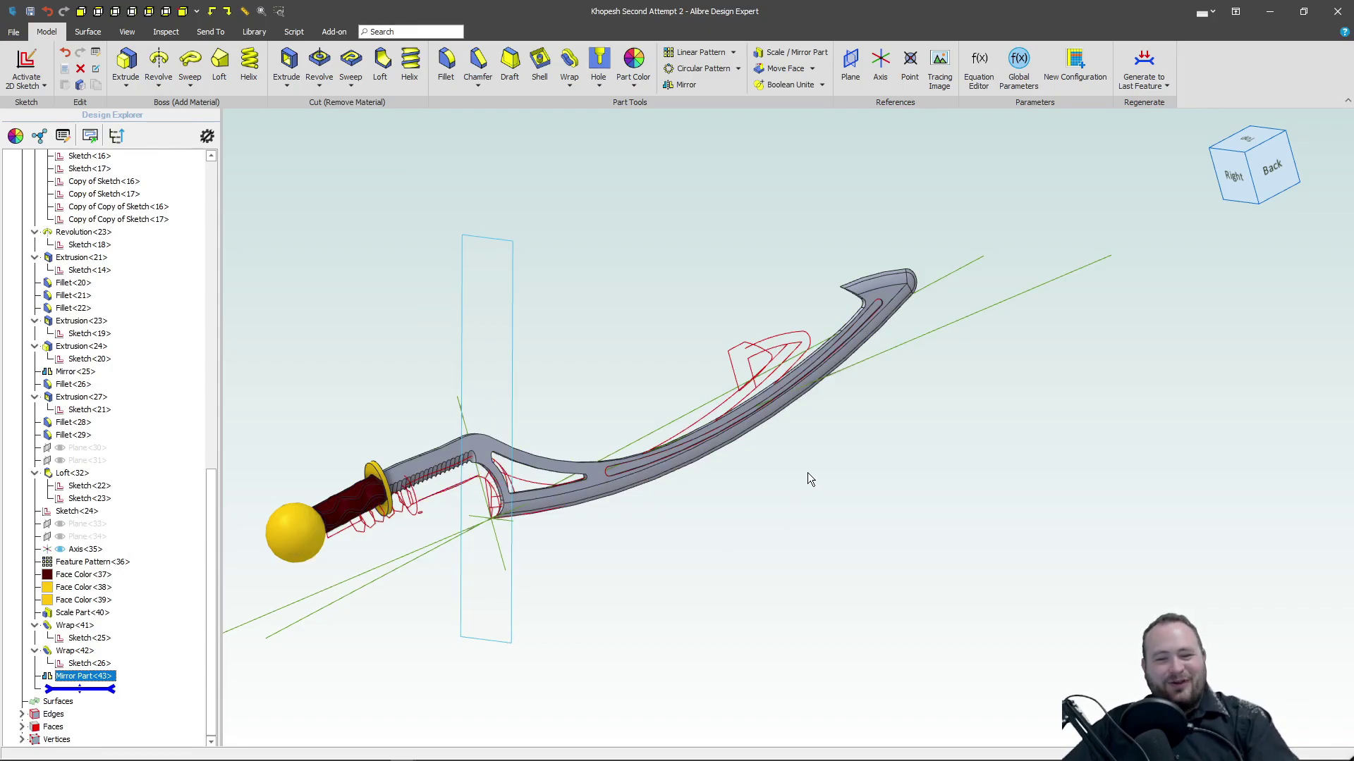
Step: Examine the finished sword from several angles, including the hooked tip and its groove up close and an isometric view
{"action": "middle_click_drag", "start_coordinate": [807, 472], "coordinate": [784, 477]}
{"action": "scroll", "coordinate": [828, 485], "scroll_direction": "down", "scroll_amount": 2}
{"action": "scroll", "coordinate": [582, 468], "scroll_direction": "up", "scroll_amount": 2}
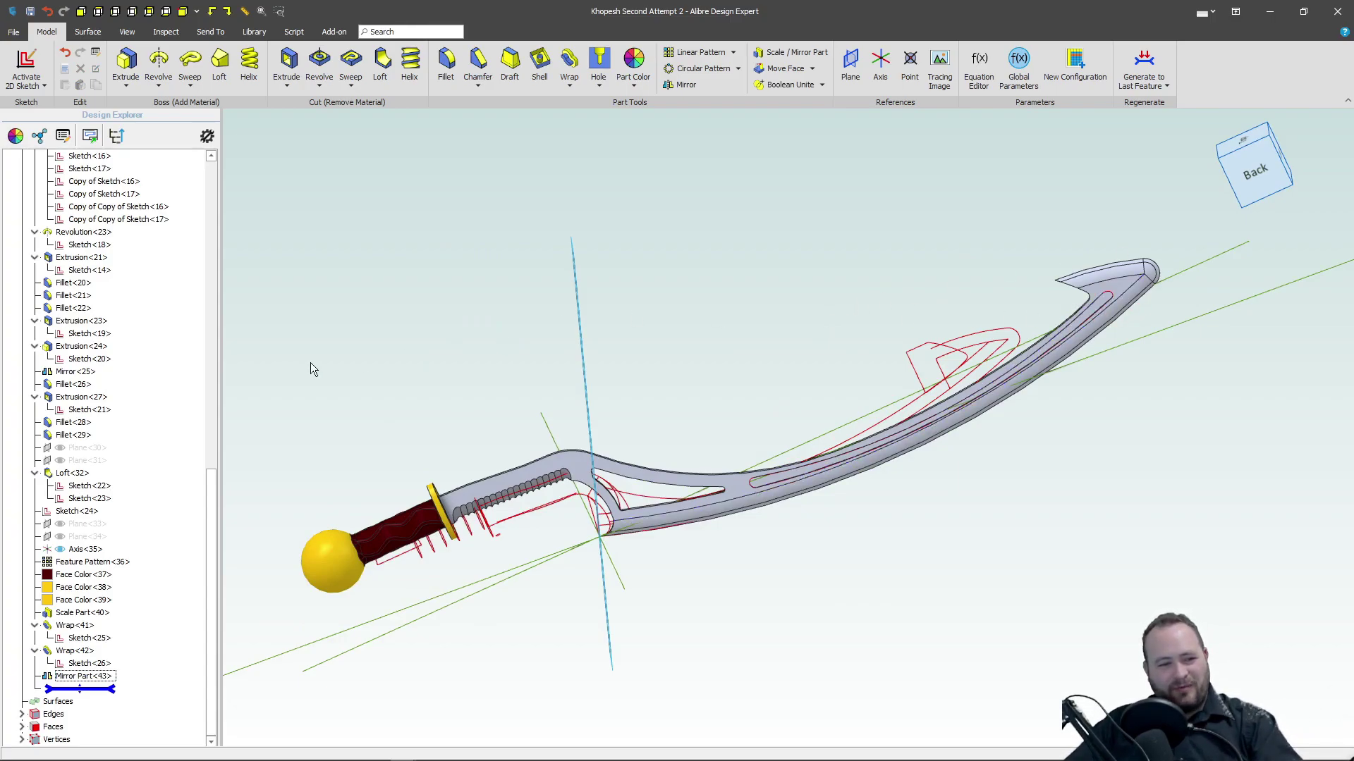
{"action": "scroll", "coordinate": [1114, 286], "scroll_direction": "up", "scroll_amount": 5}
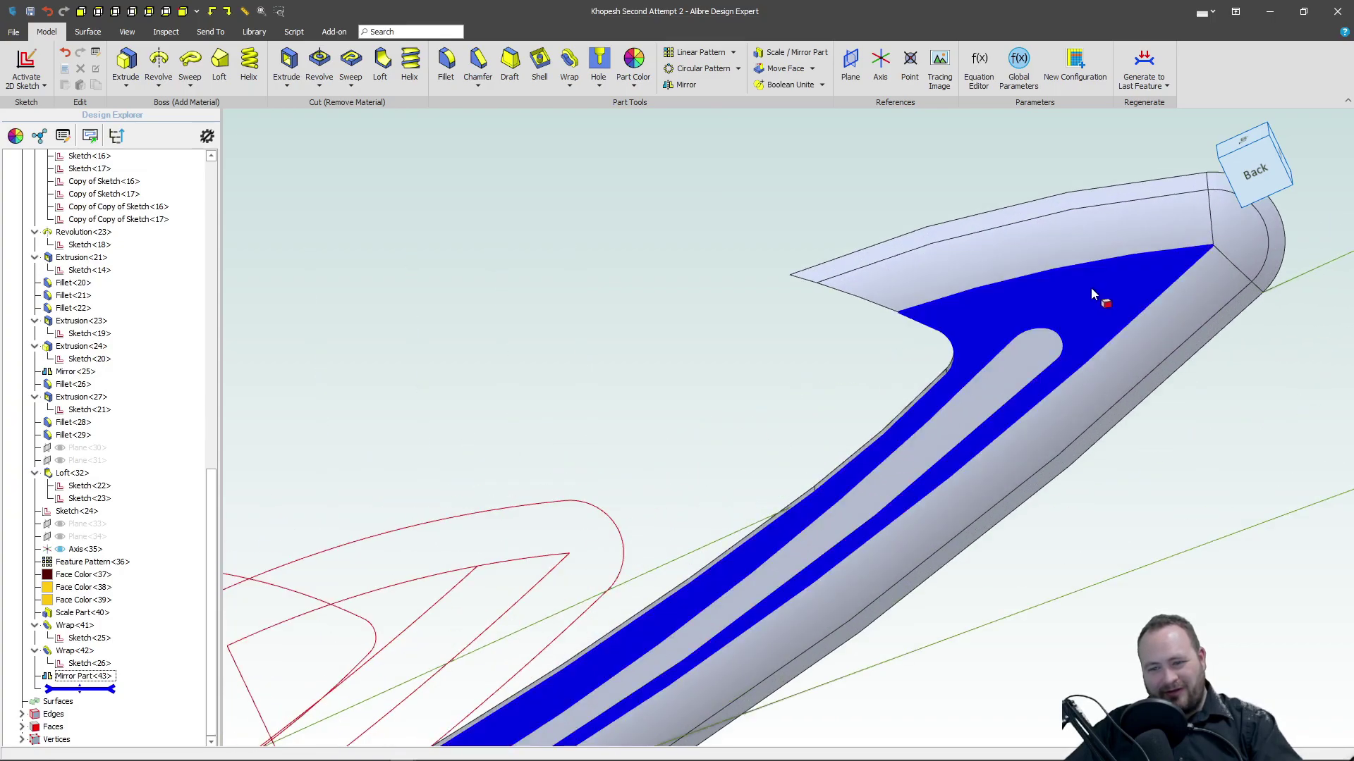
{"action": "middle_click_drag", "start_coordinate": [1090, 288], "coordinate": [1117, 279]}
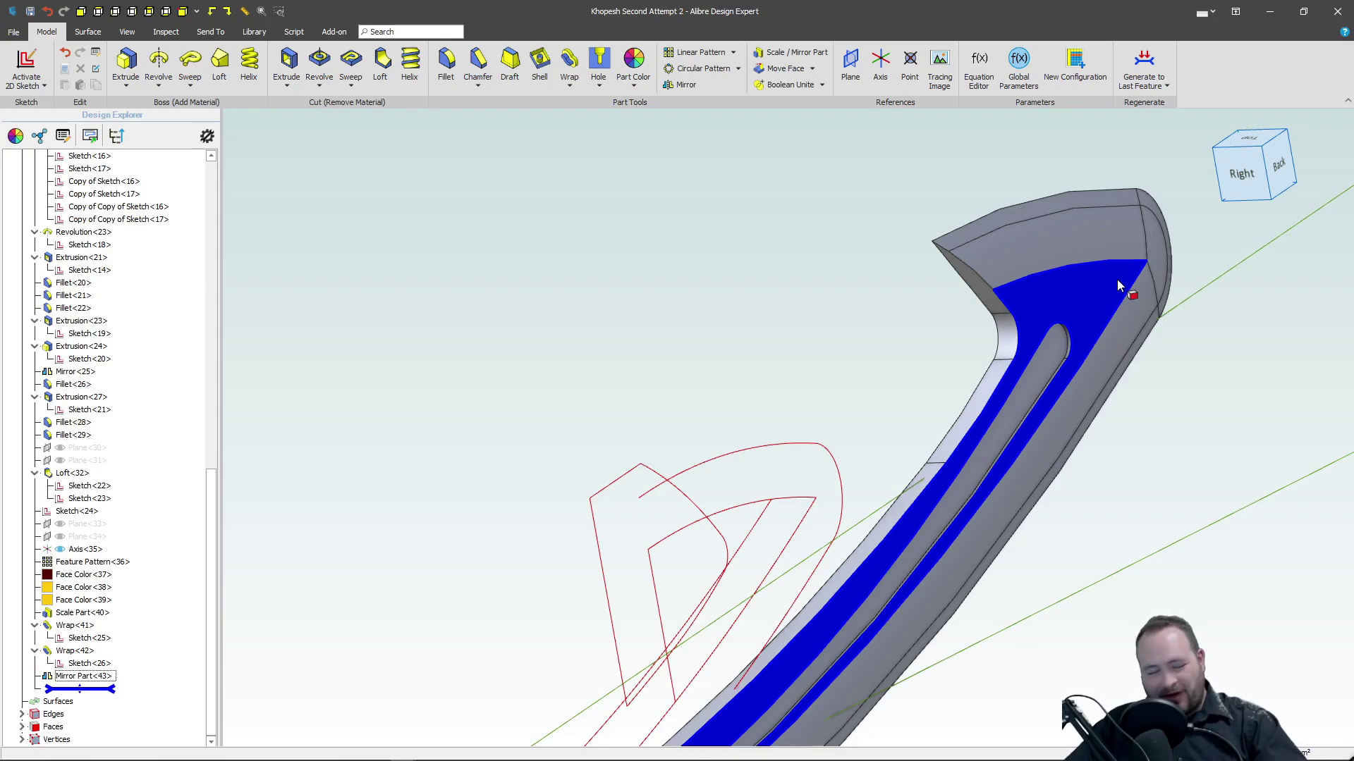
{"action": "scroll", "coordinate": [1112, 282], "scroll_direction": "down", "scroll_amount": 5}
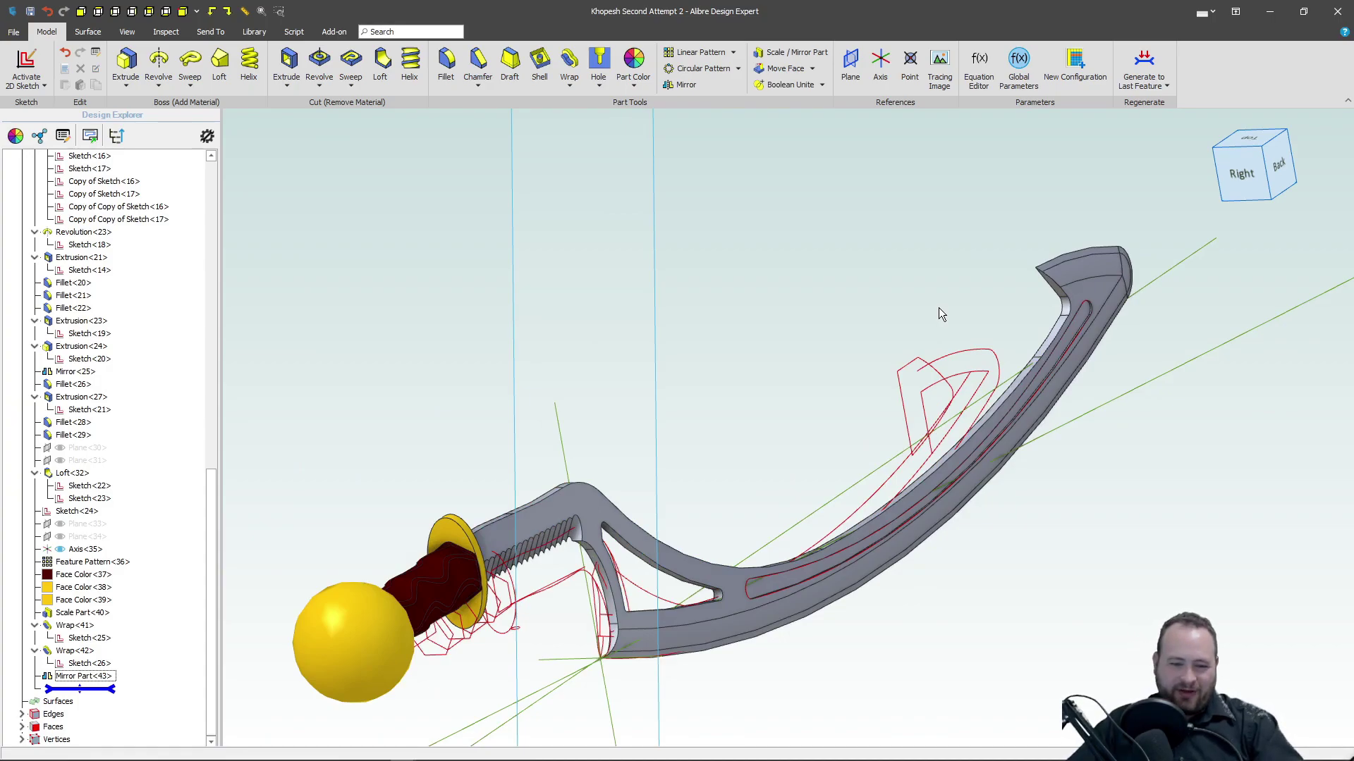
{"action": "left_click", "coordinate": [1258, 150]}
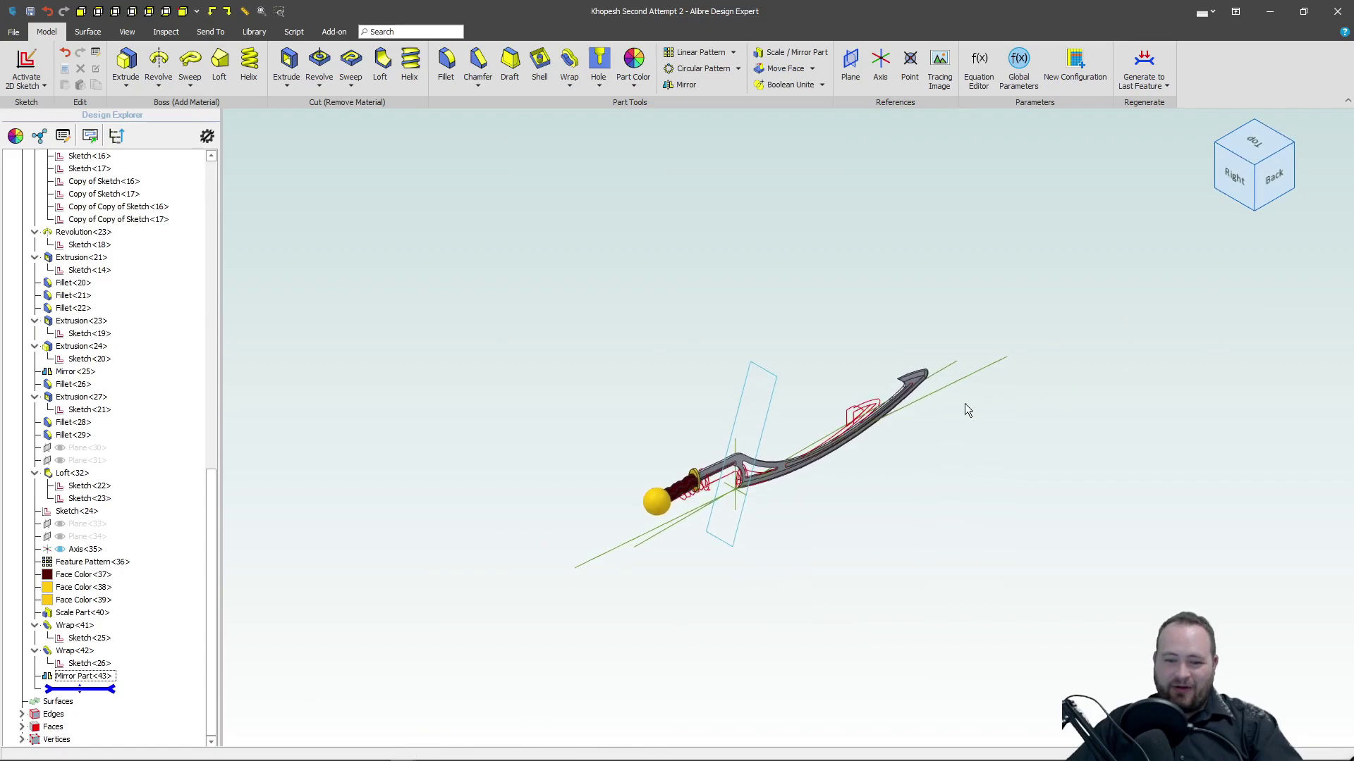
{"action": "scroll", "coordinate": [811, 456], "scroll_direction": "up", "scroll_amount": 4}
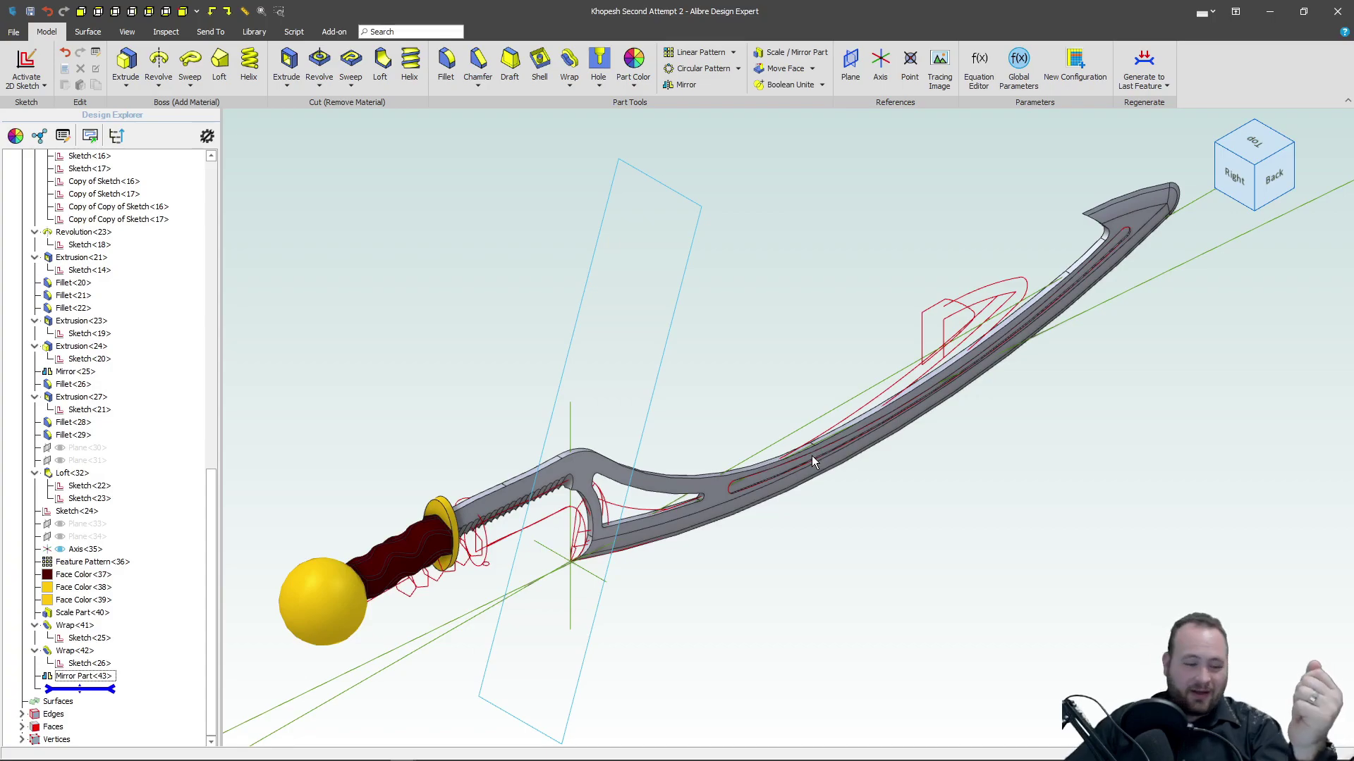
{"action": "mouse_move", "coordinate": [849, 446]}
{"action": "middle_mouse_down"}
{"action": "mouse_move", "coordinate": [852, 460]}
{"action": "mouse_move", "coordinate": [836, 451]}
{"action": "mouse_move", "coordinate": [853, 450]}
{"action": "middle_mouse_up"}
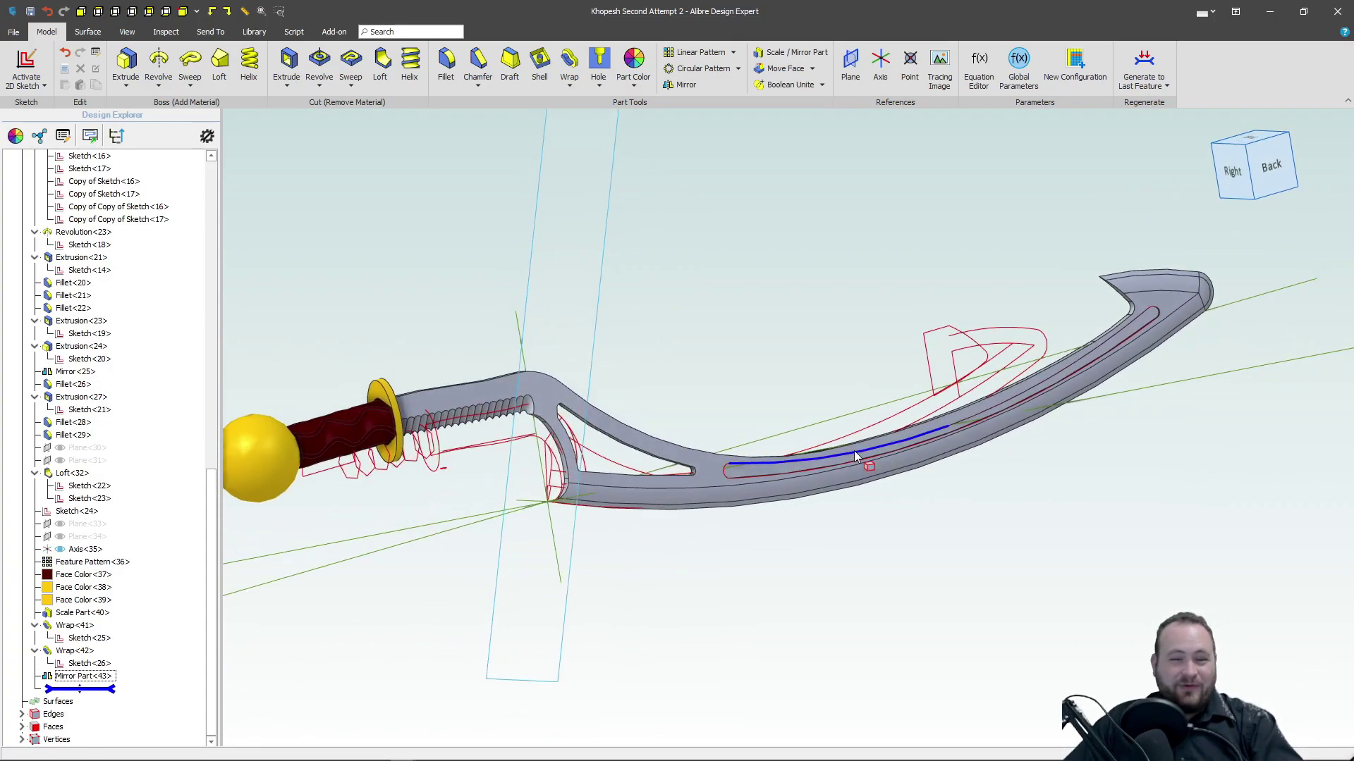